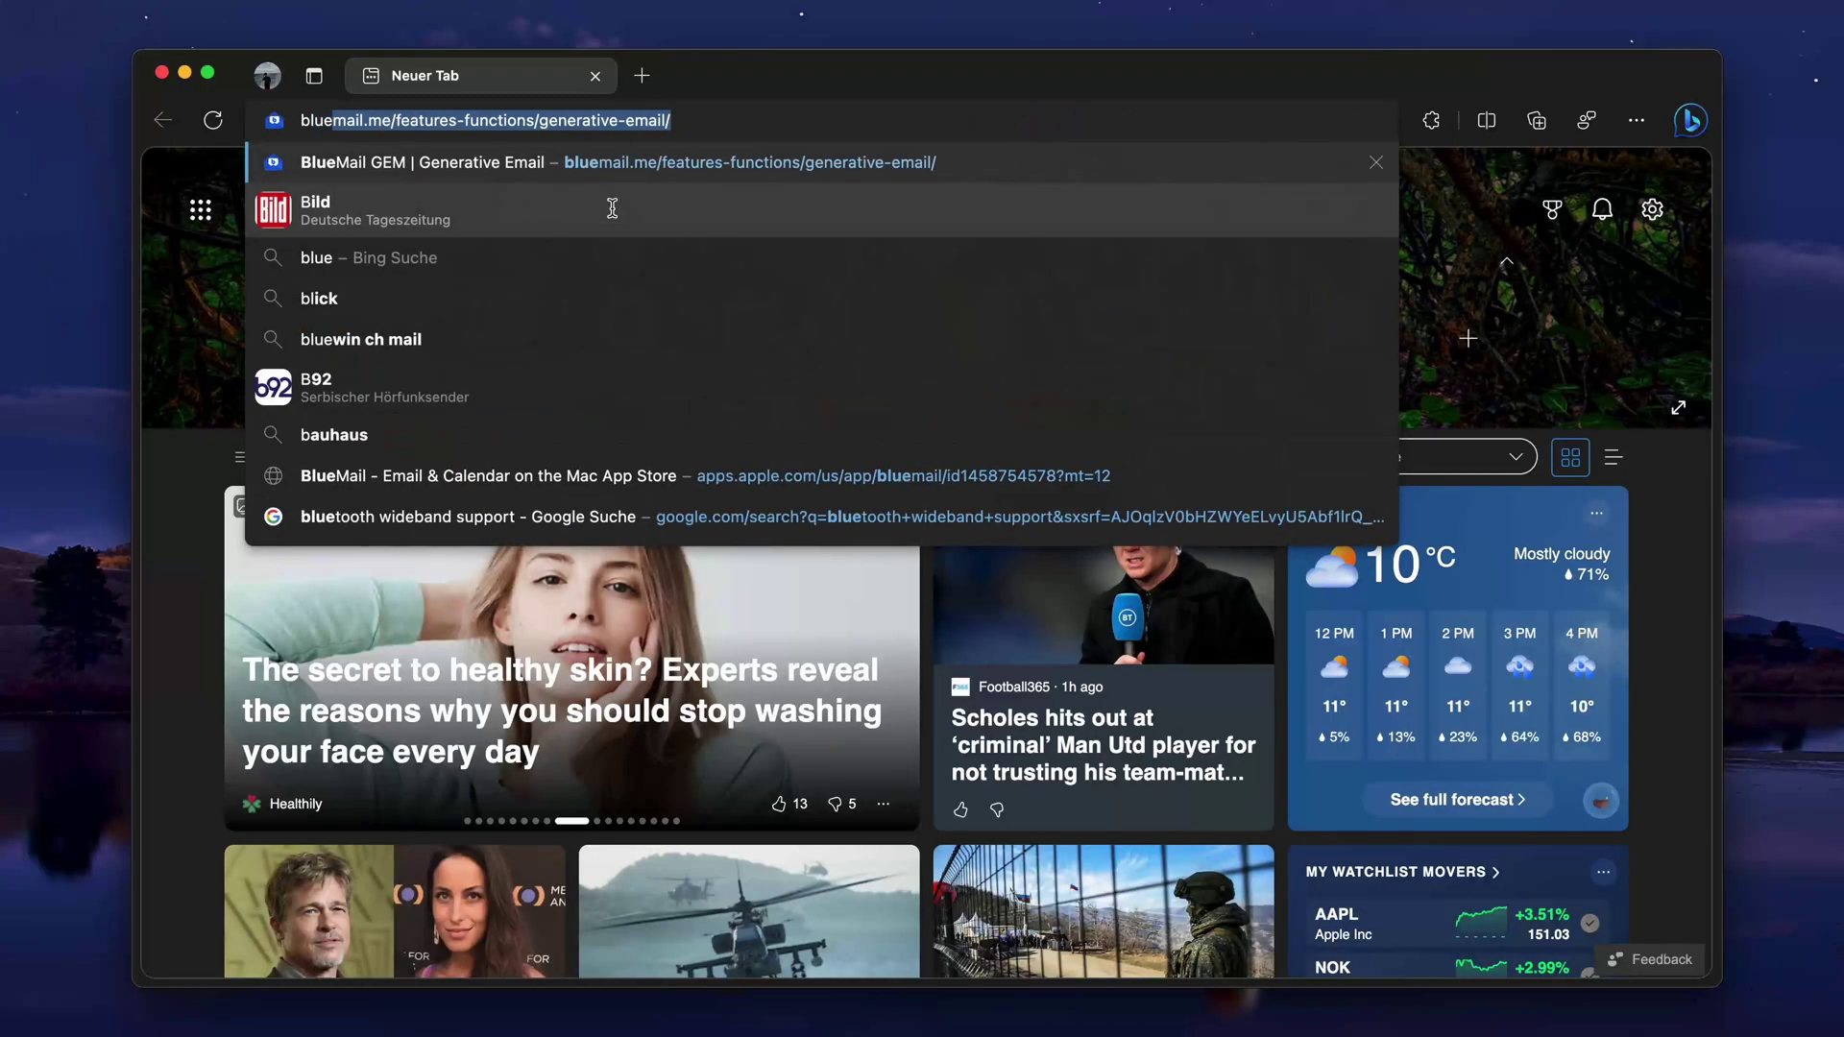
- Search the web for bluebubbles and open the downloads page of the official bluebubbles.app website
text(bubbles)
key(Return)
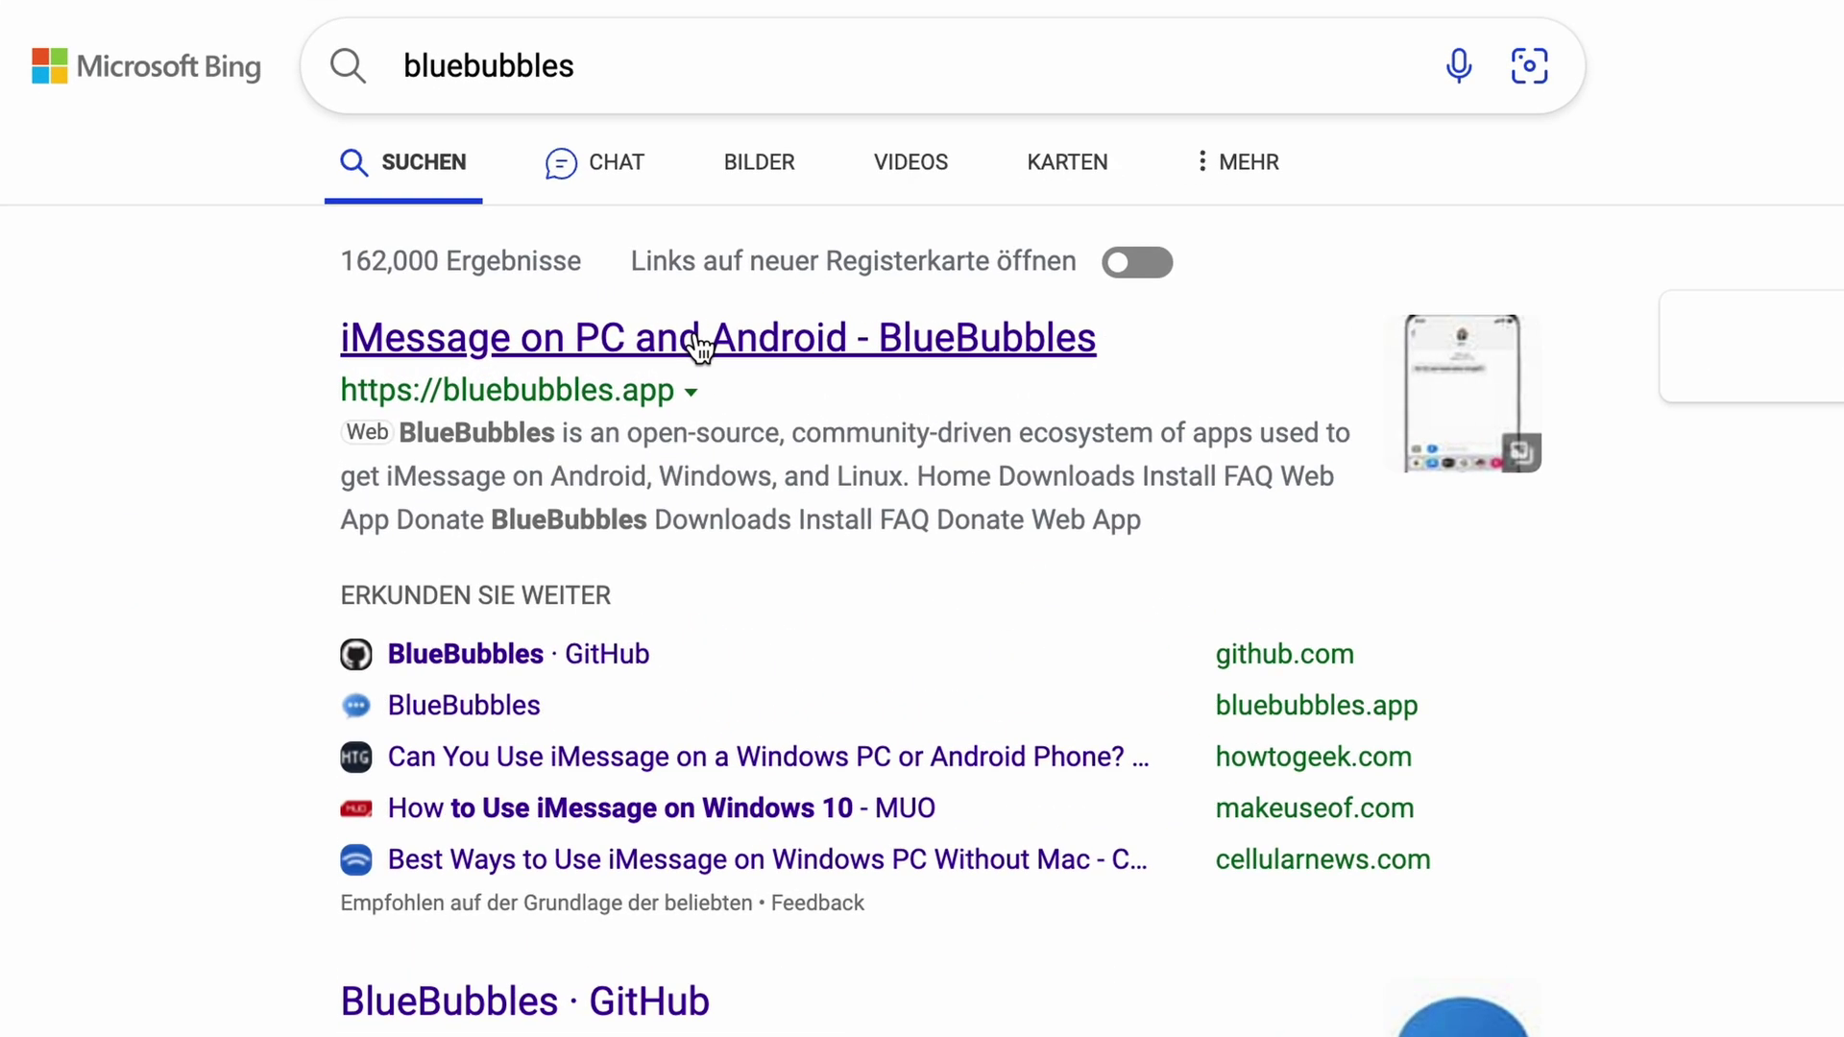
click(699, 346)
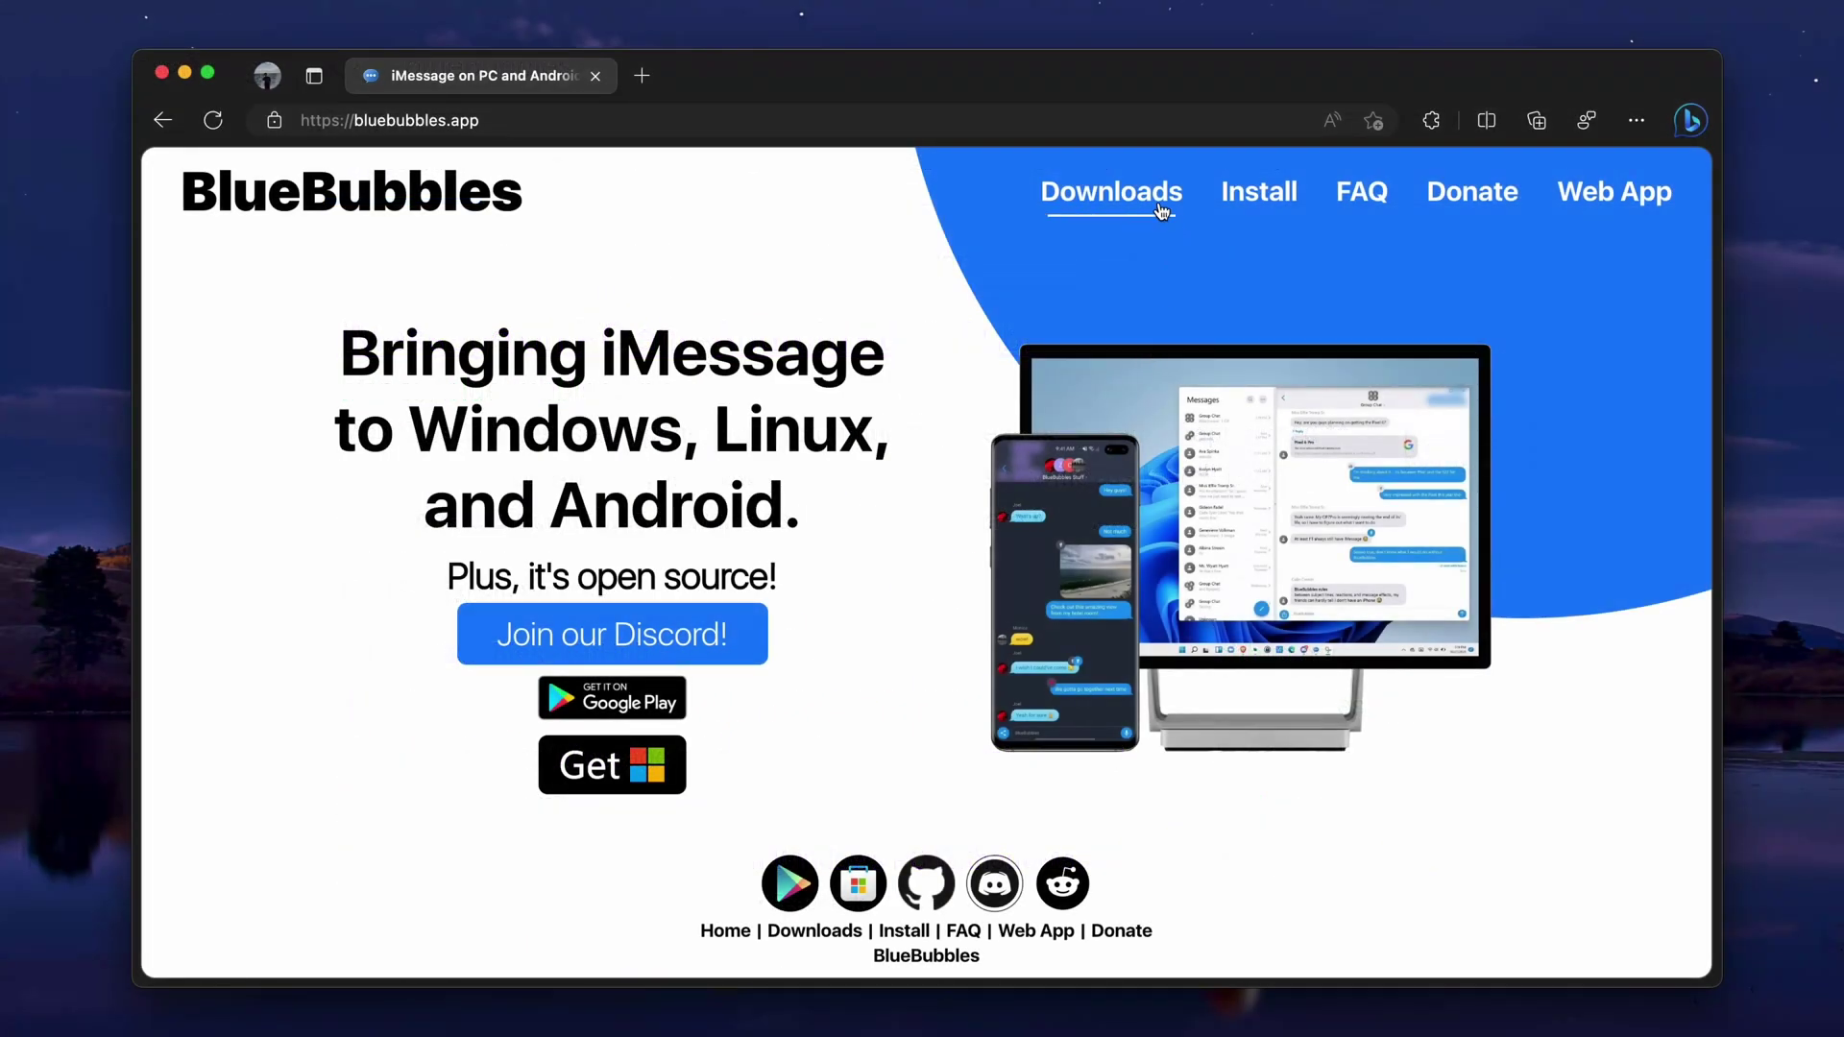
click(1160, 209)
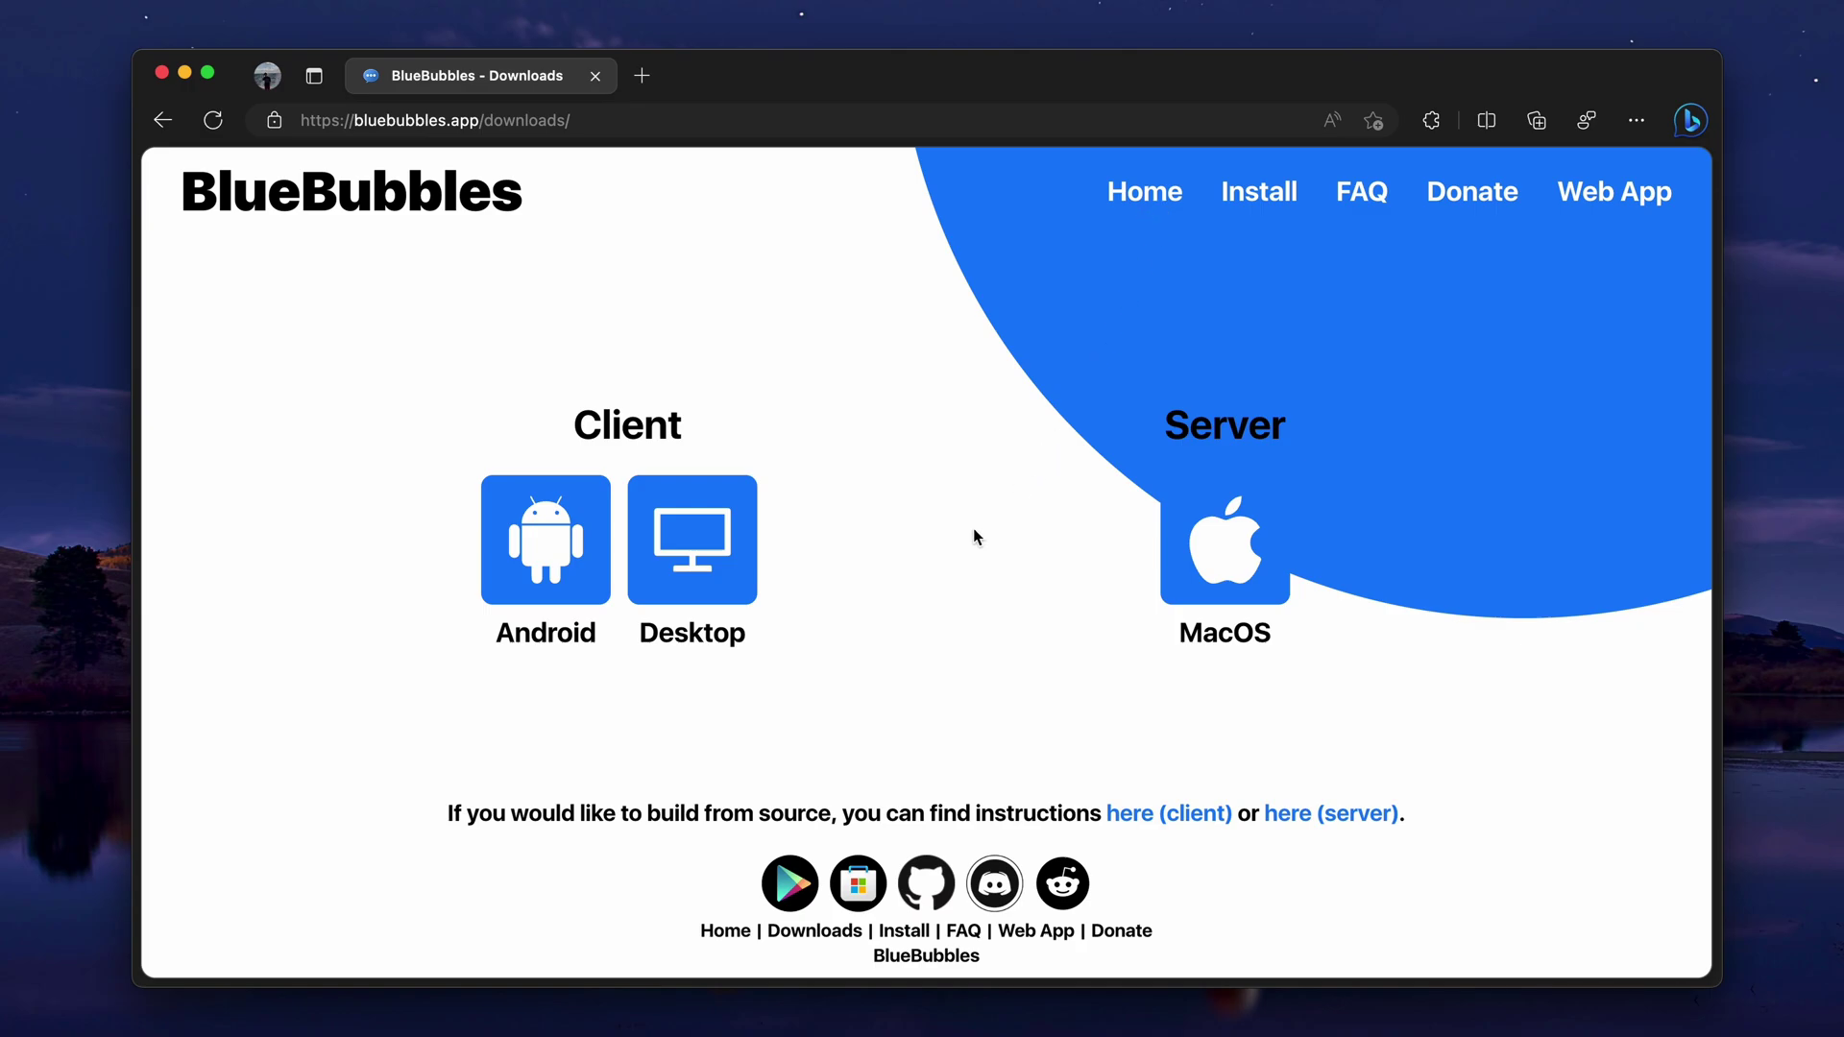
- Download BlueBubbles-1.5.5.dmg, the macOS server installer, from the project's GitHub releases
click(1232, 566)
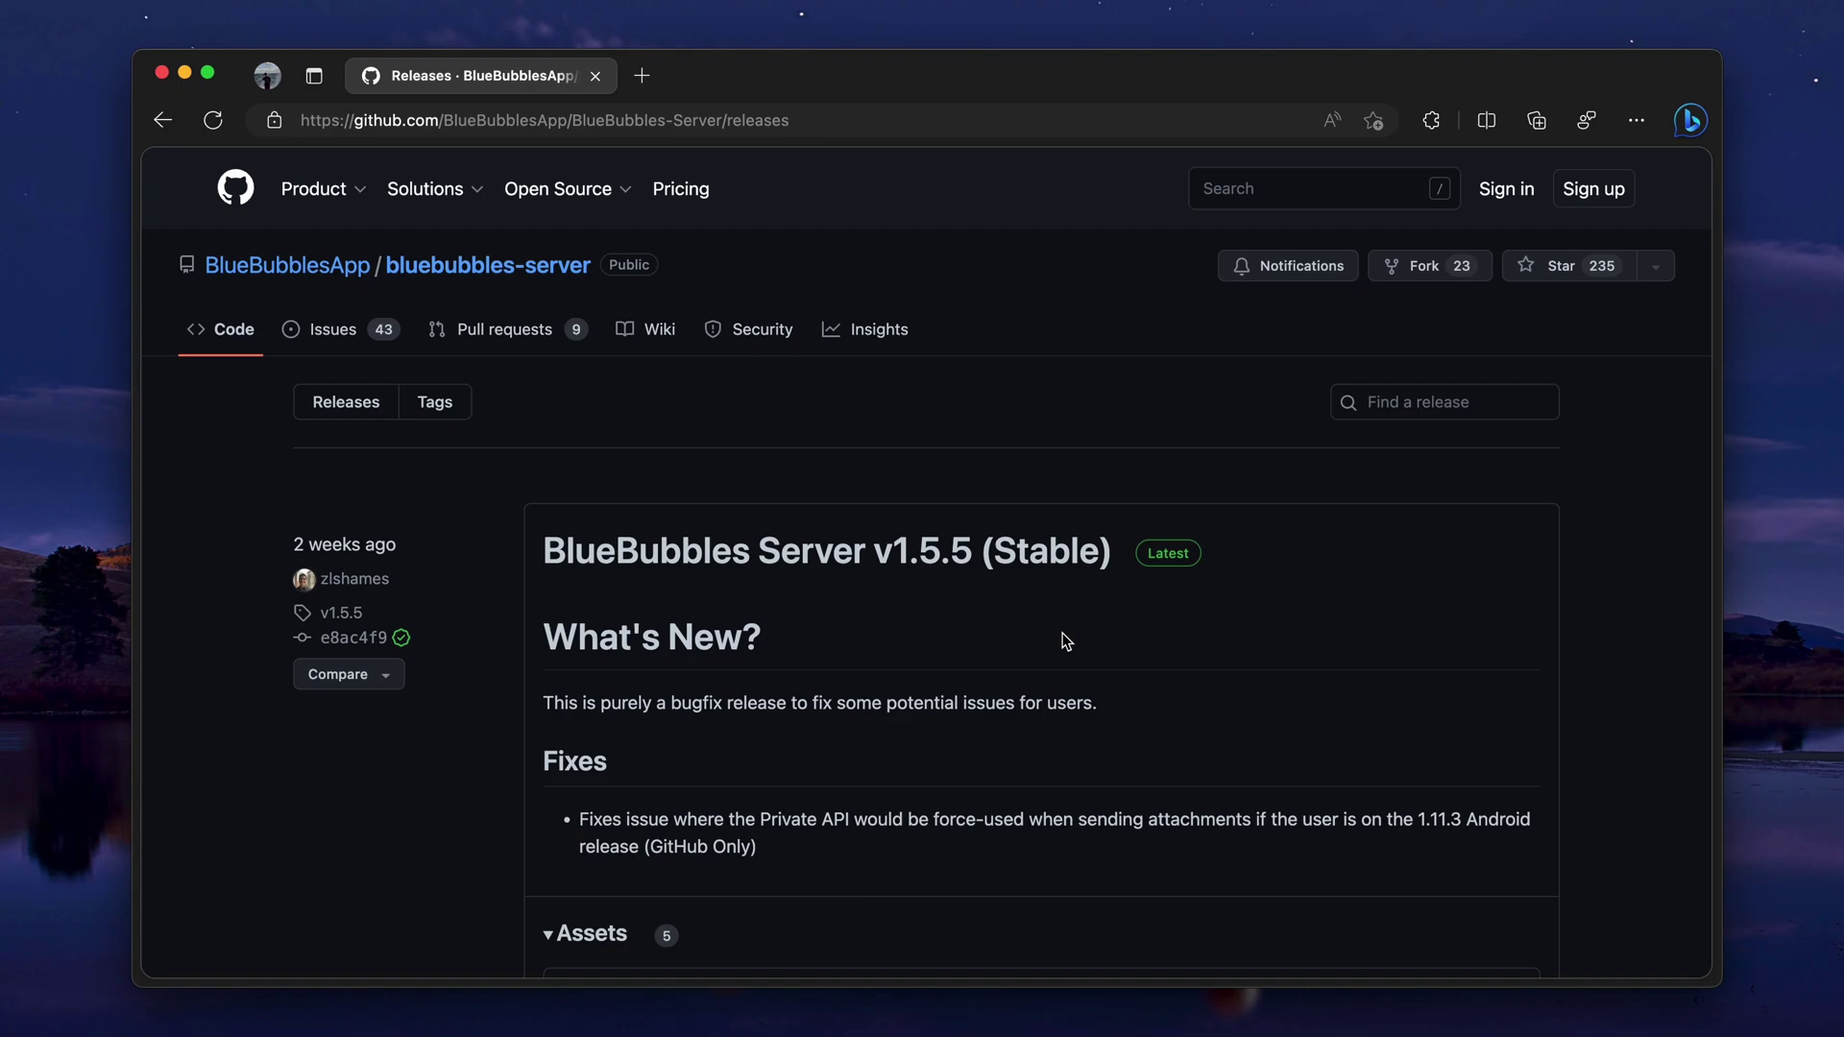
scroll(1063, 641, down, 5)
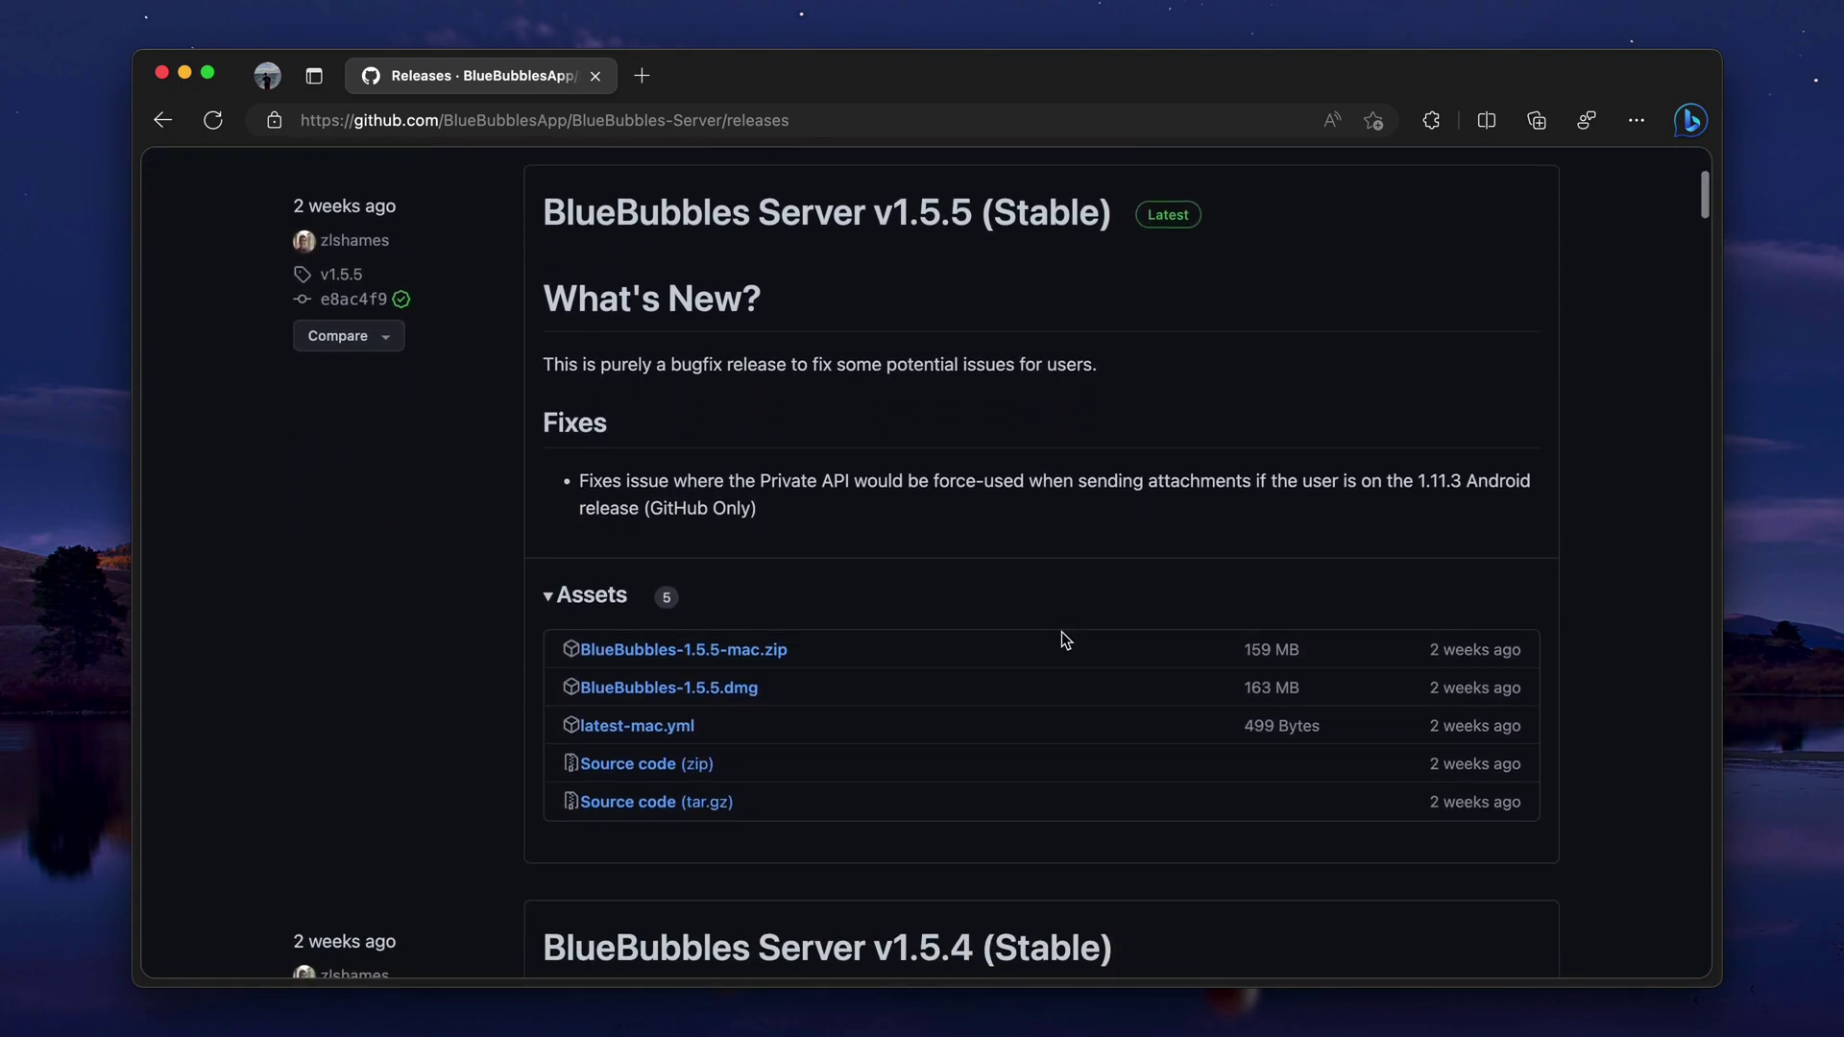
click(661, 693)
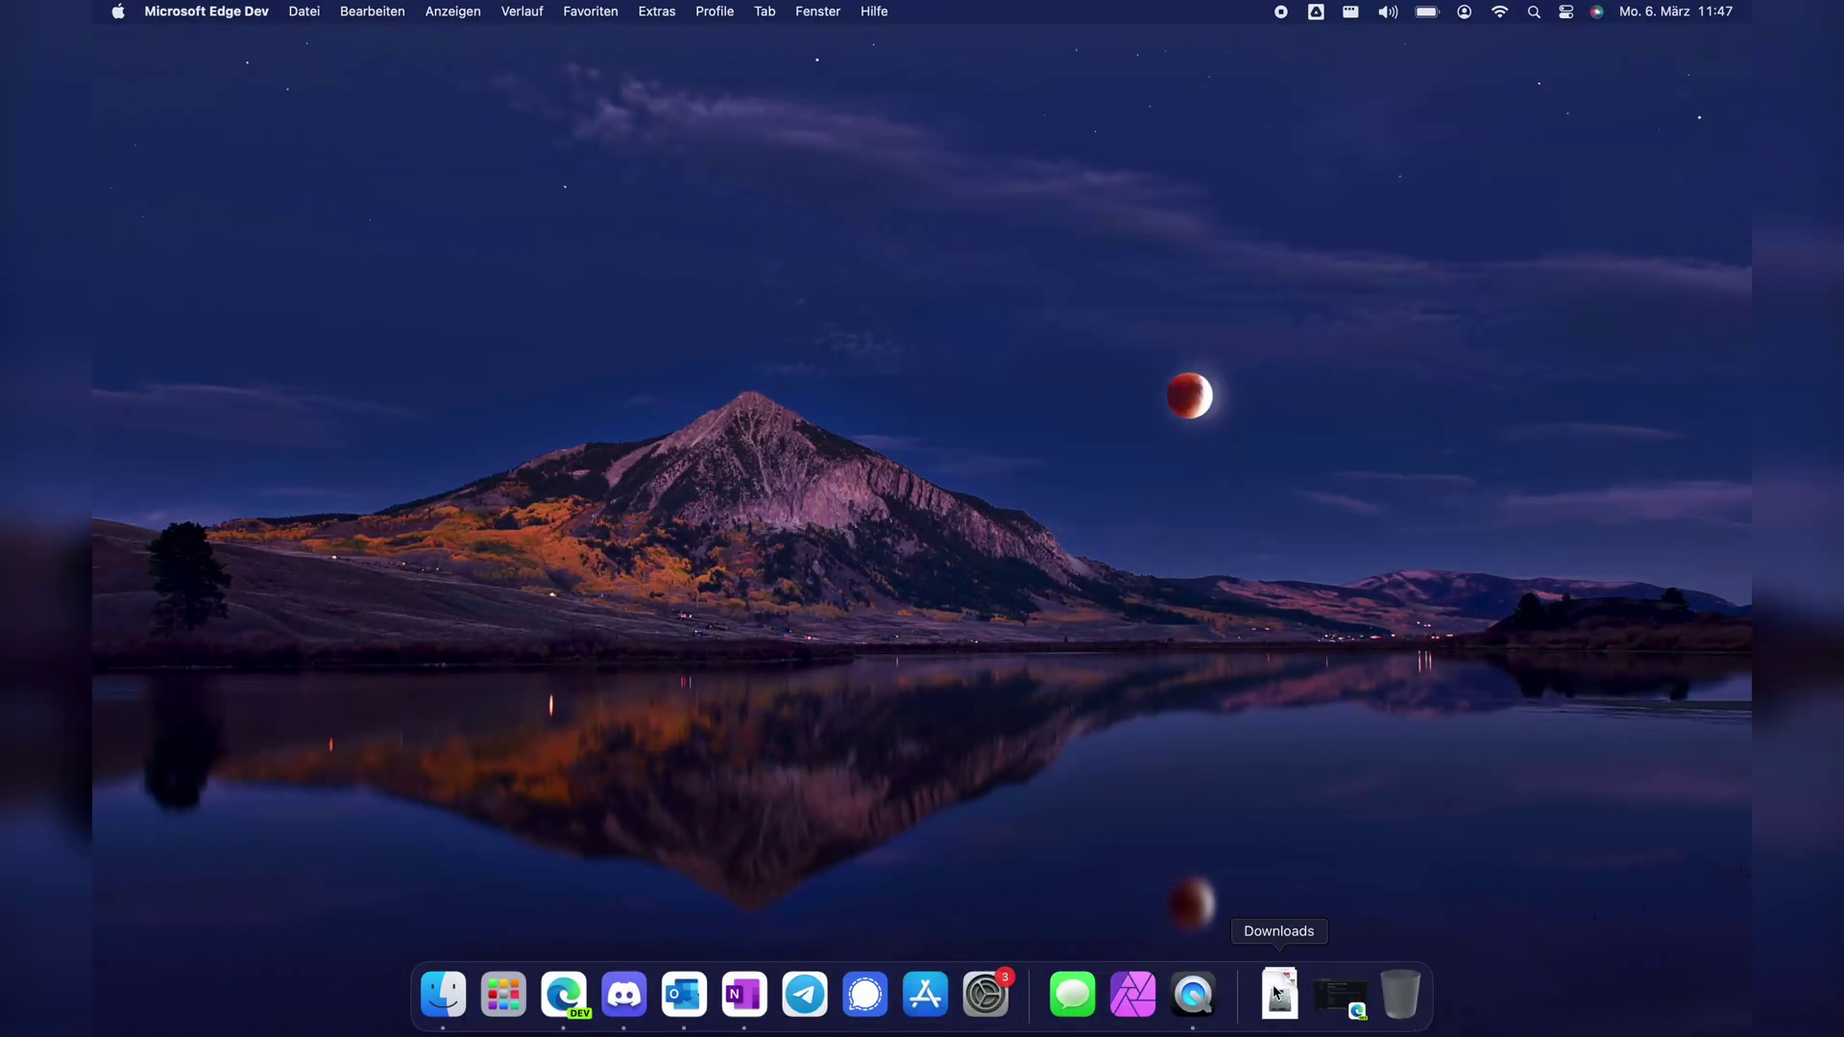
- Open the downloaded BlueBubbles 1.5.5 disk image and install the app into the Applications folder
click(1278, 992)
click(1282, 936)
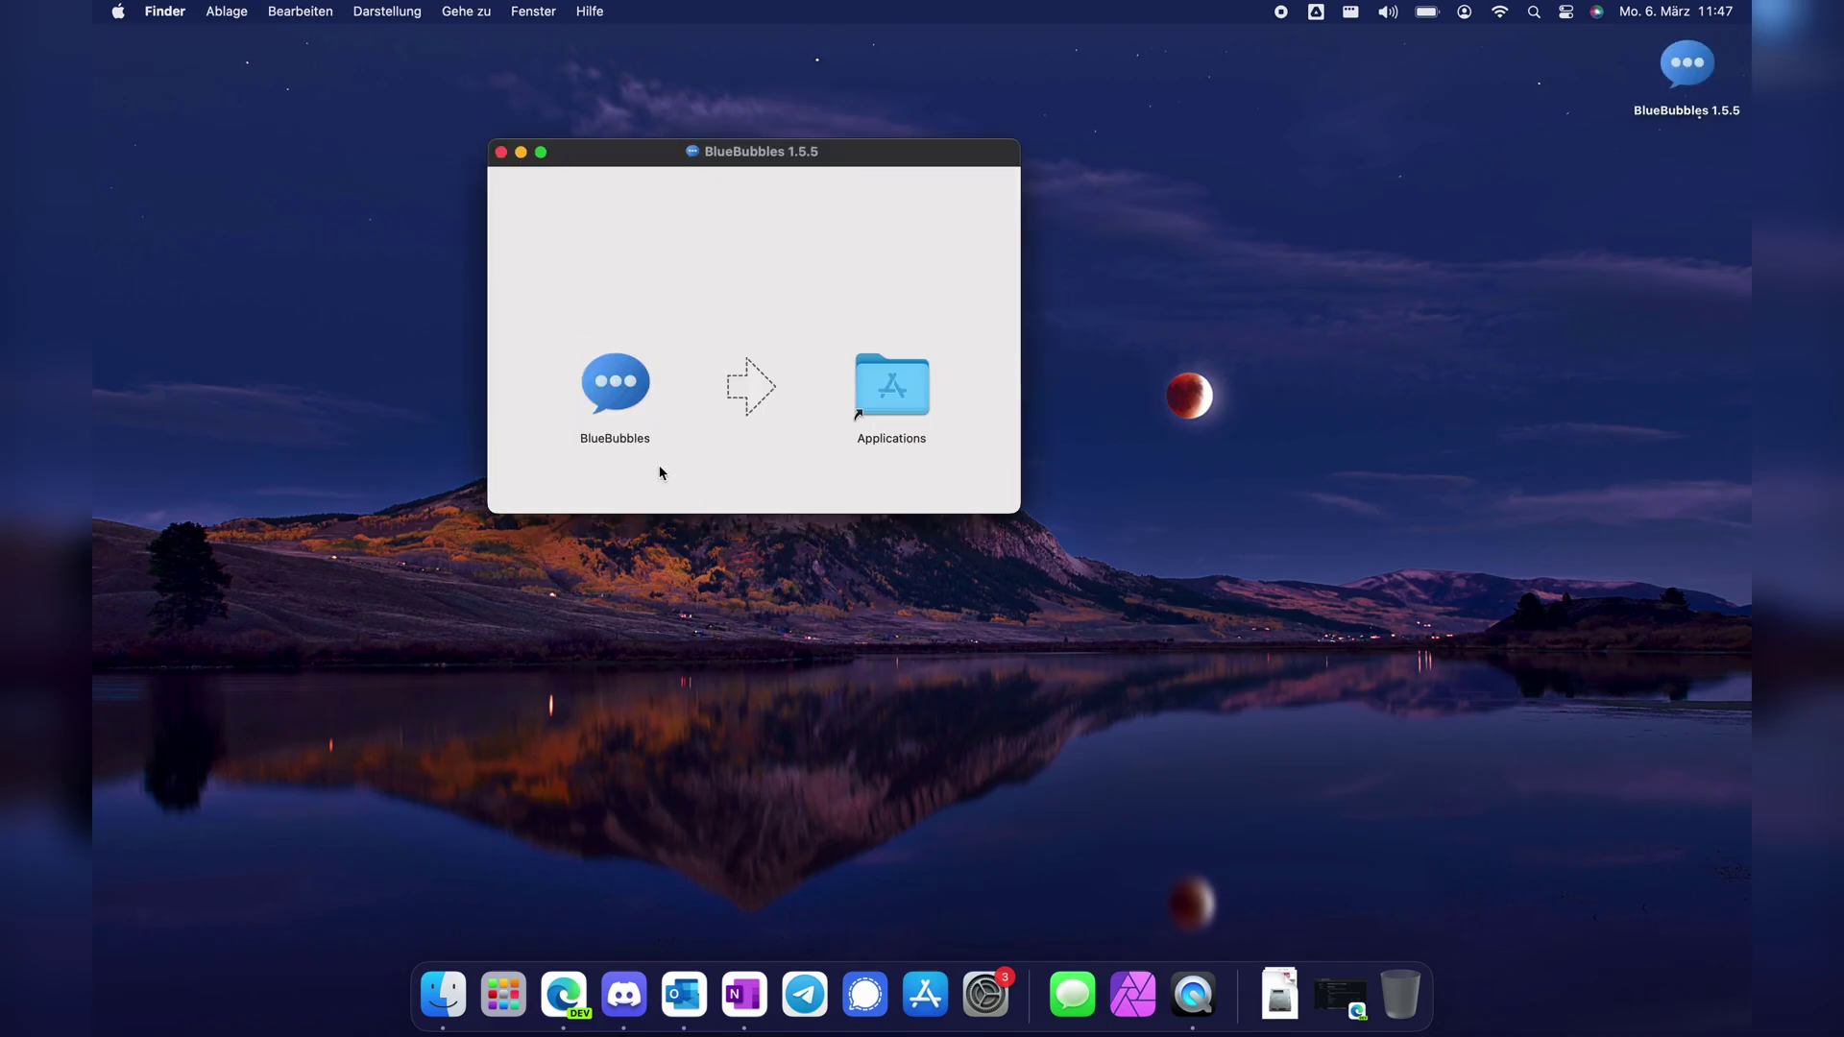
drag(712, 167, 760, 242)
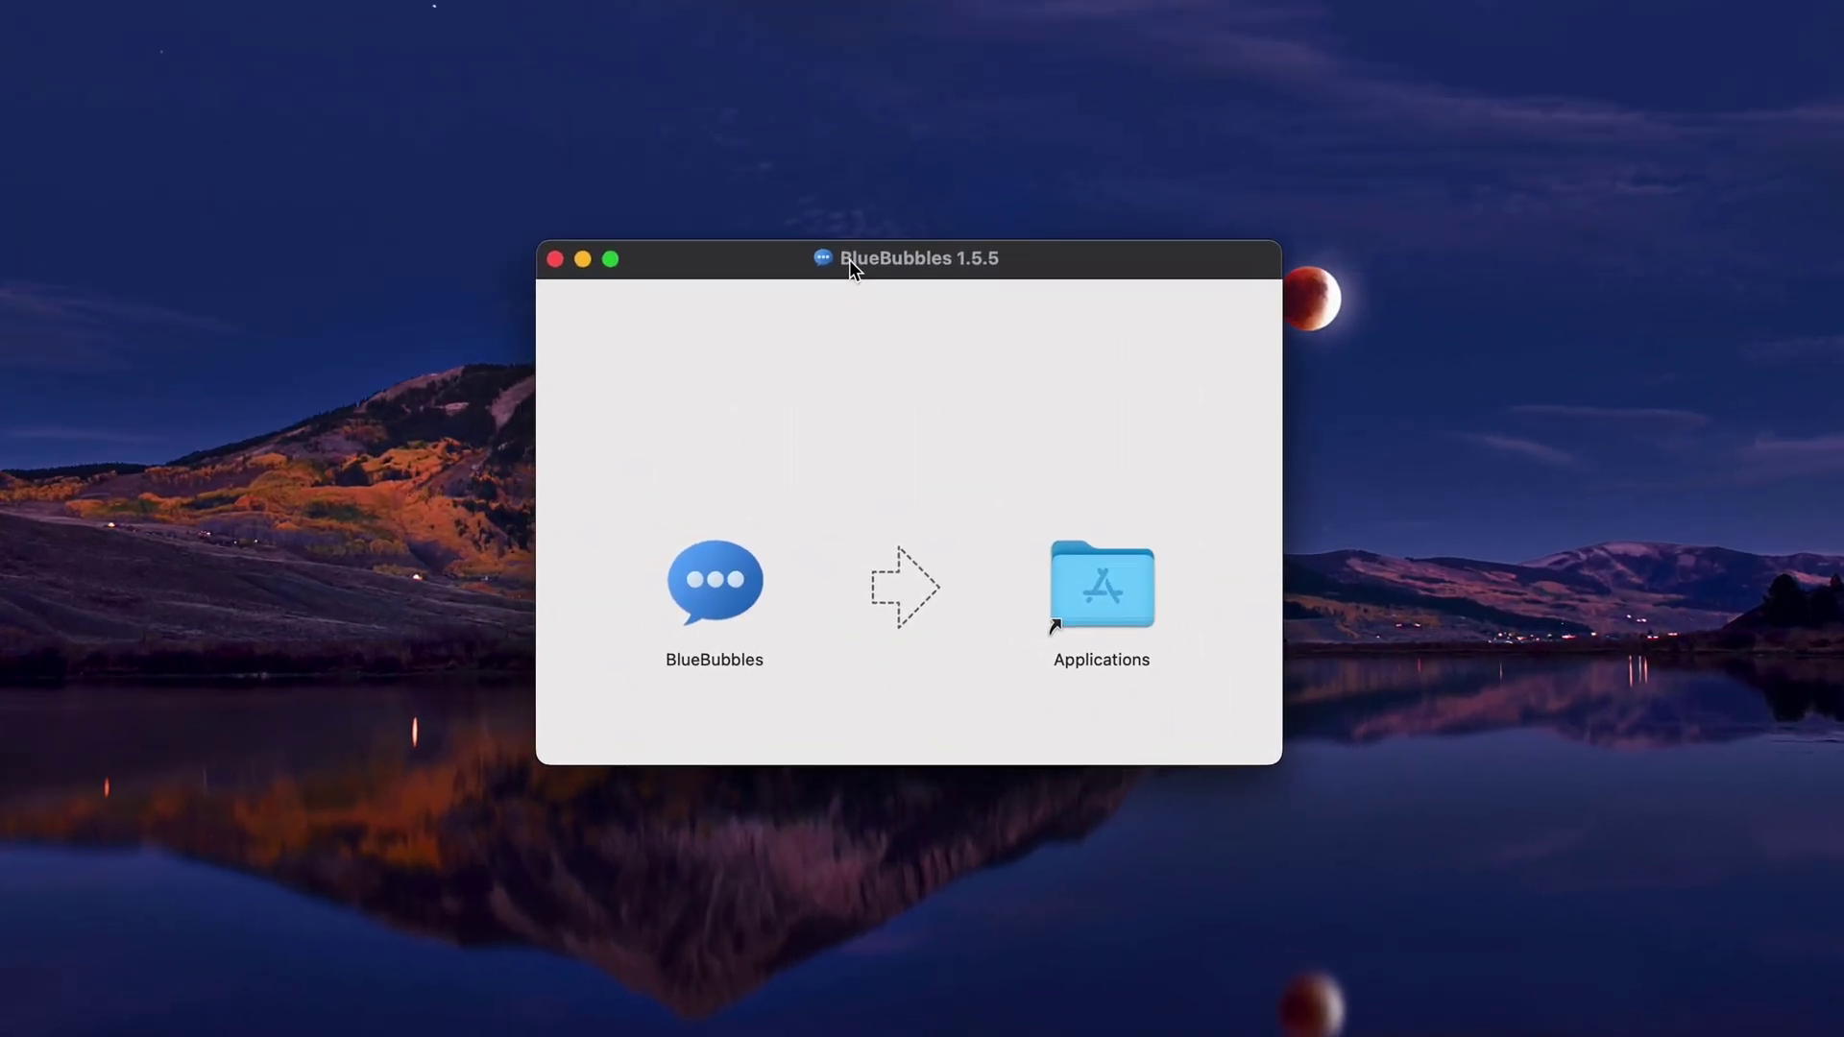
drag(722, 575, 1132, 600)
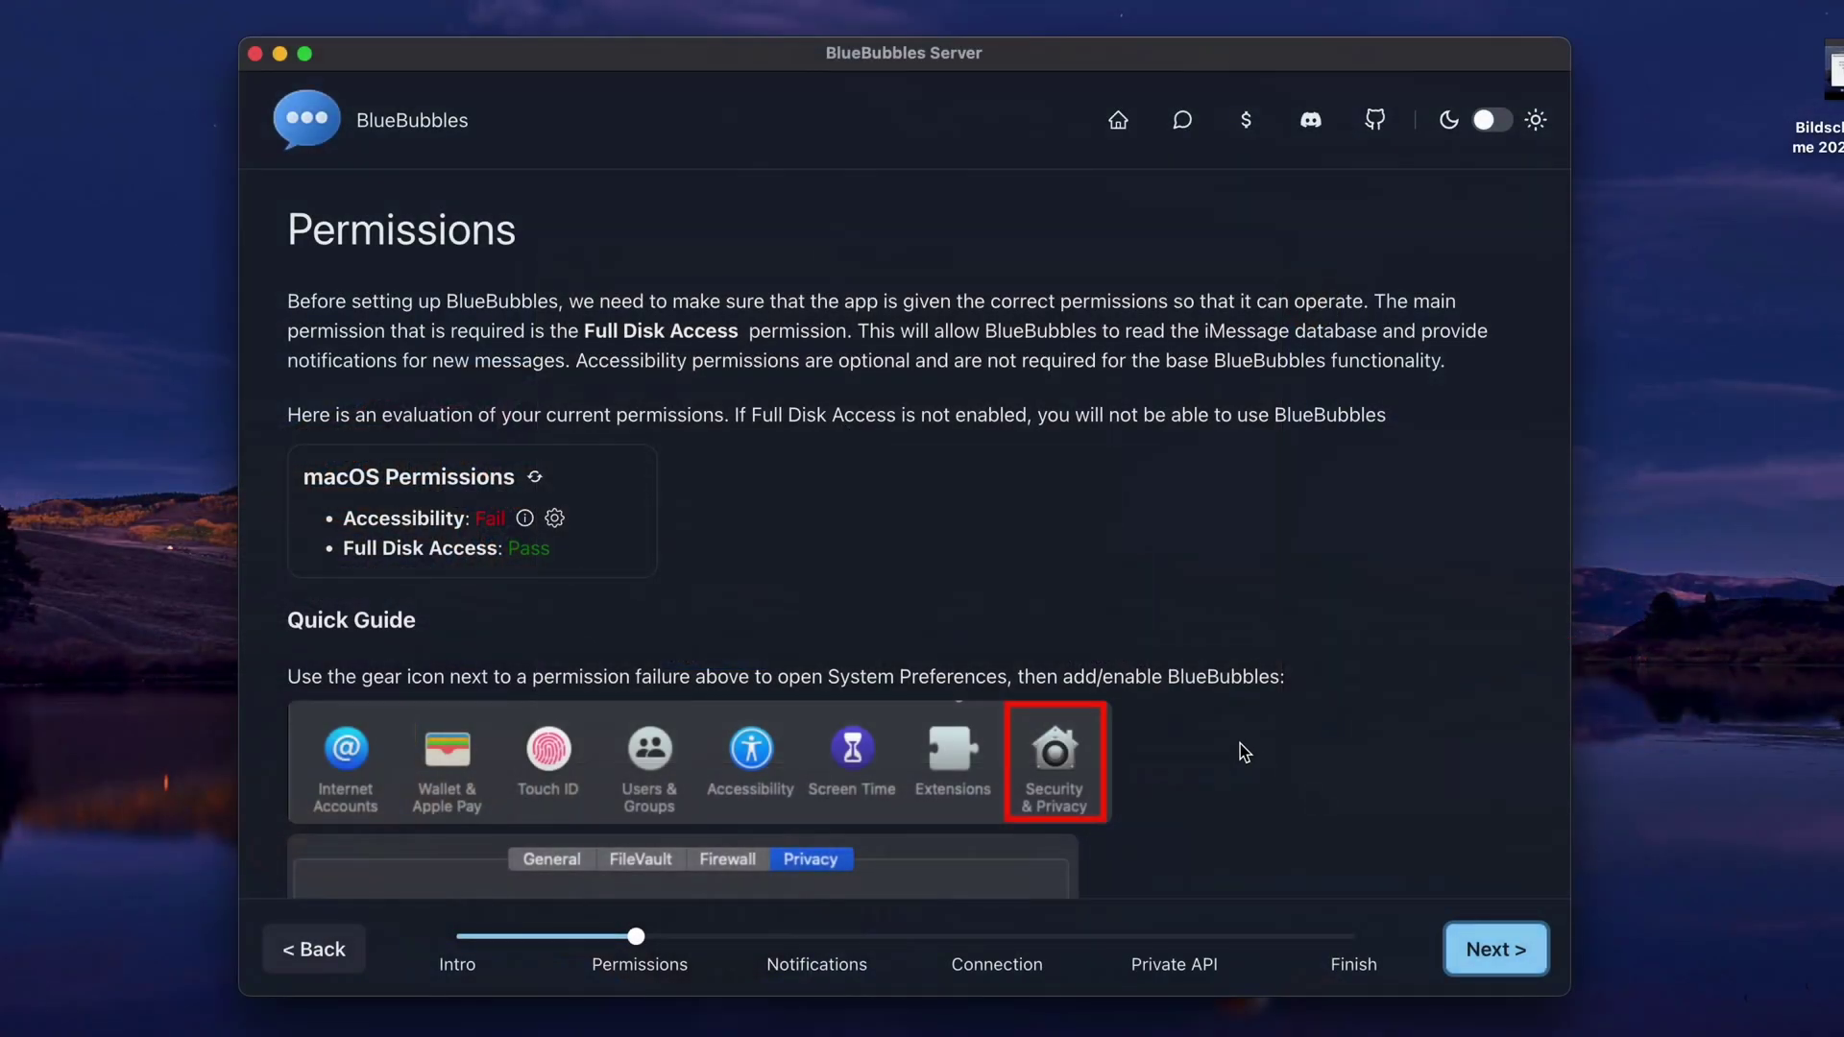
- From BlueBubbles' permissions page, go to Festplattenvollzugriff in the privacy settings, toggle BlueBubbles' access, and let the app quit and reopen
scroll(1240, 743, down, 2)
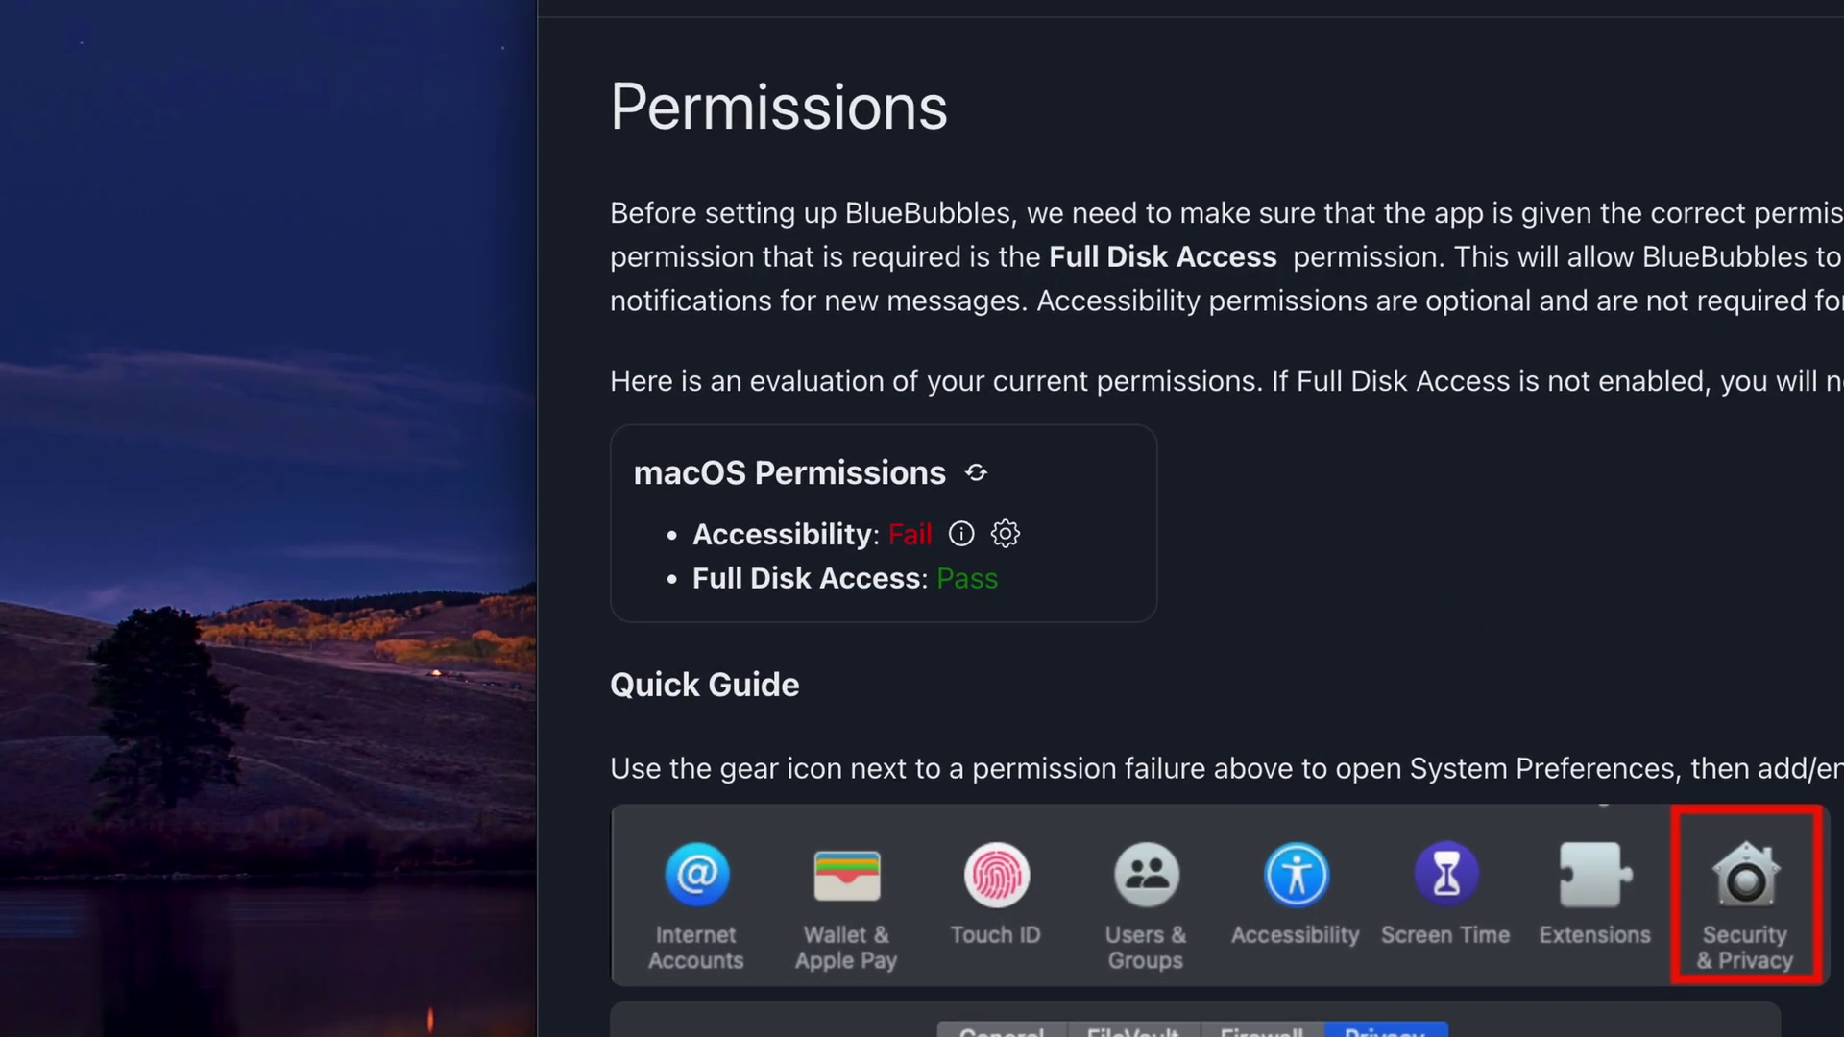
click(1004, 533)
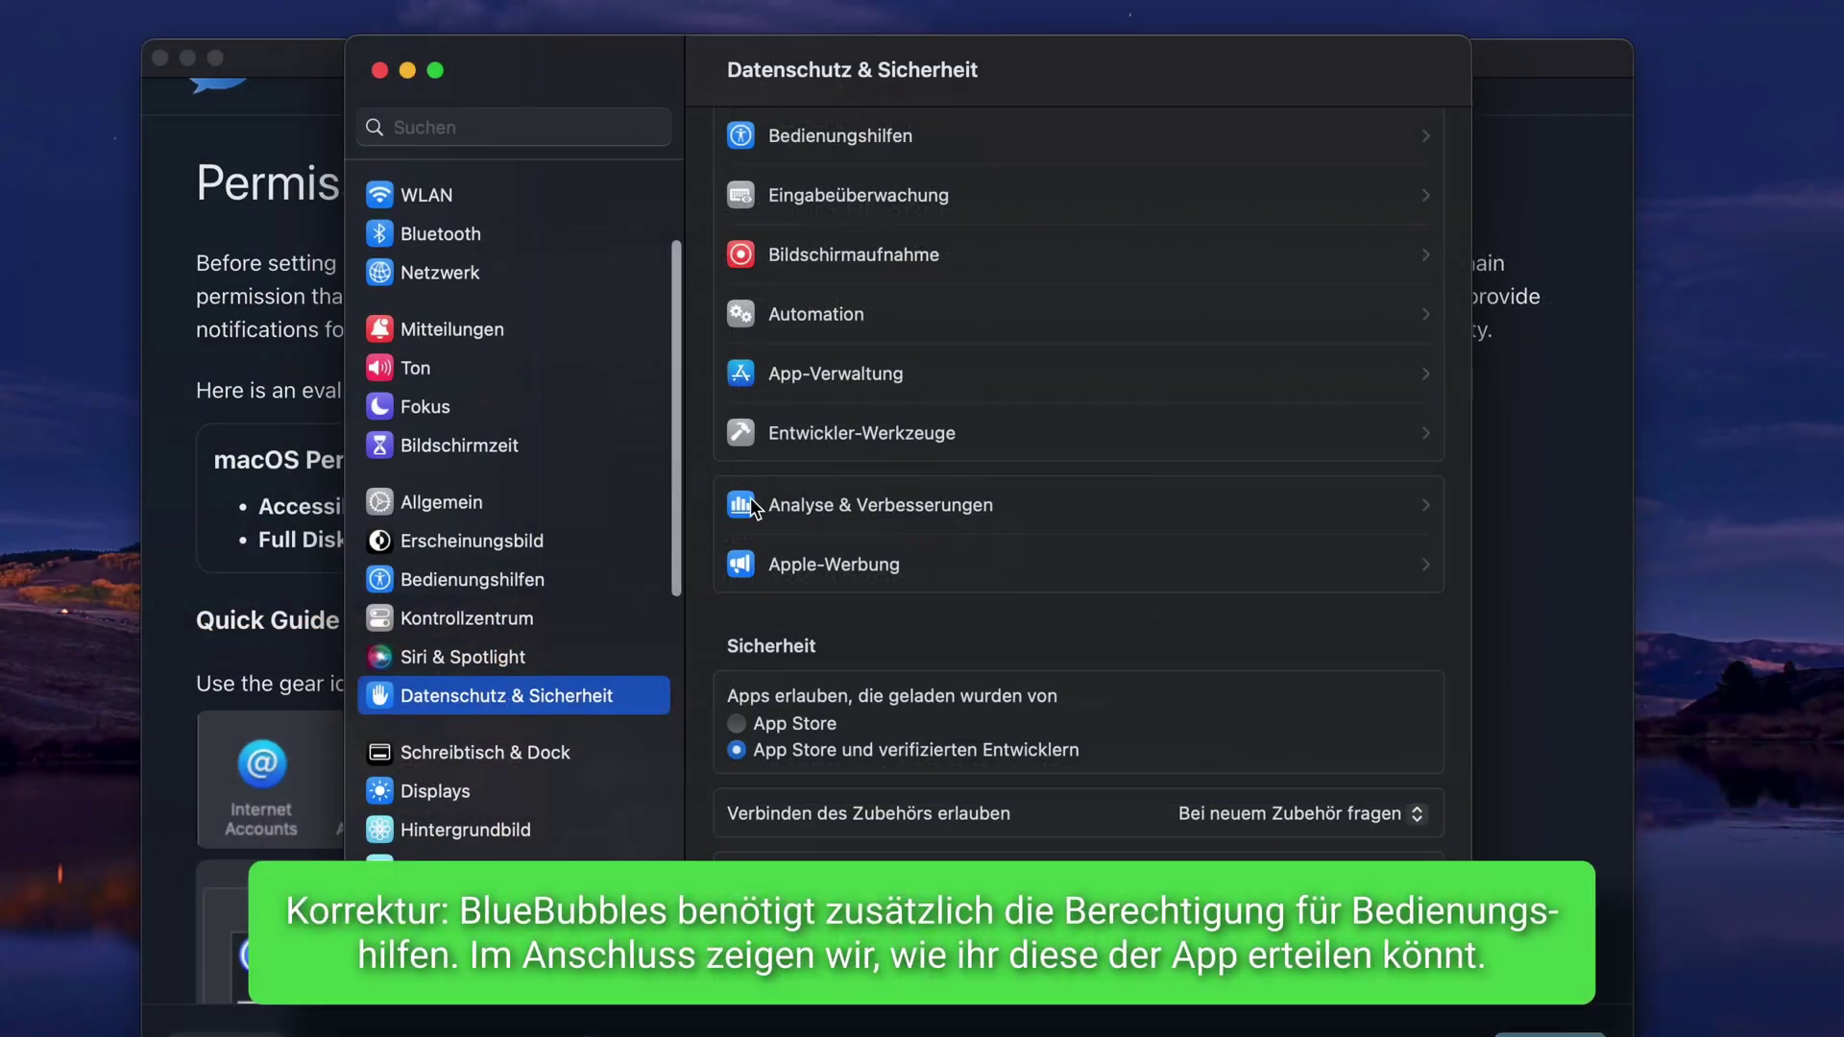
scroll(797, 459, up, 3)
scroll(797, 459, up, 3)
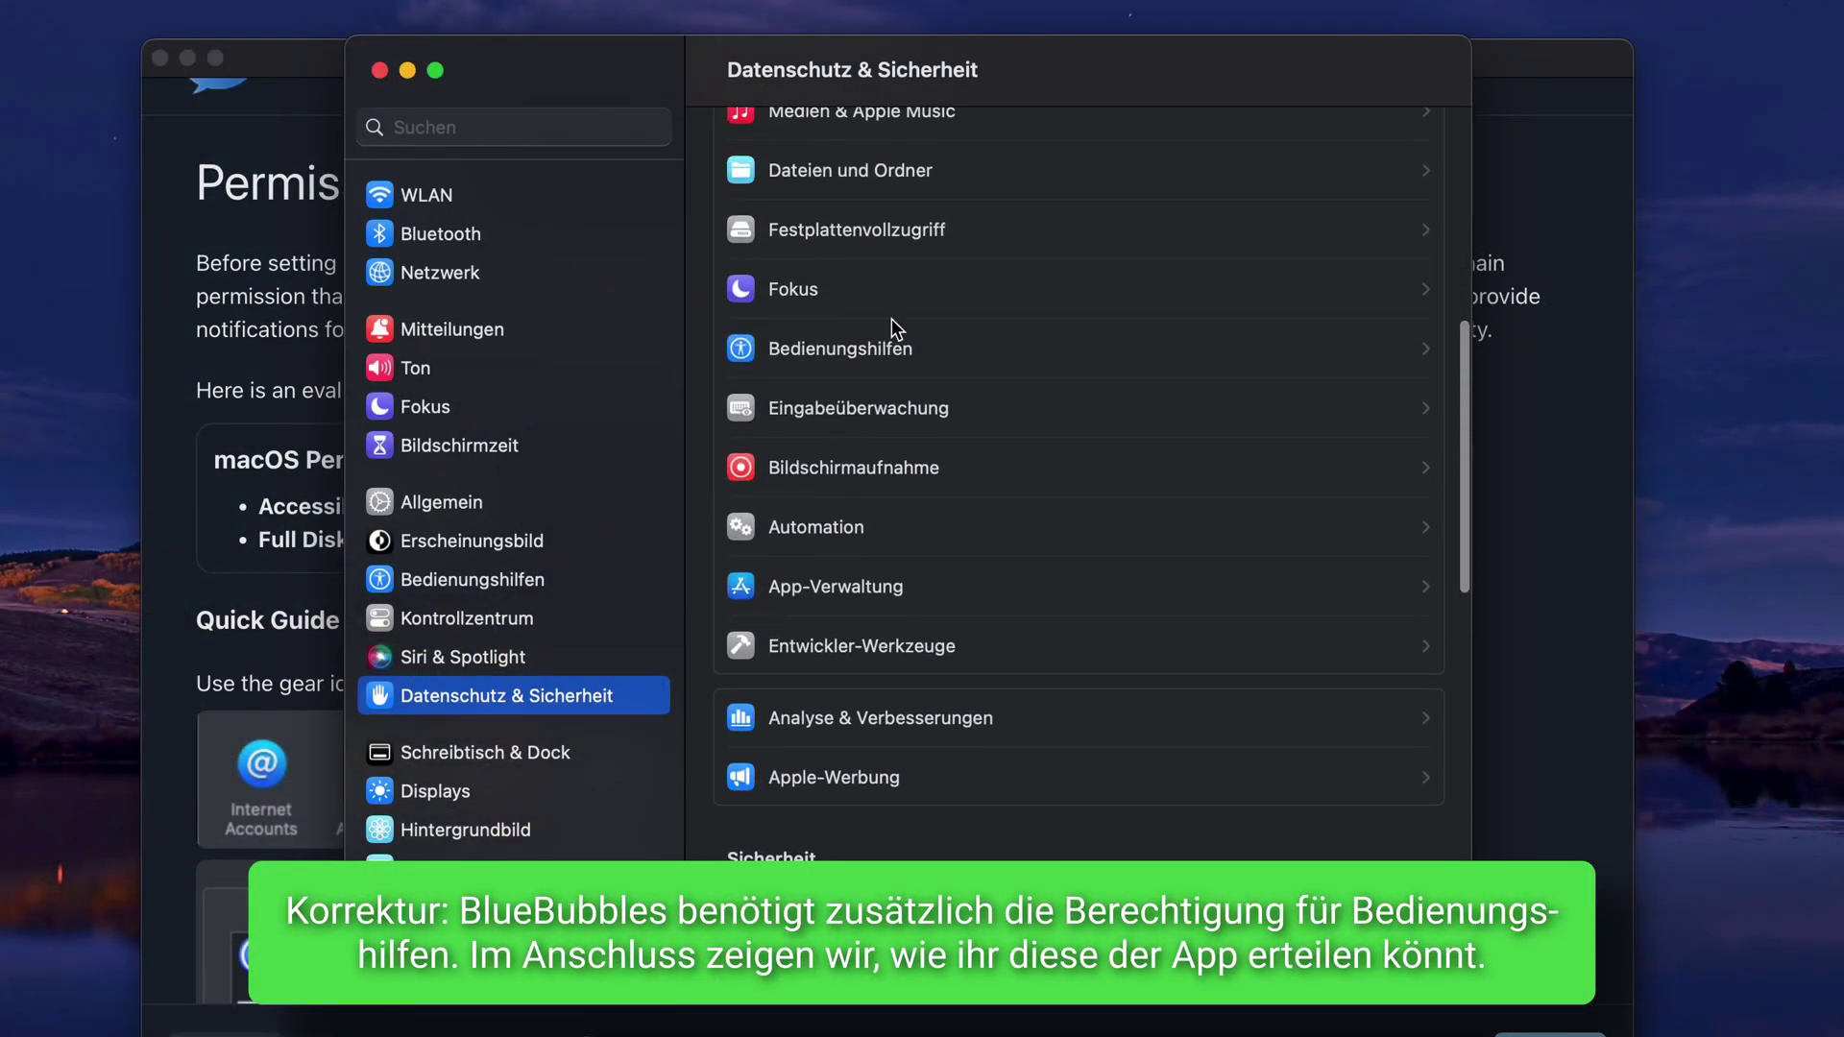
click(812, 263)
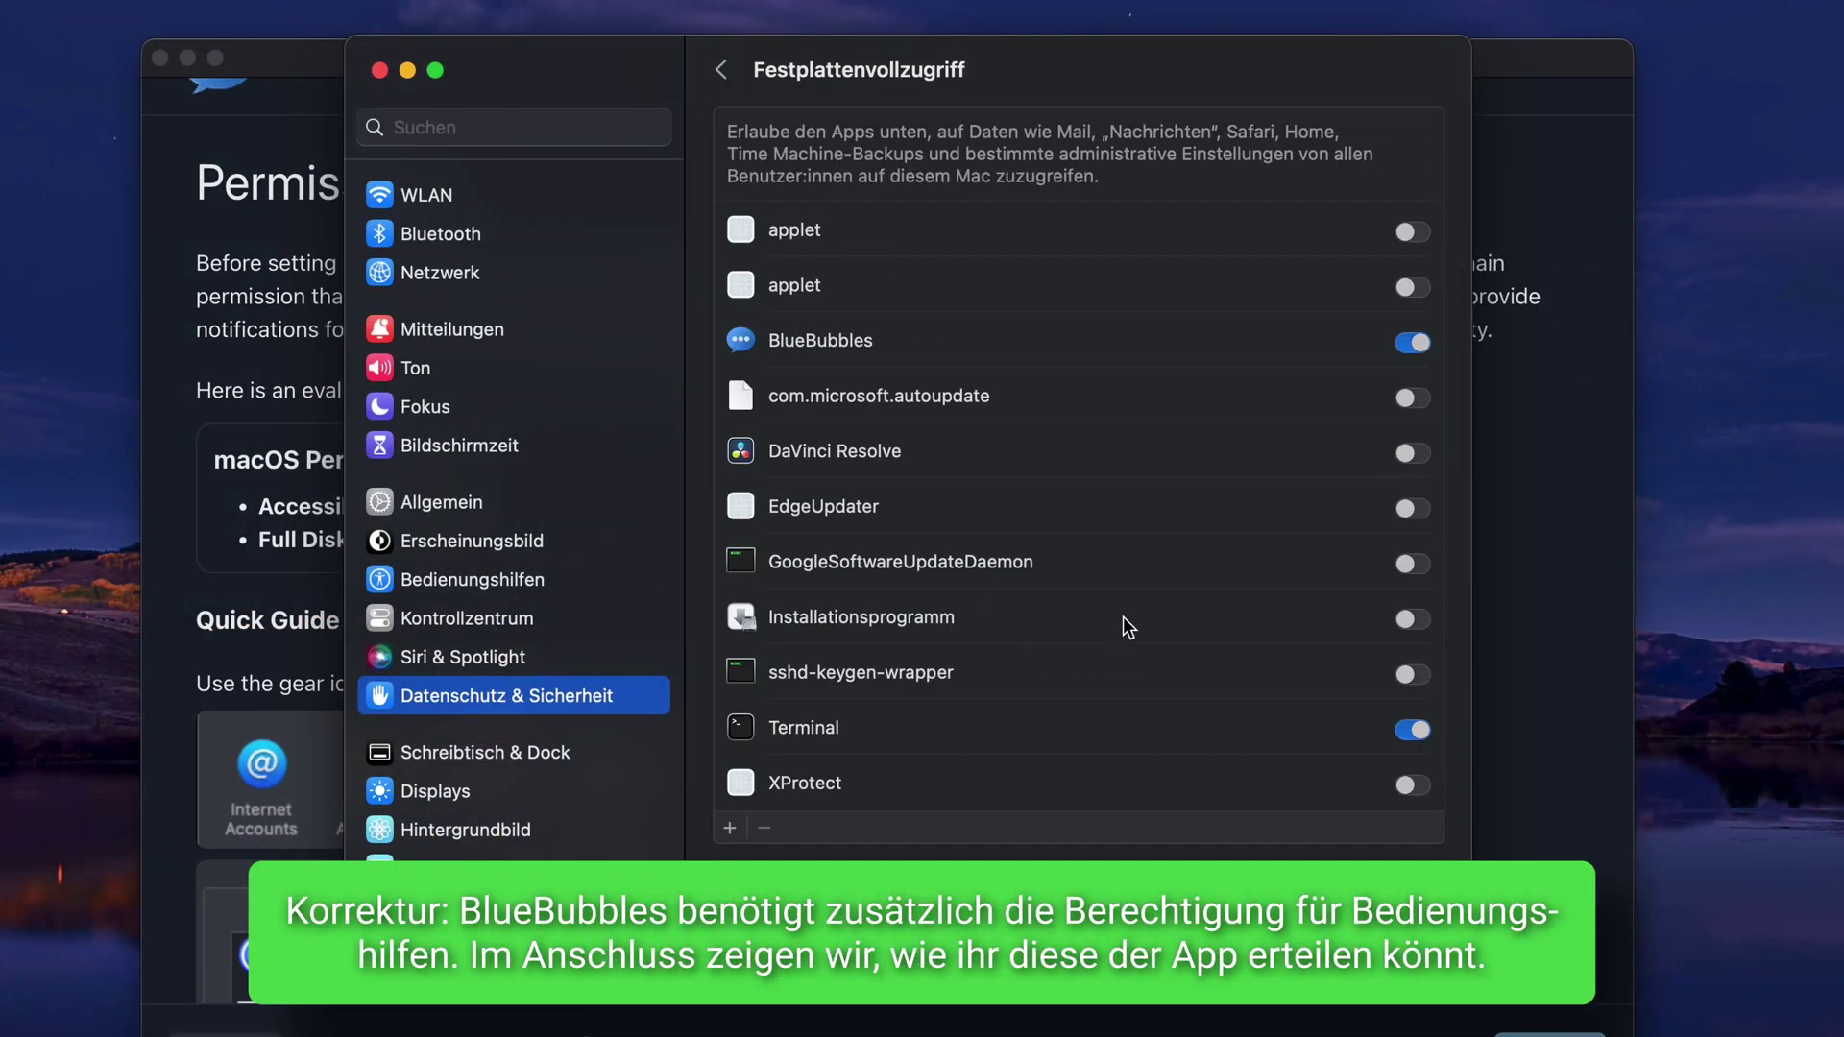
click(1412, 343)
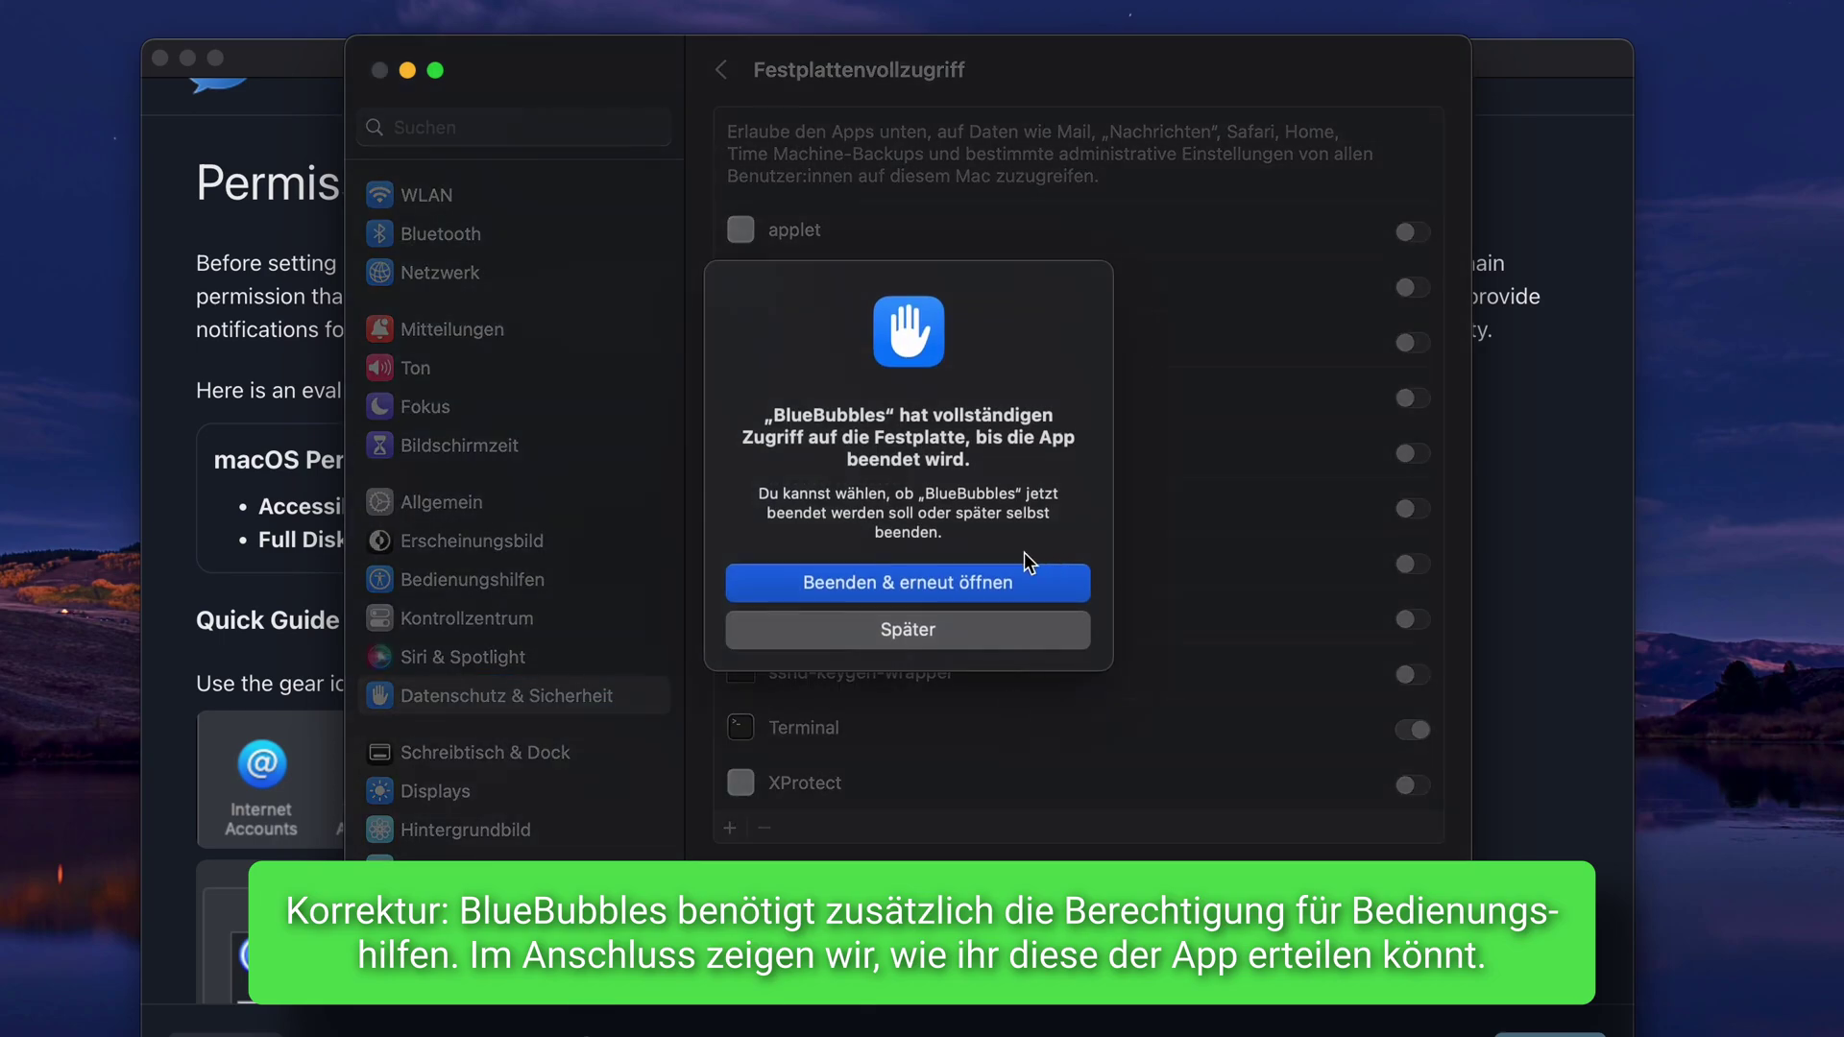
click(956, 597)
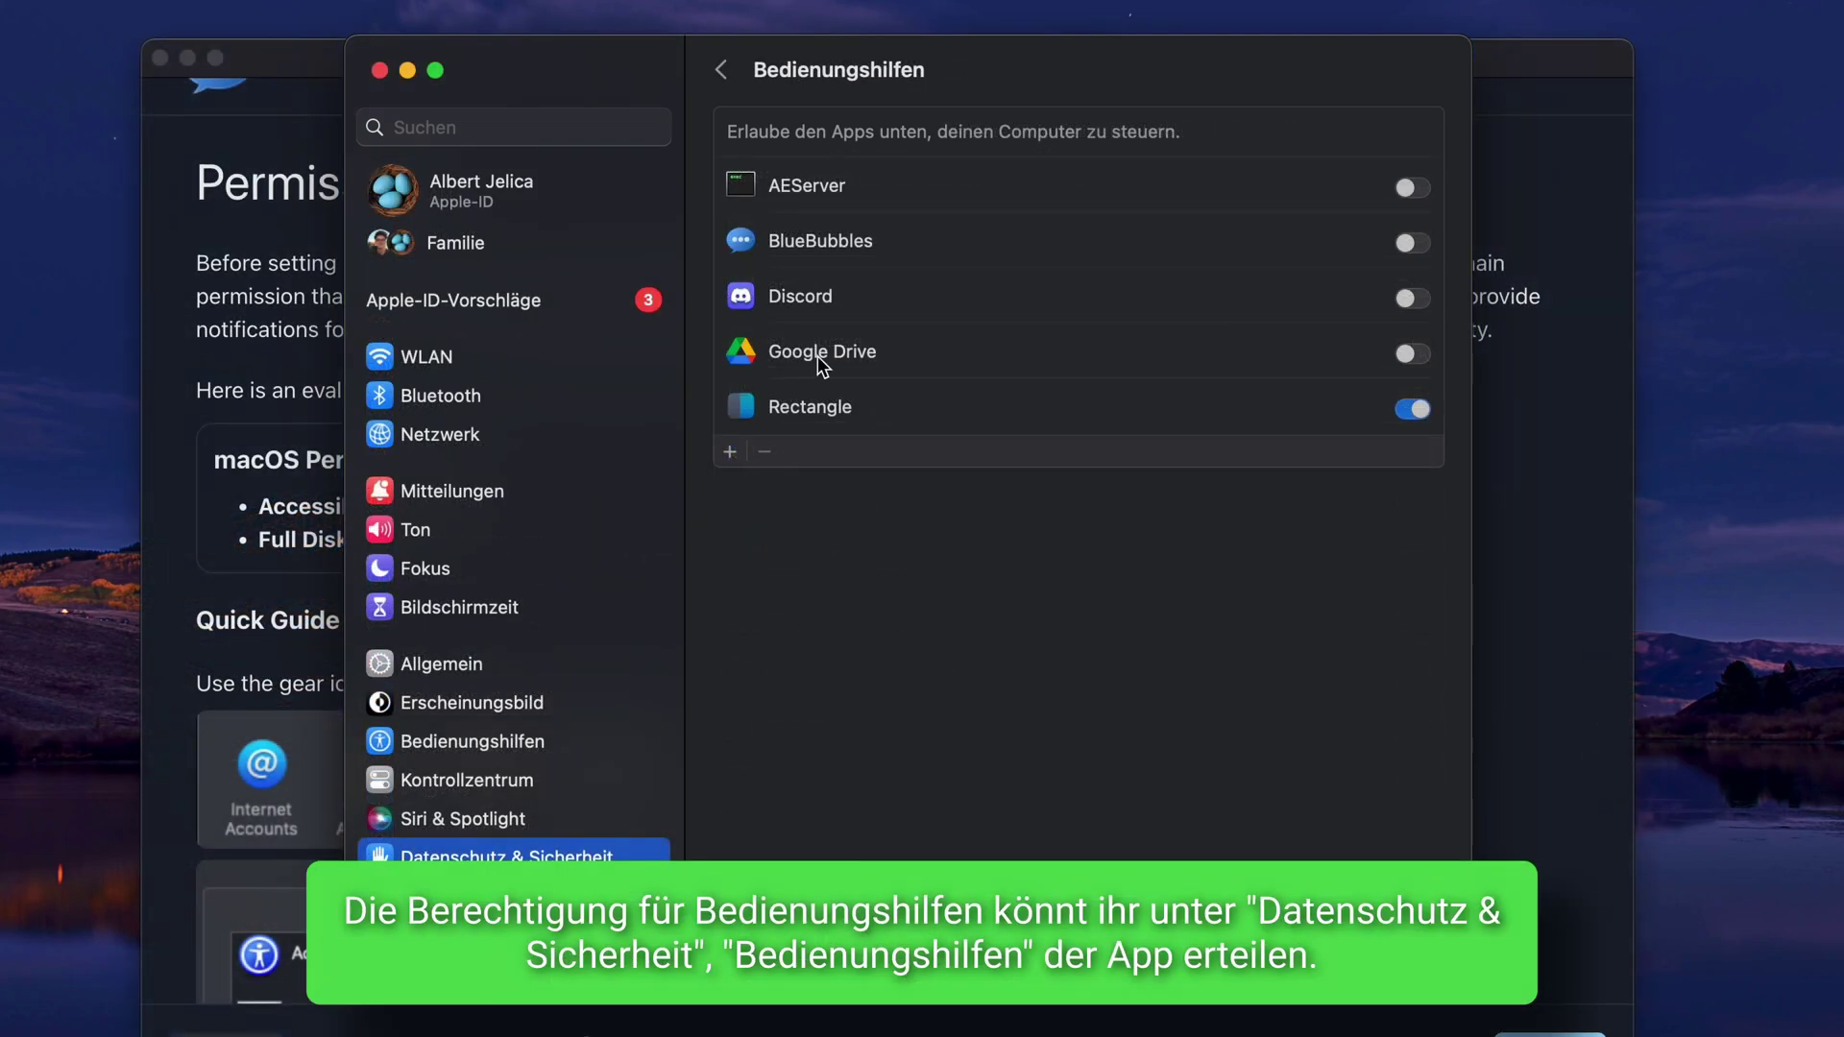
- Allow BlueBubbles under Bedienungshilfen and authorize the change with the account password
click(1419, 242)
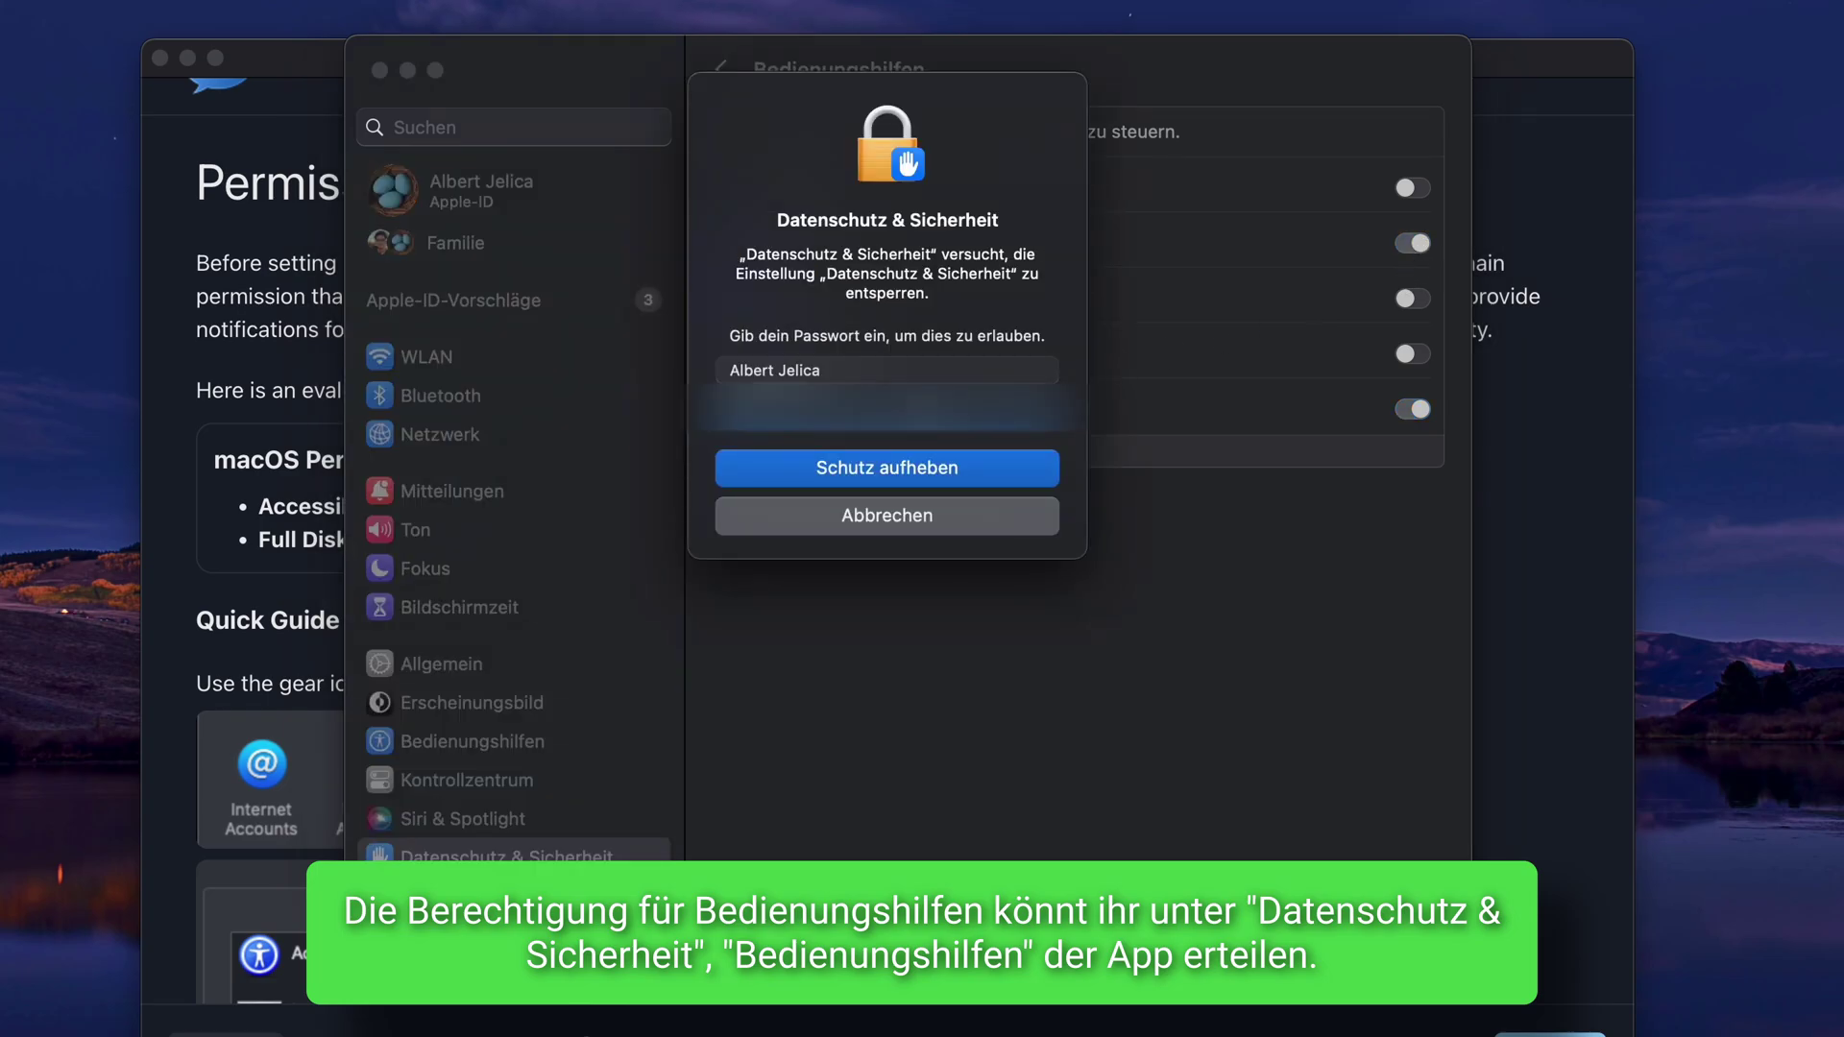
key(Return)
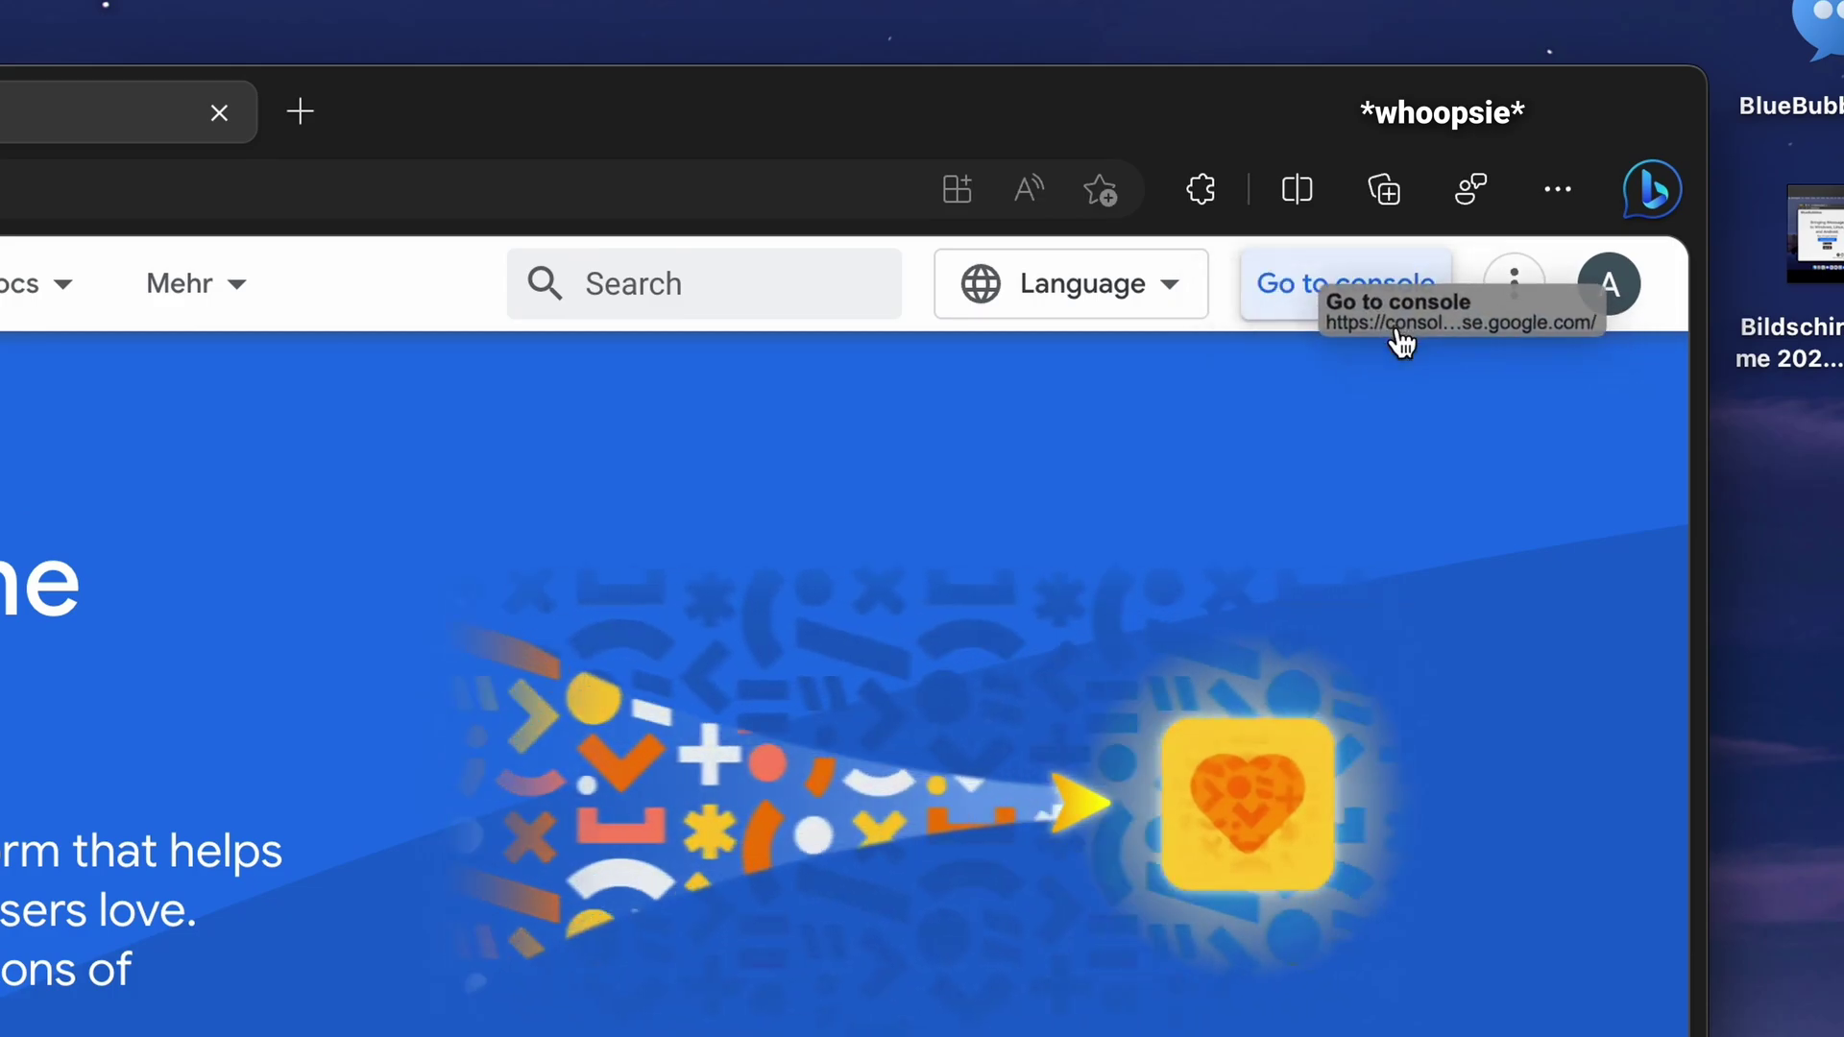
- Go to the Firebase console and start a new project named BlueBubbles
click(1325, 306)
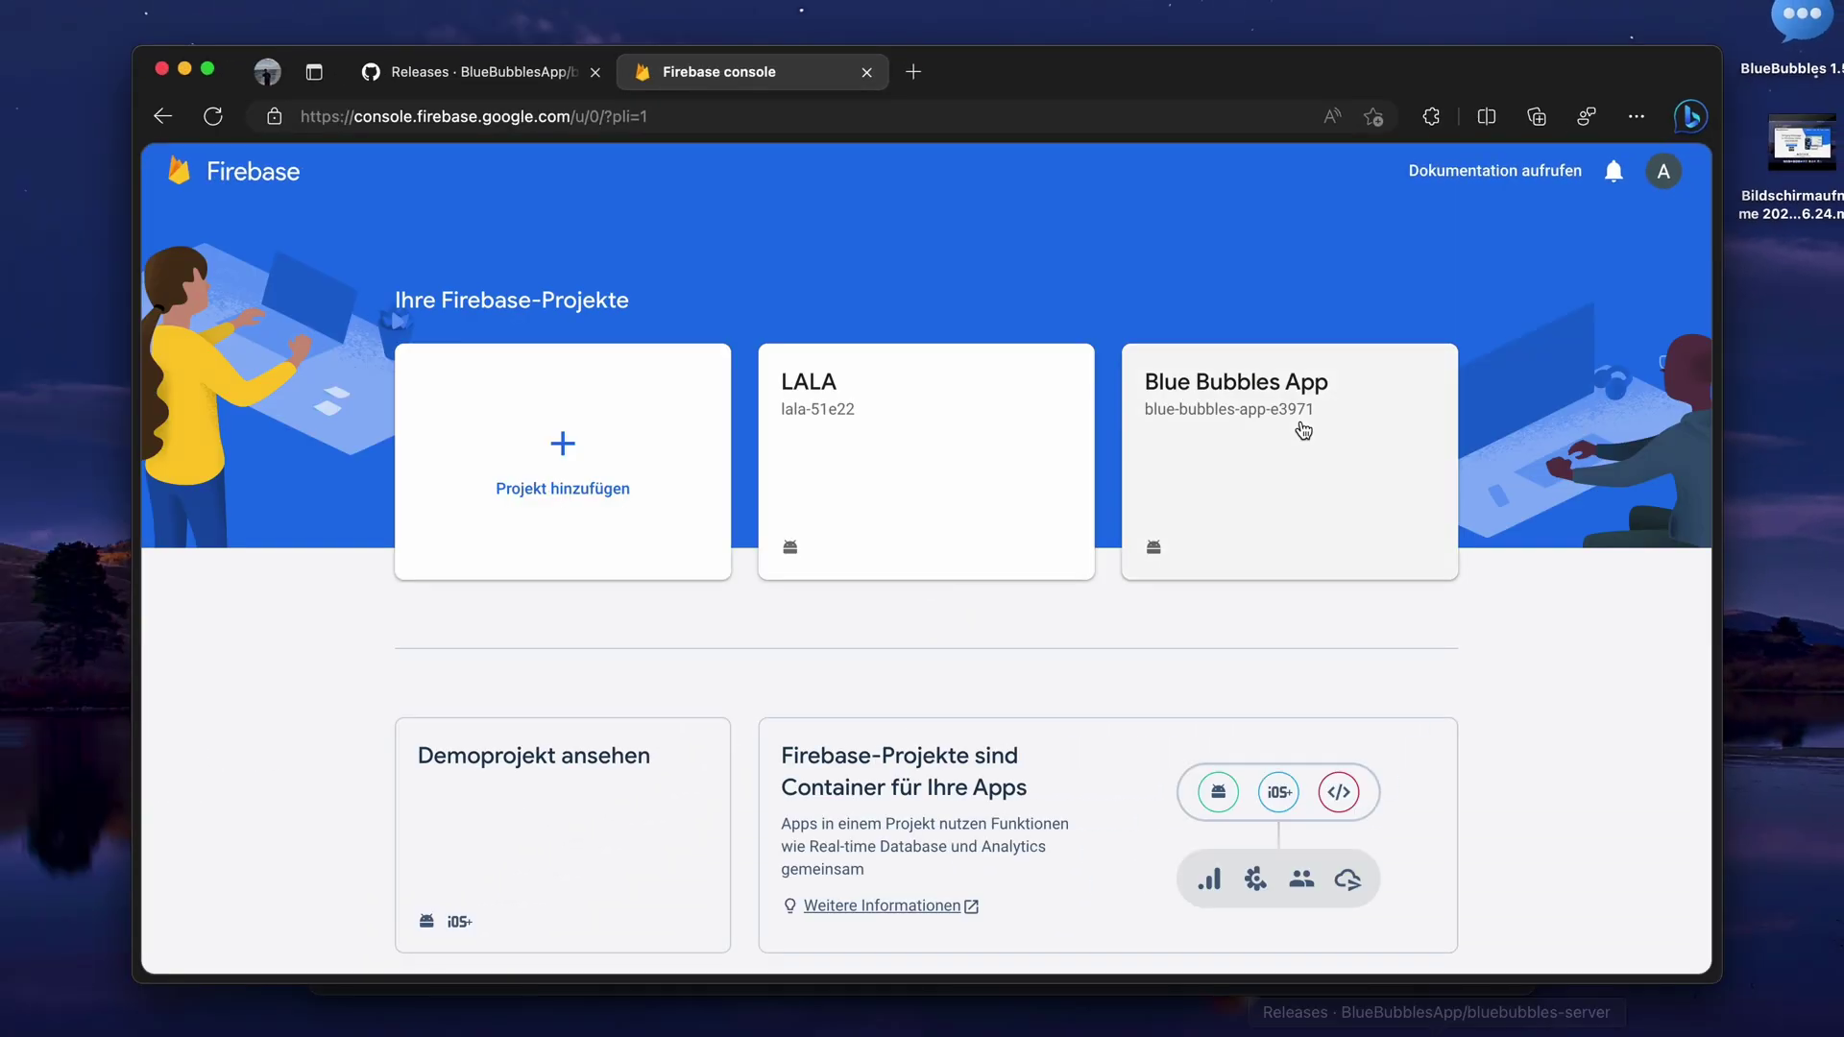
click(592, 480)
click(477, 629)
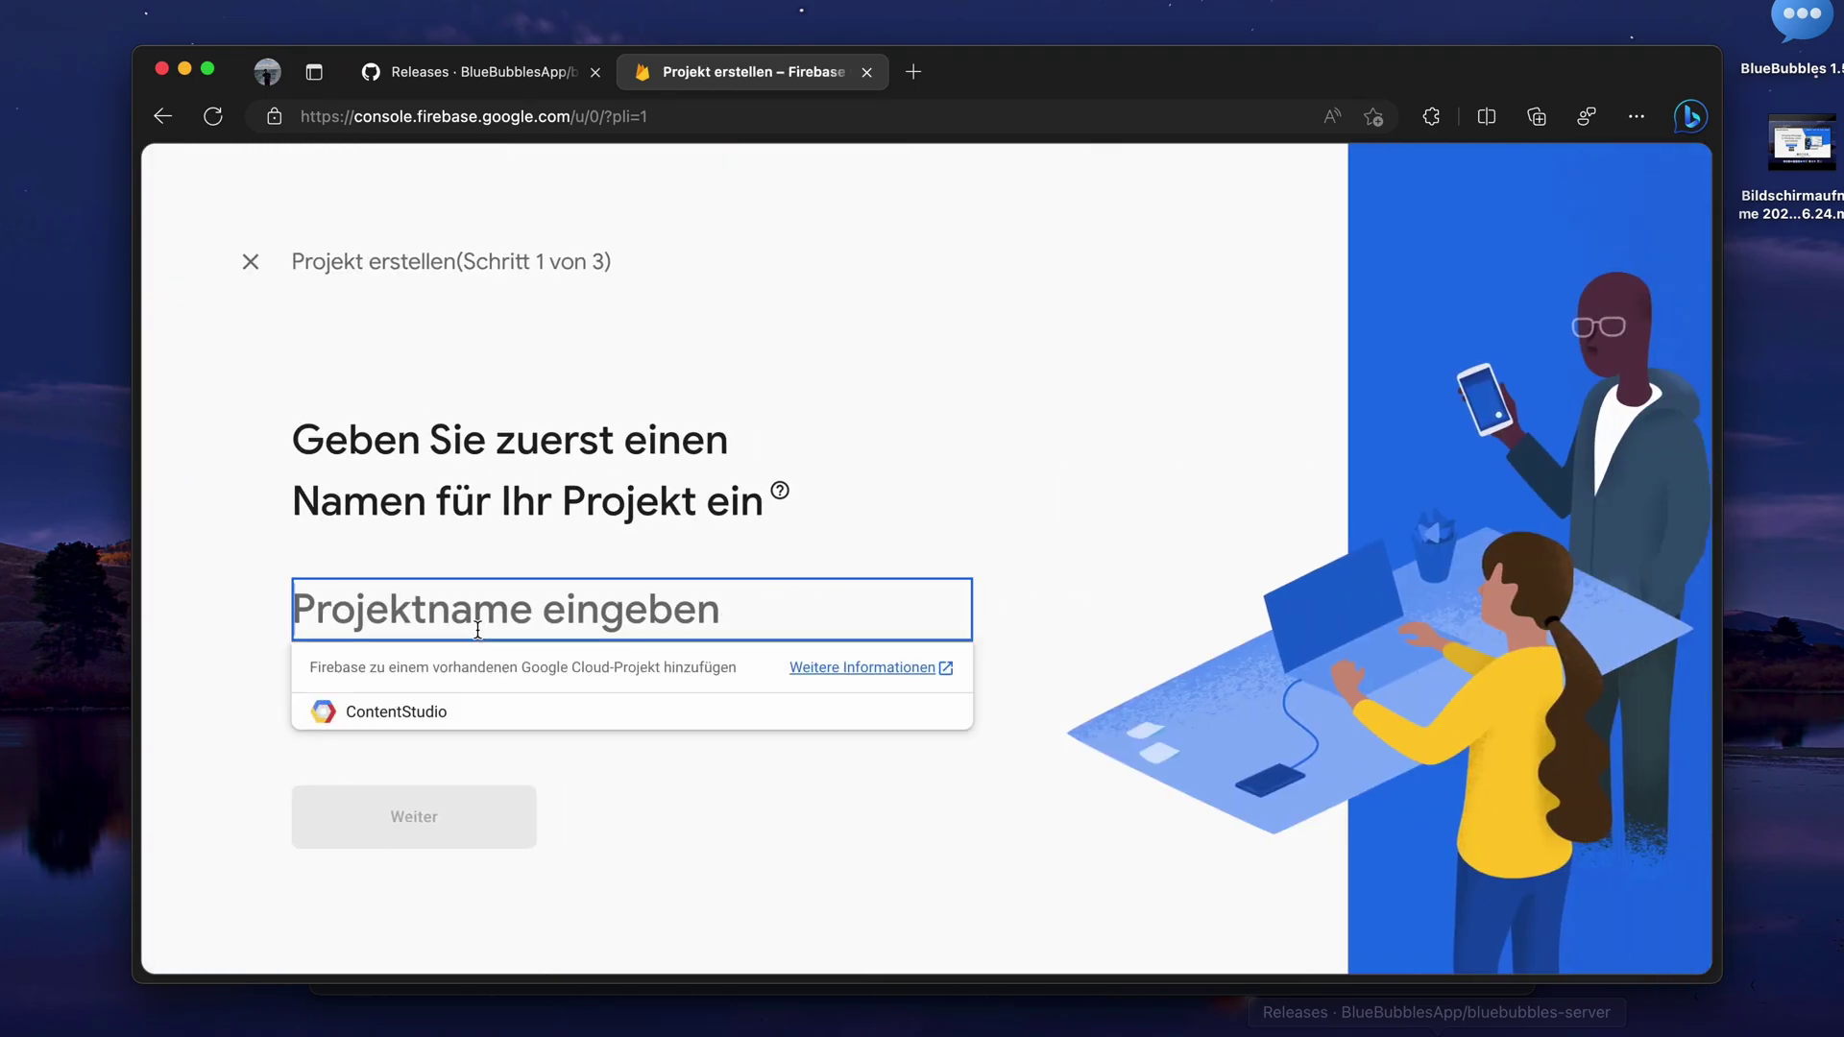
text(BlueBub)
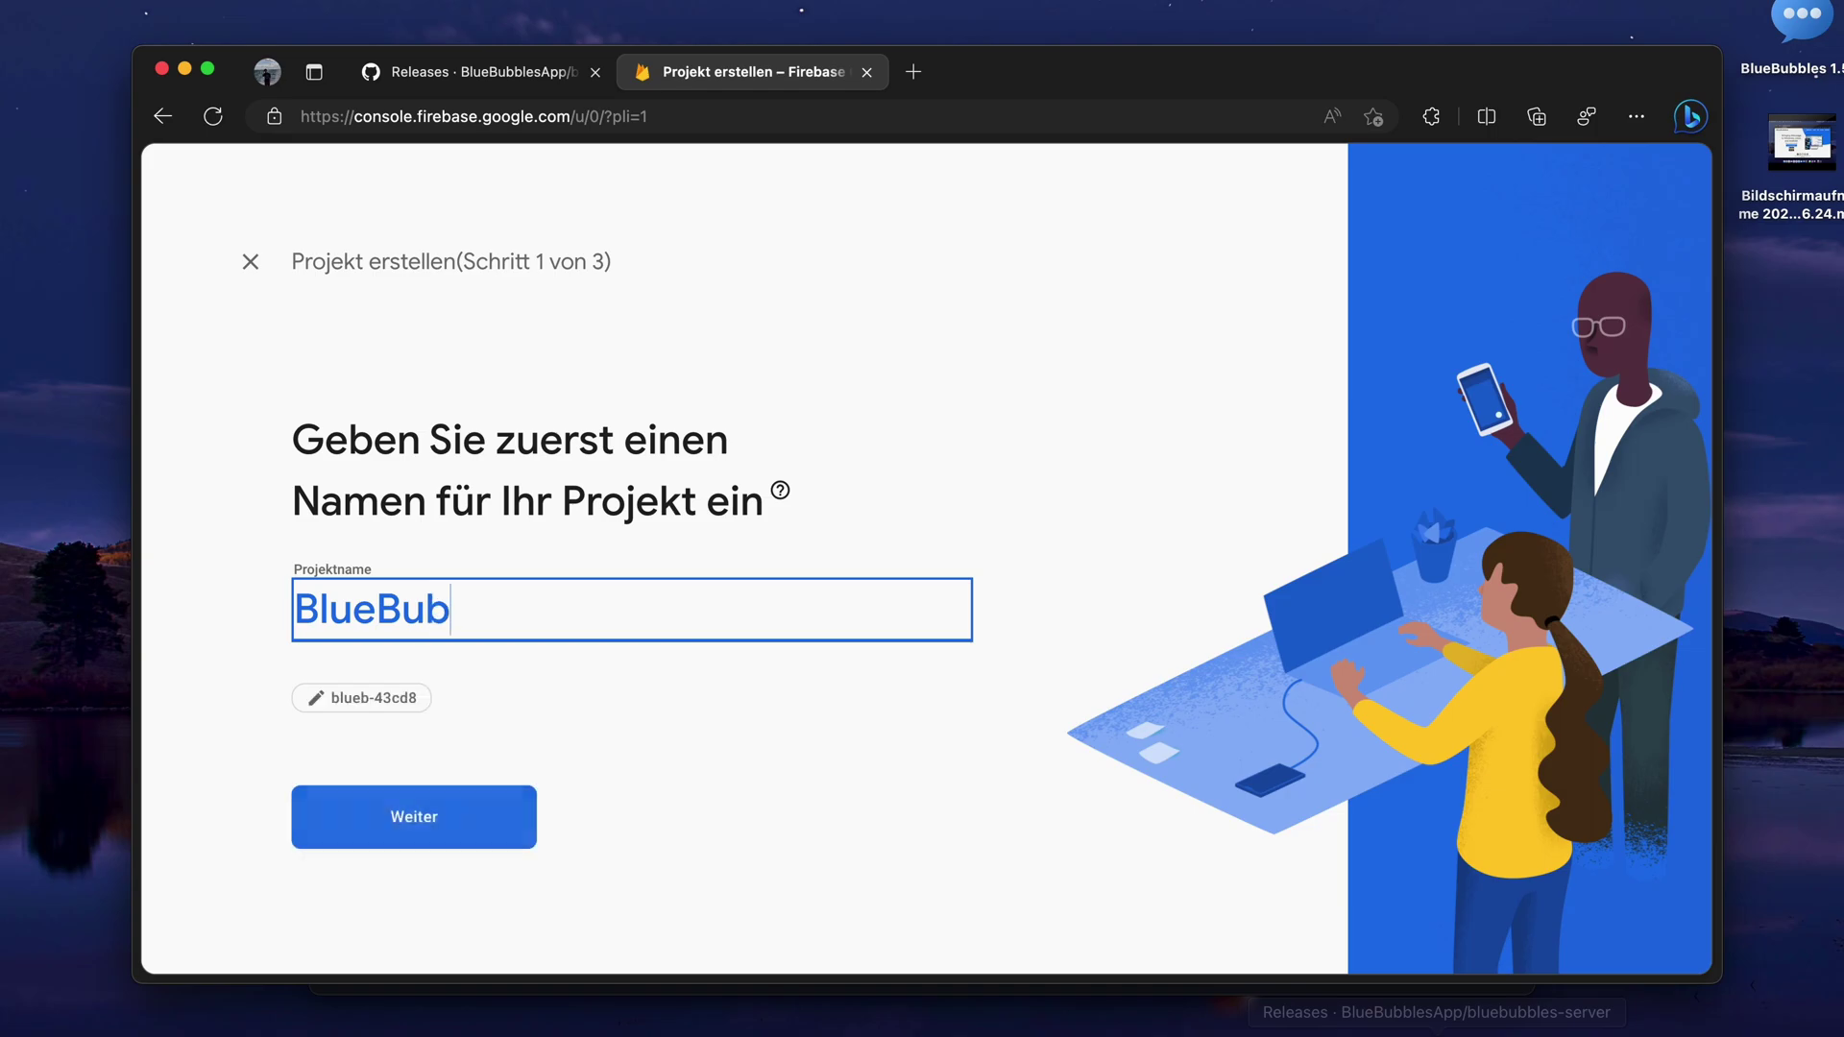
text(bles)
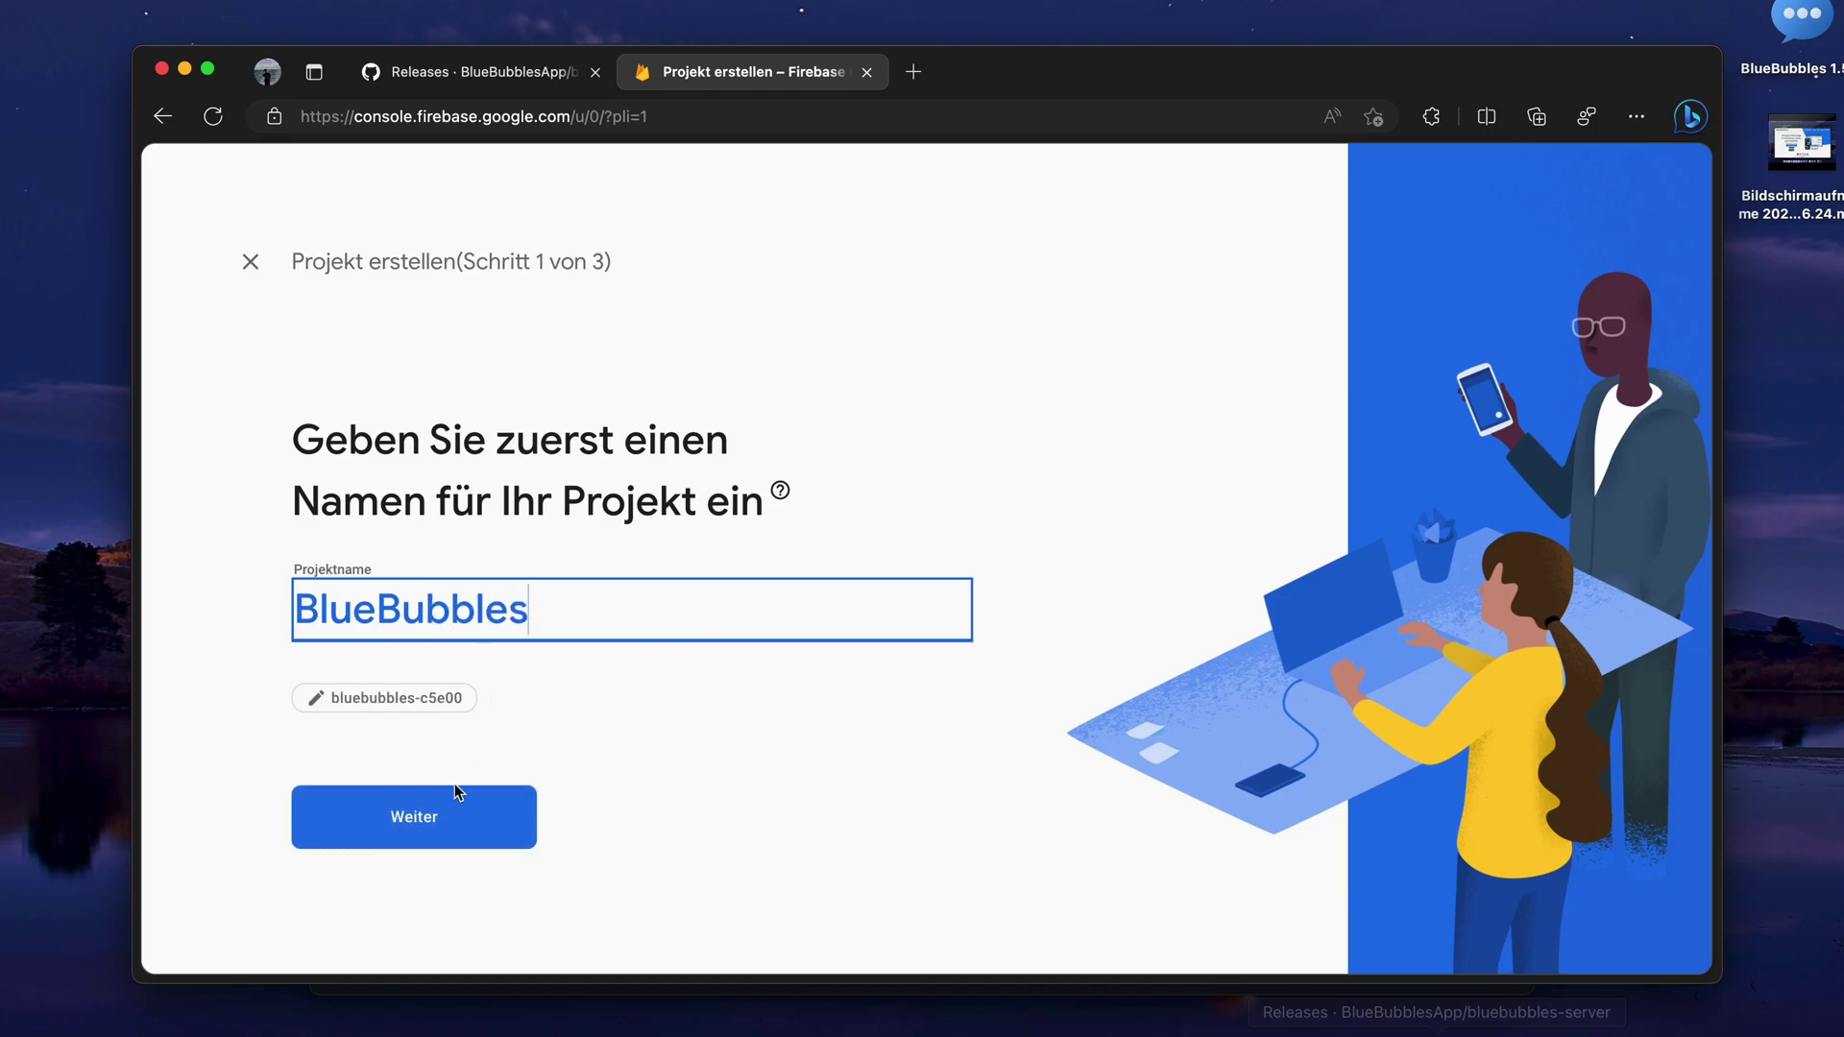
click(453, 810)
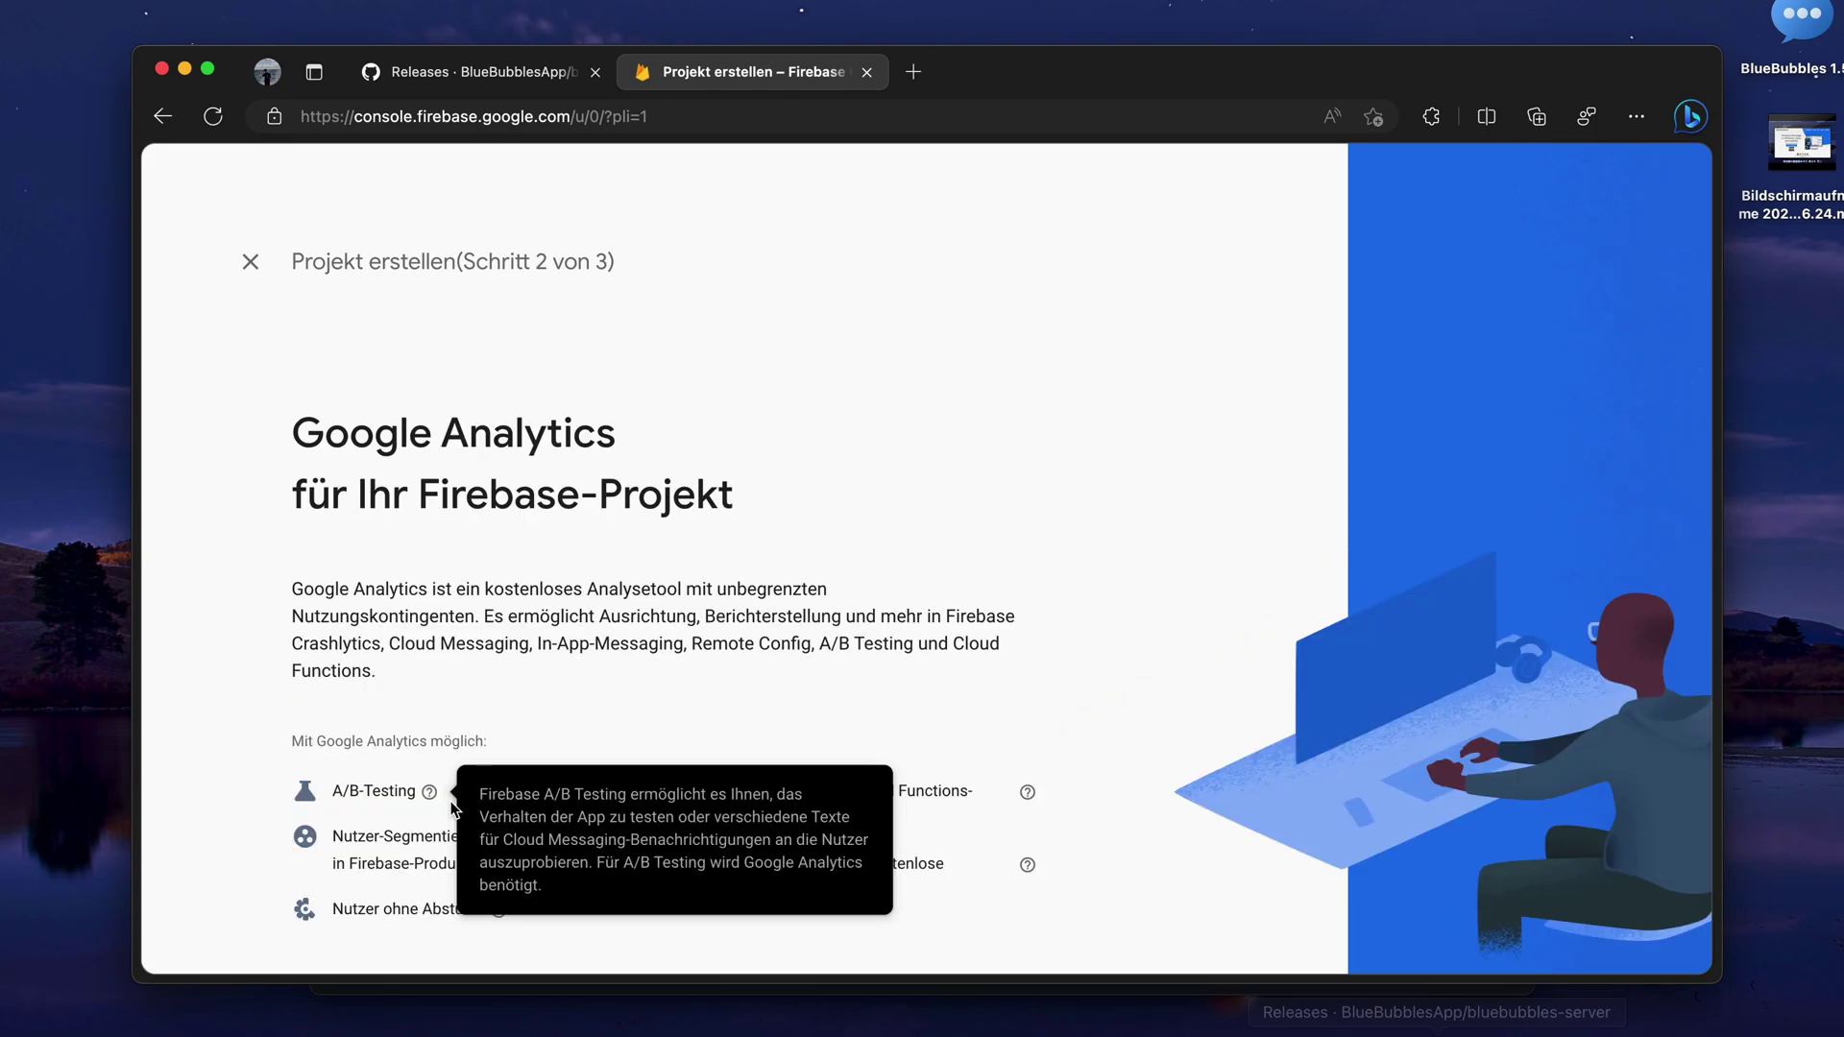
- Disable Google Analytics for the new Firebase project, create the project and continue to its overview
scroll(854, 618, down, 4)
scroll(854, 617, down, 2)
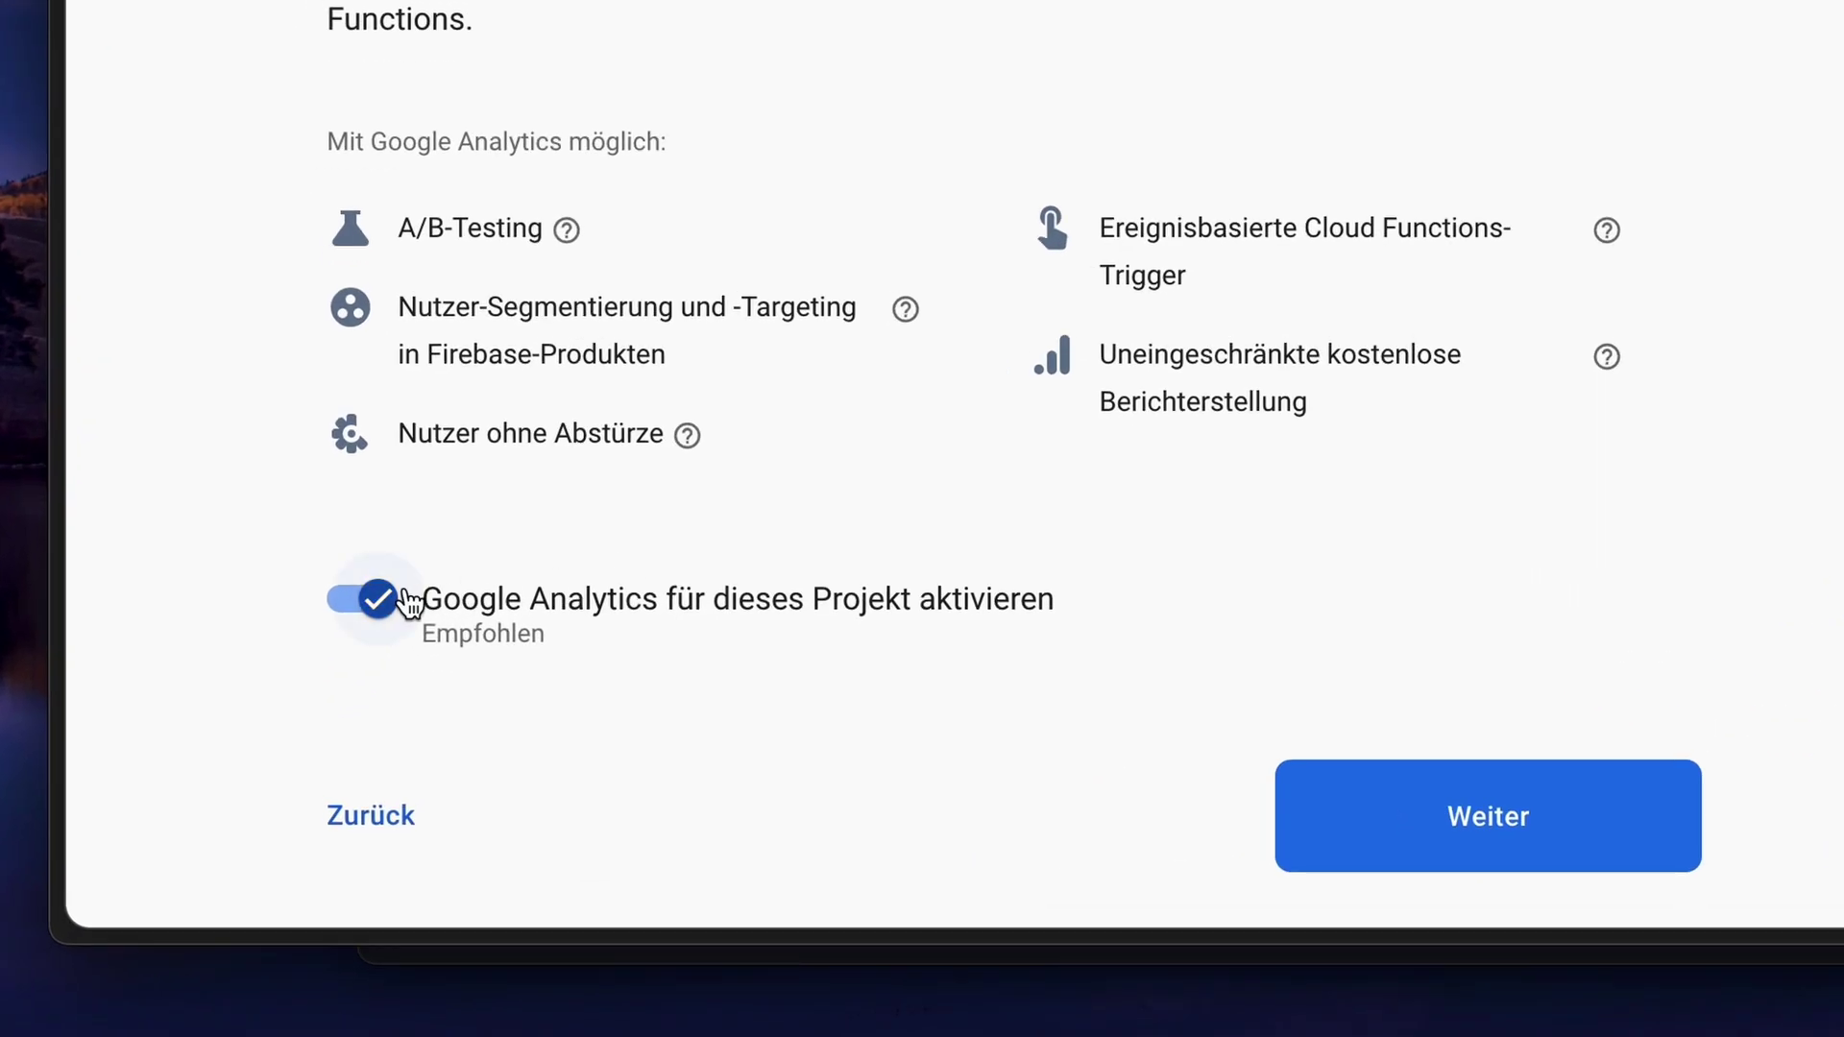
click(317, 782)
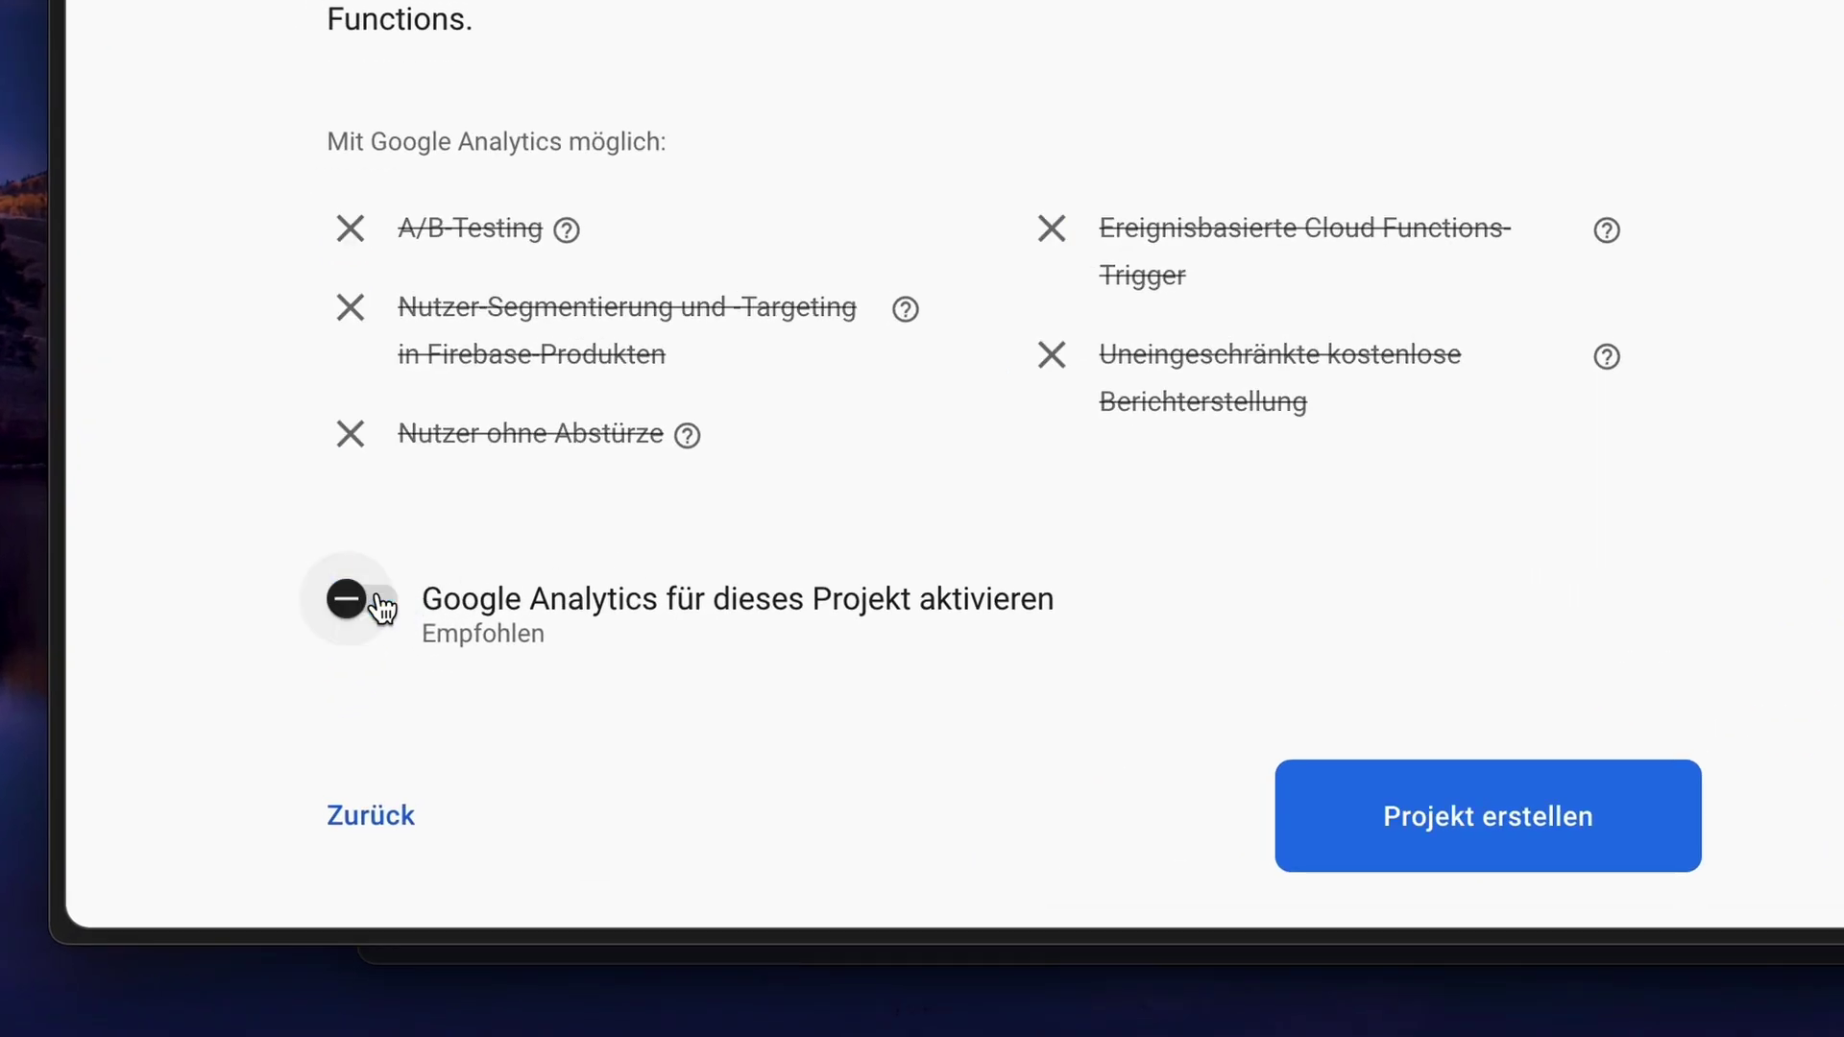
scroll(1156, 519, down, 1)
click(1475, 740)
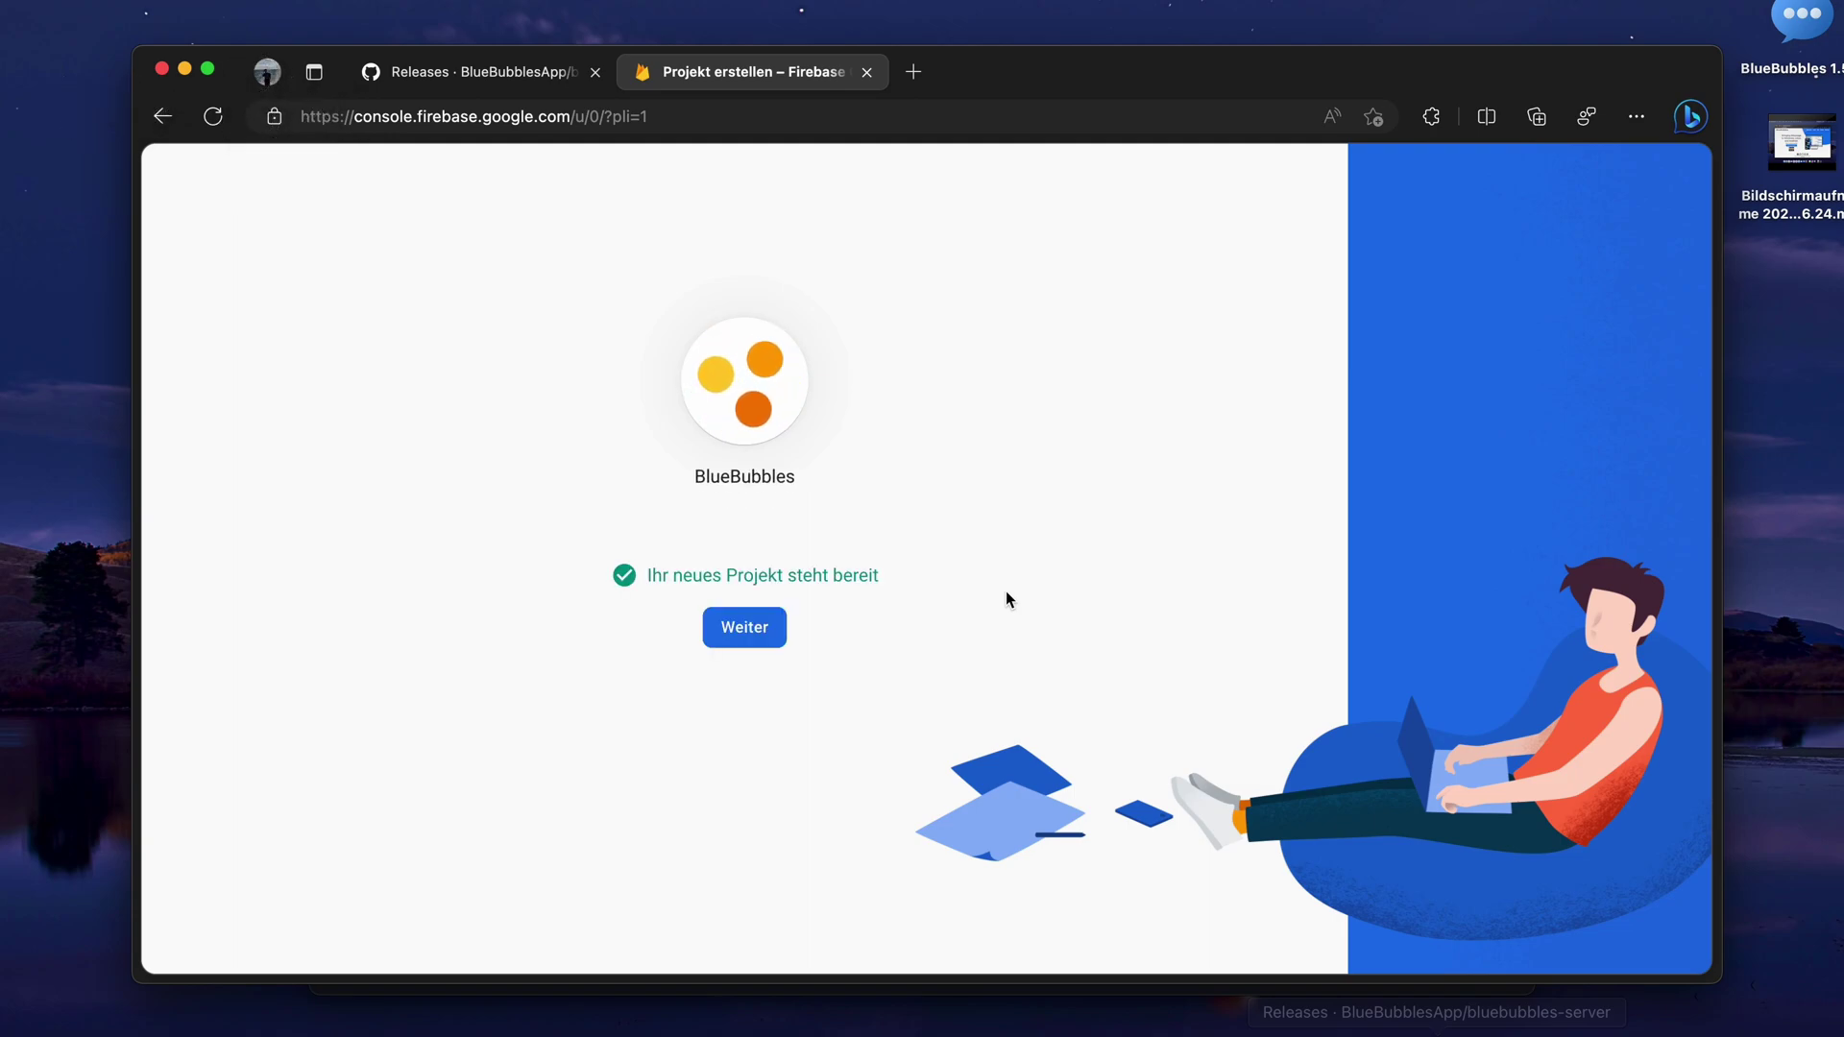
click(766, 626)
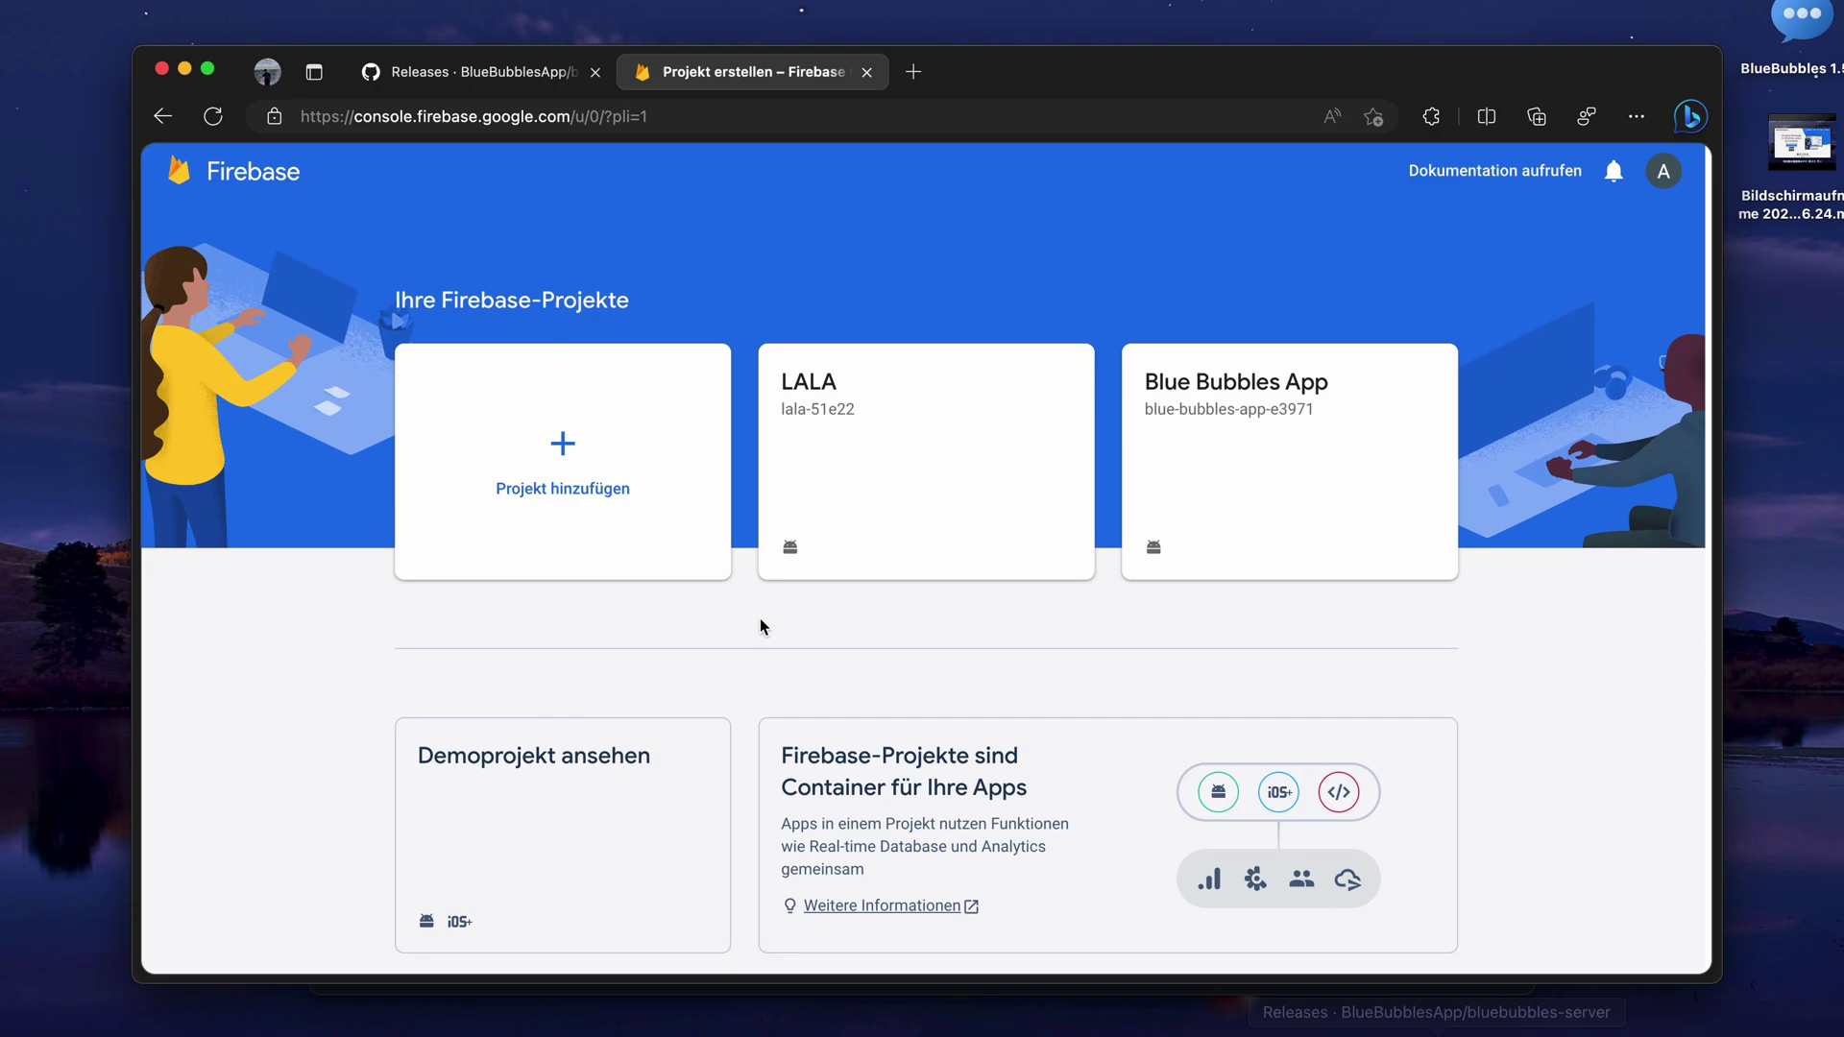
- Open the Realtime Database product of the BlueBubbles project
scroll(763, 626, down, 5)
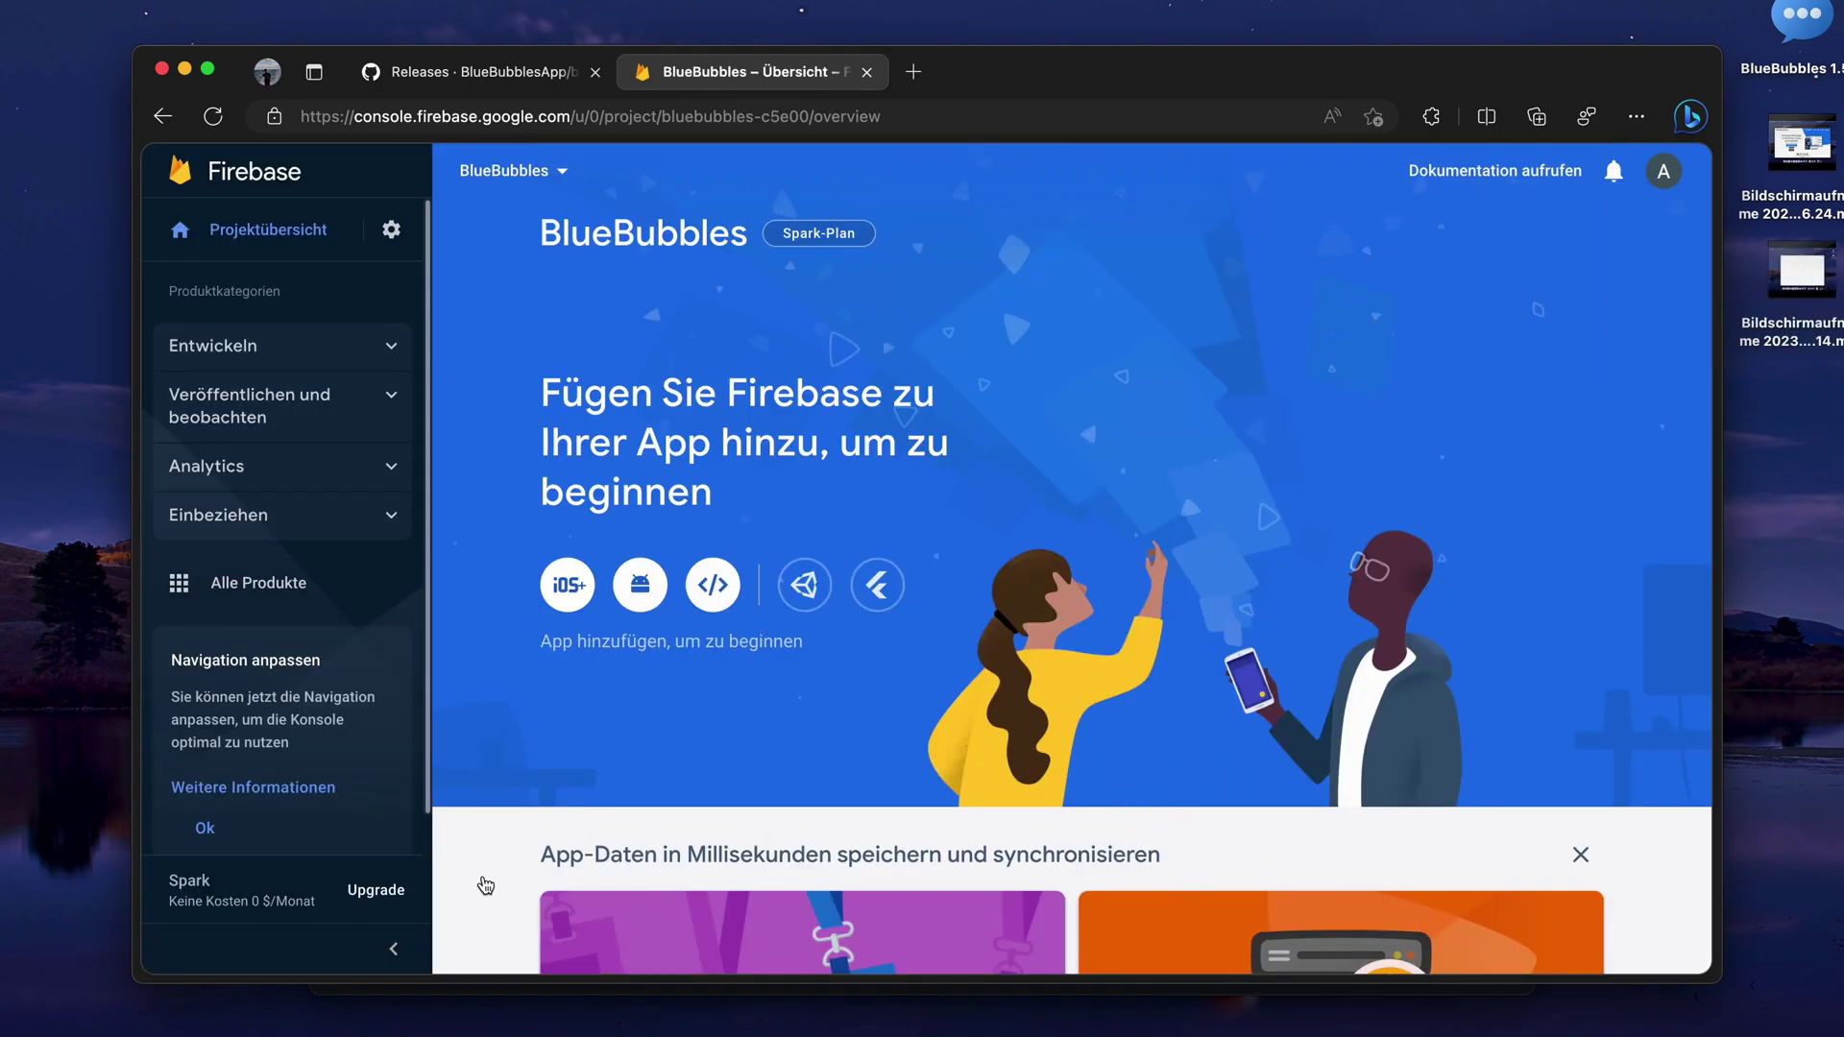
scroll(486, 884, down, 1)
scroll(490, 797, up, 1)
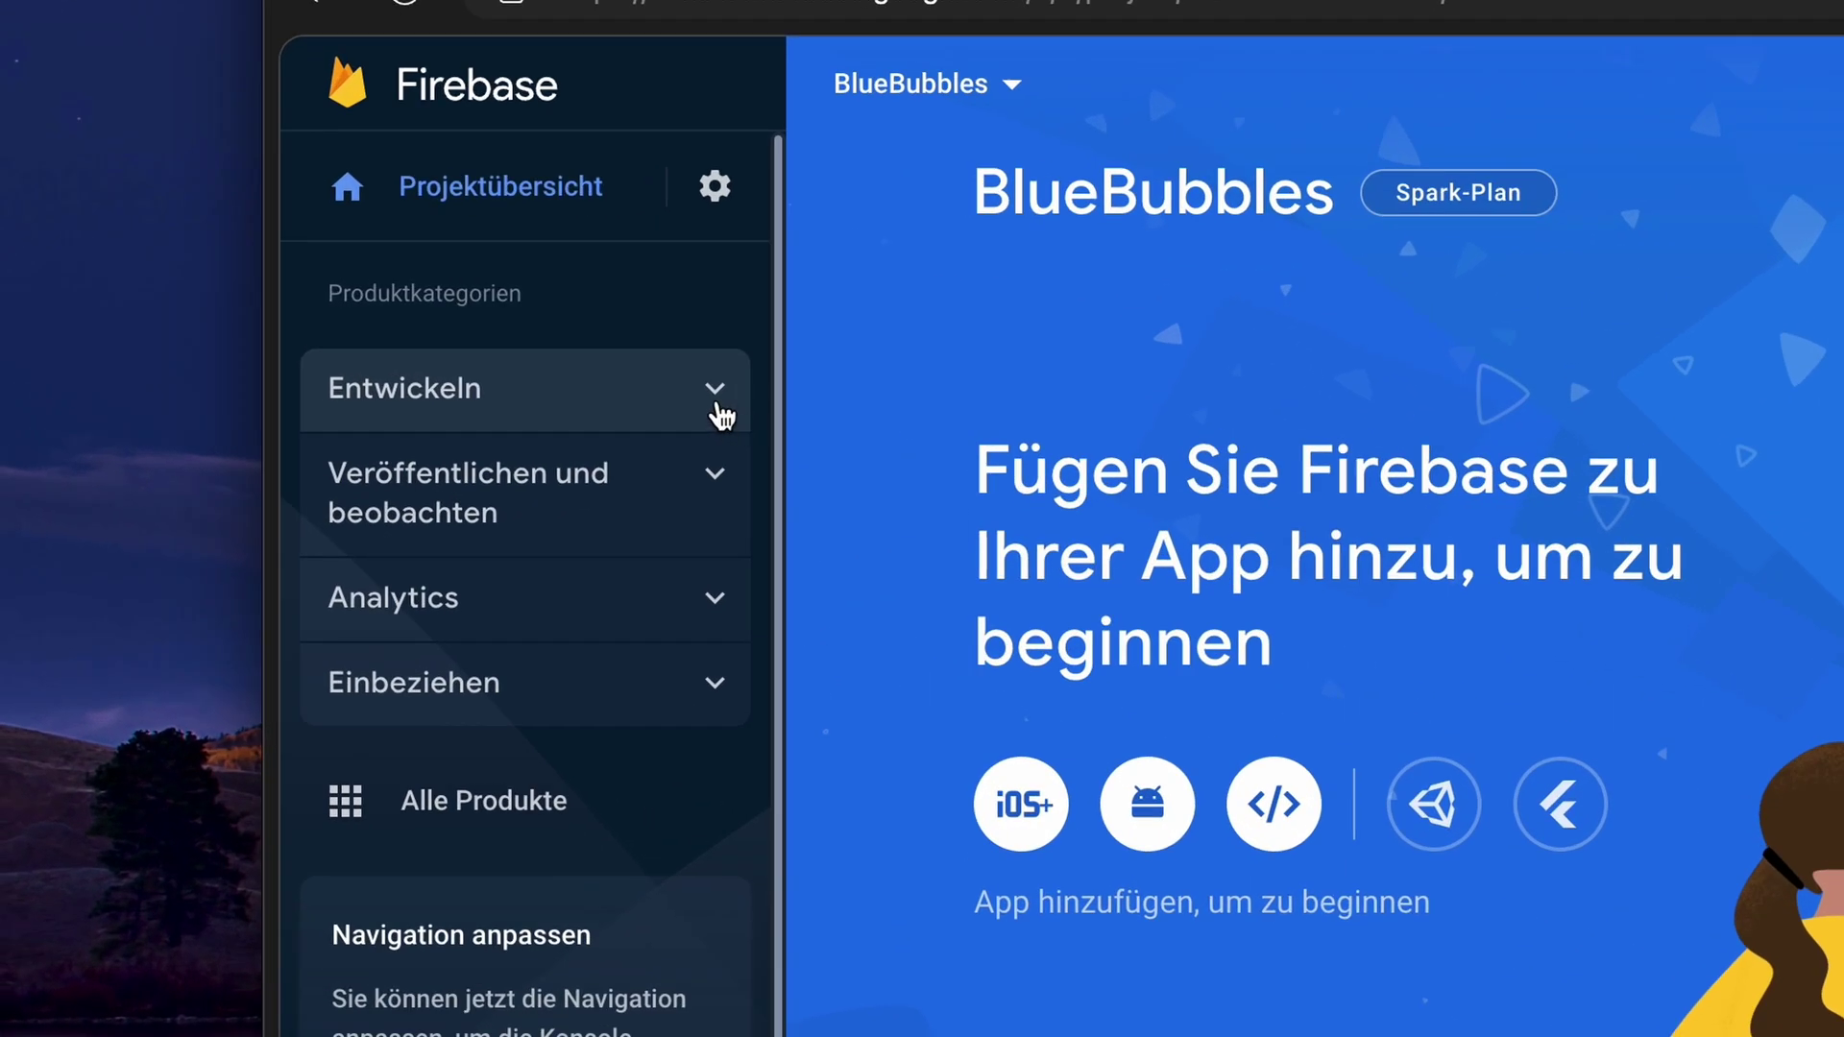
click(716, 408)
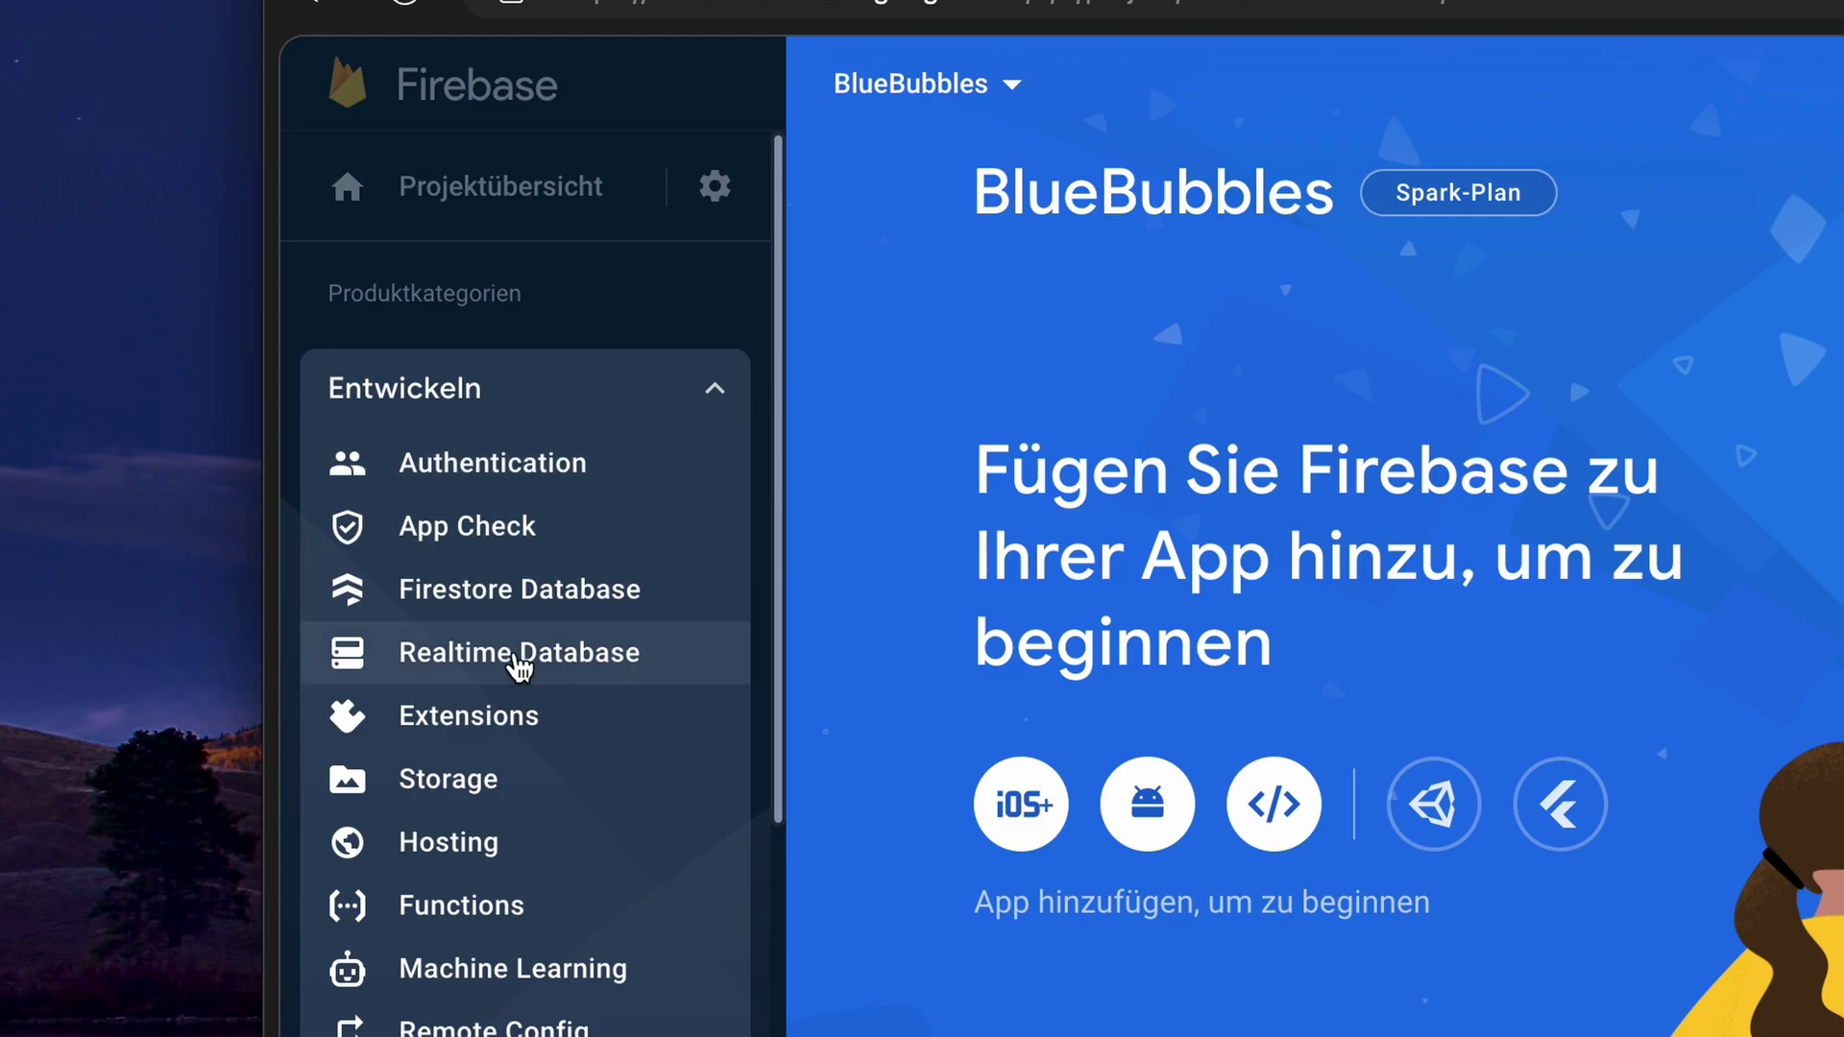
click(423, 664)
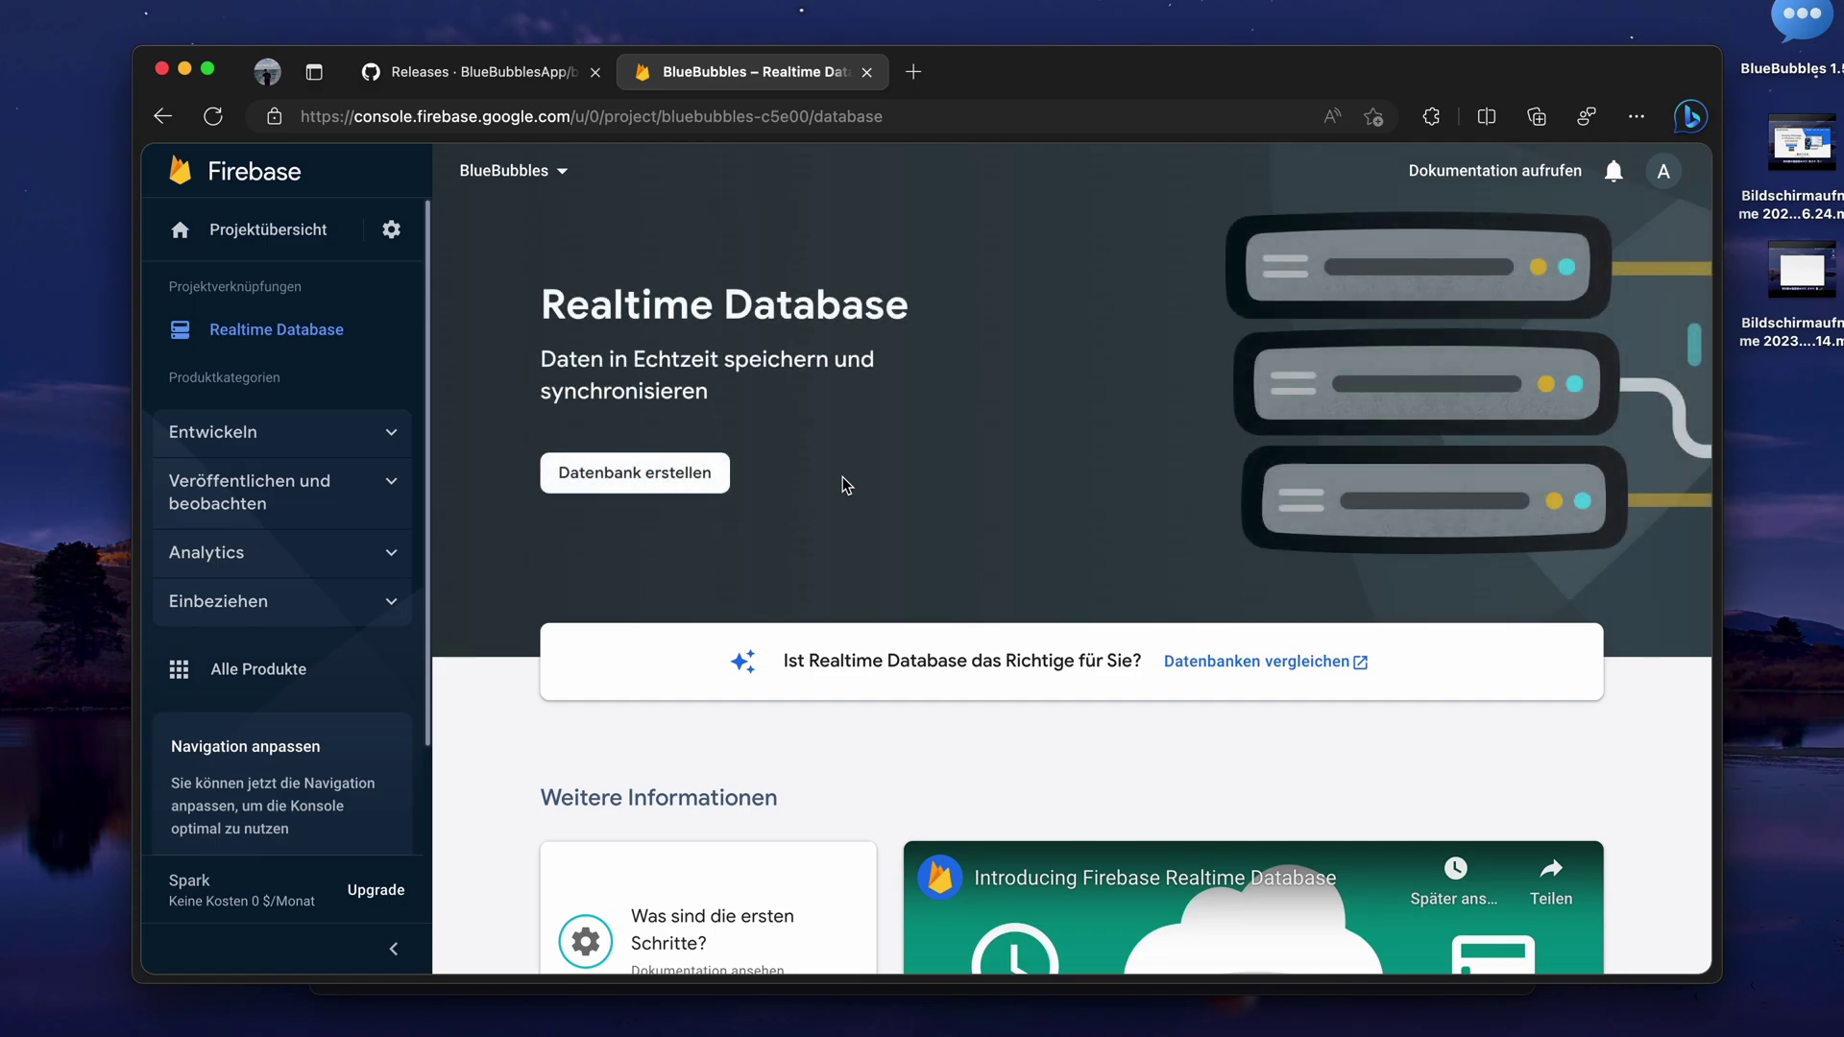
- Create a Realtime Database located in Belgien (europe-west1) with security rules starting in locked mode (Sperrmodus)
click(667, 466)
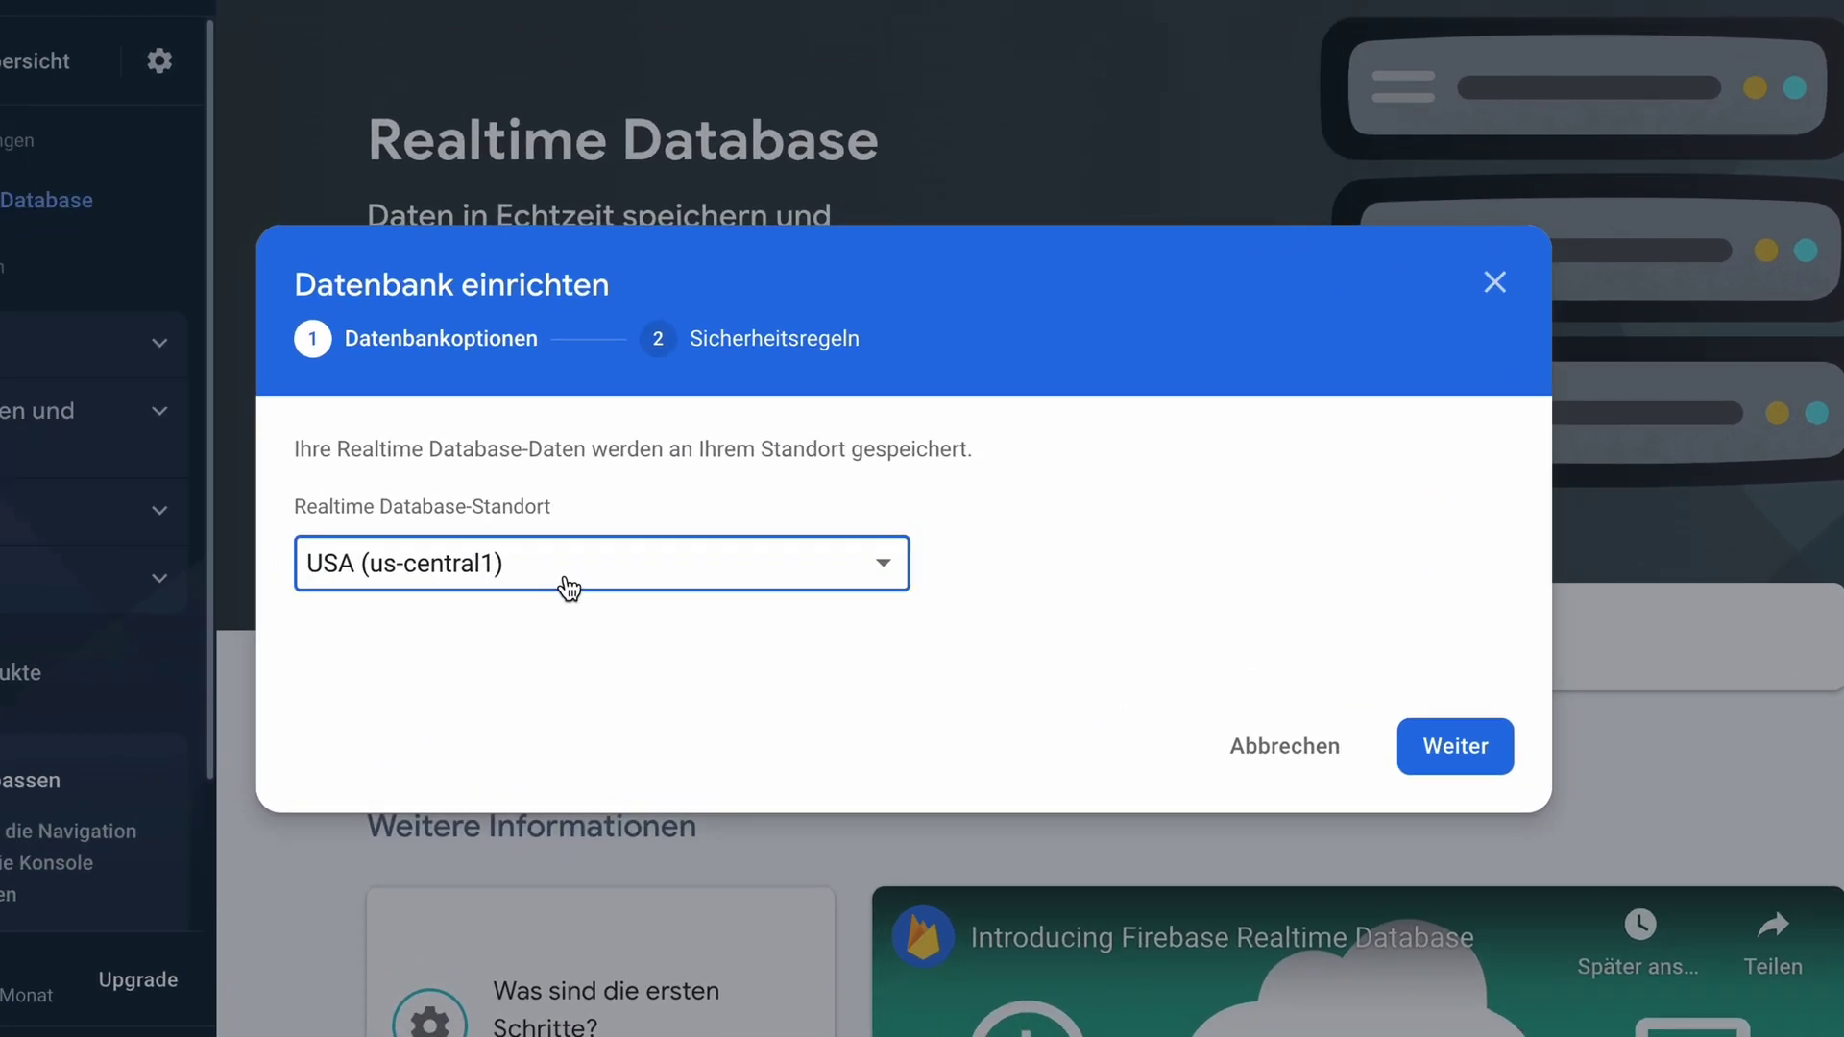
click(569, 587)
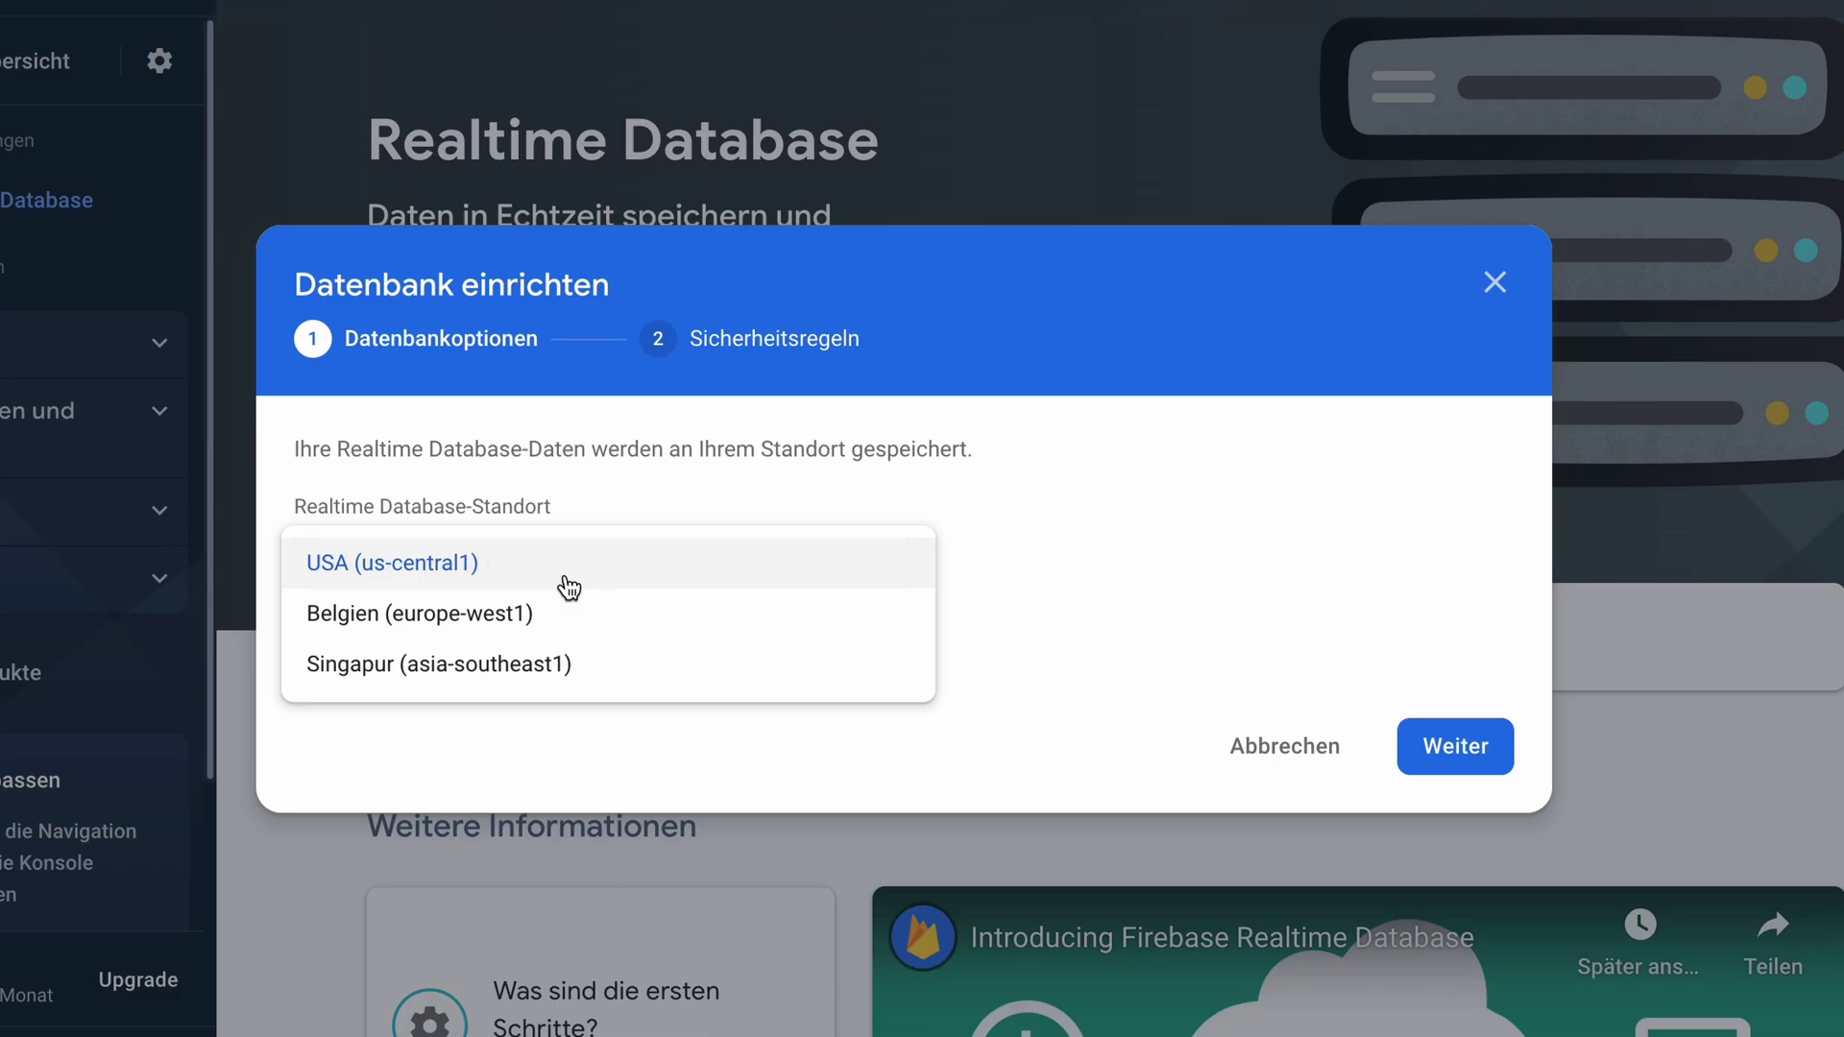
click(526, 626)
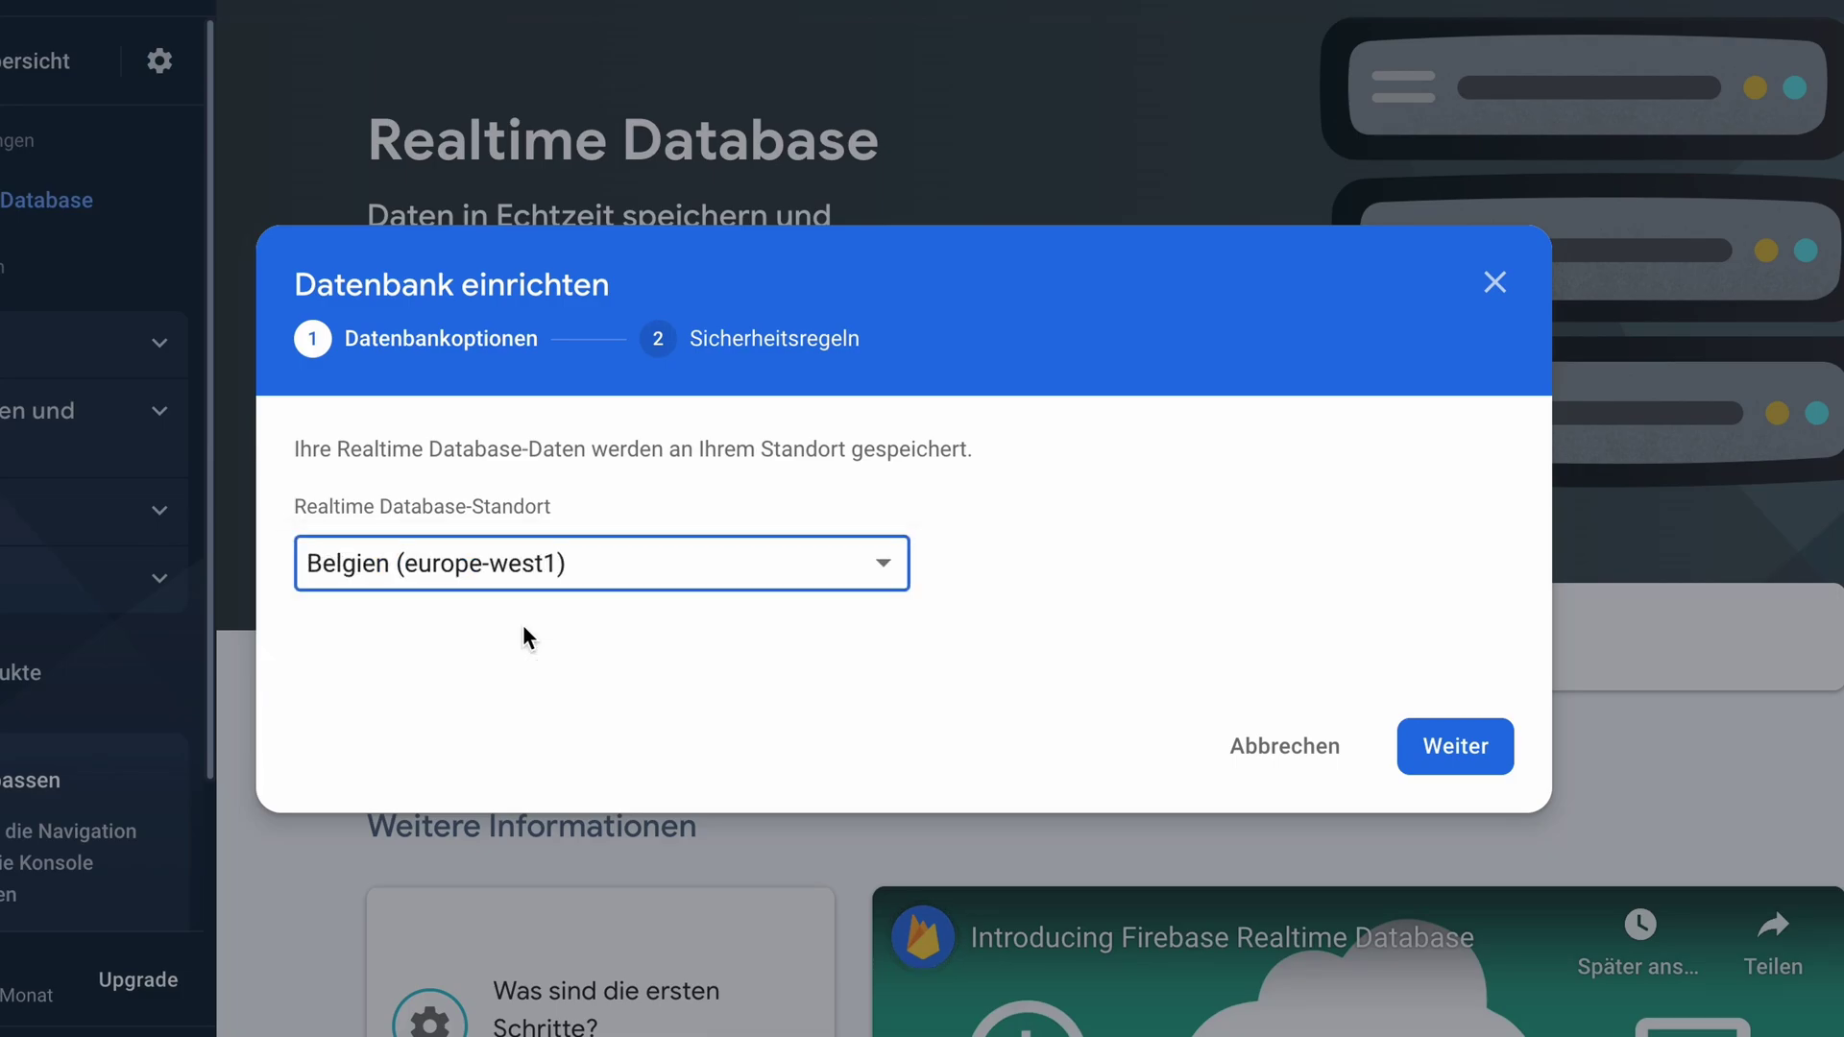
click(1441, 754)
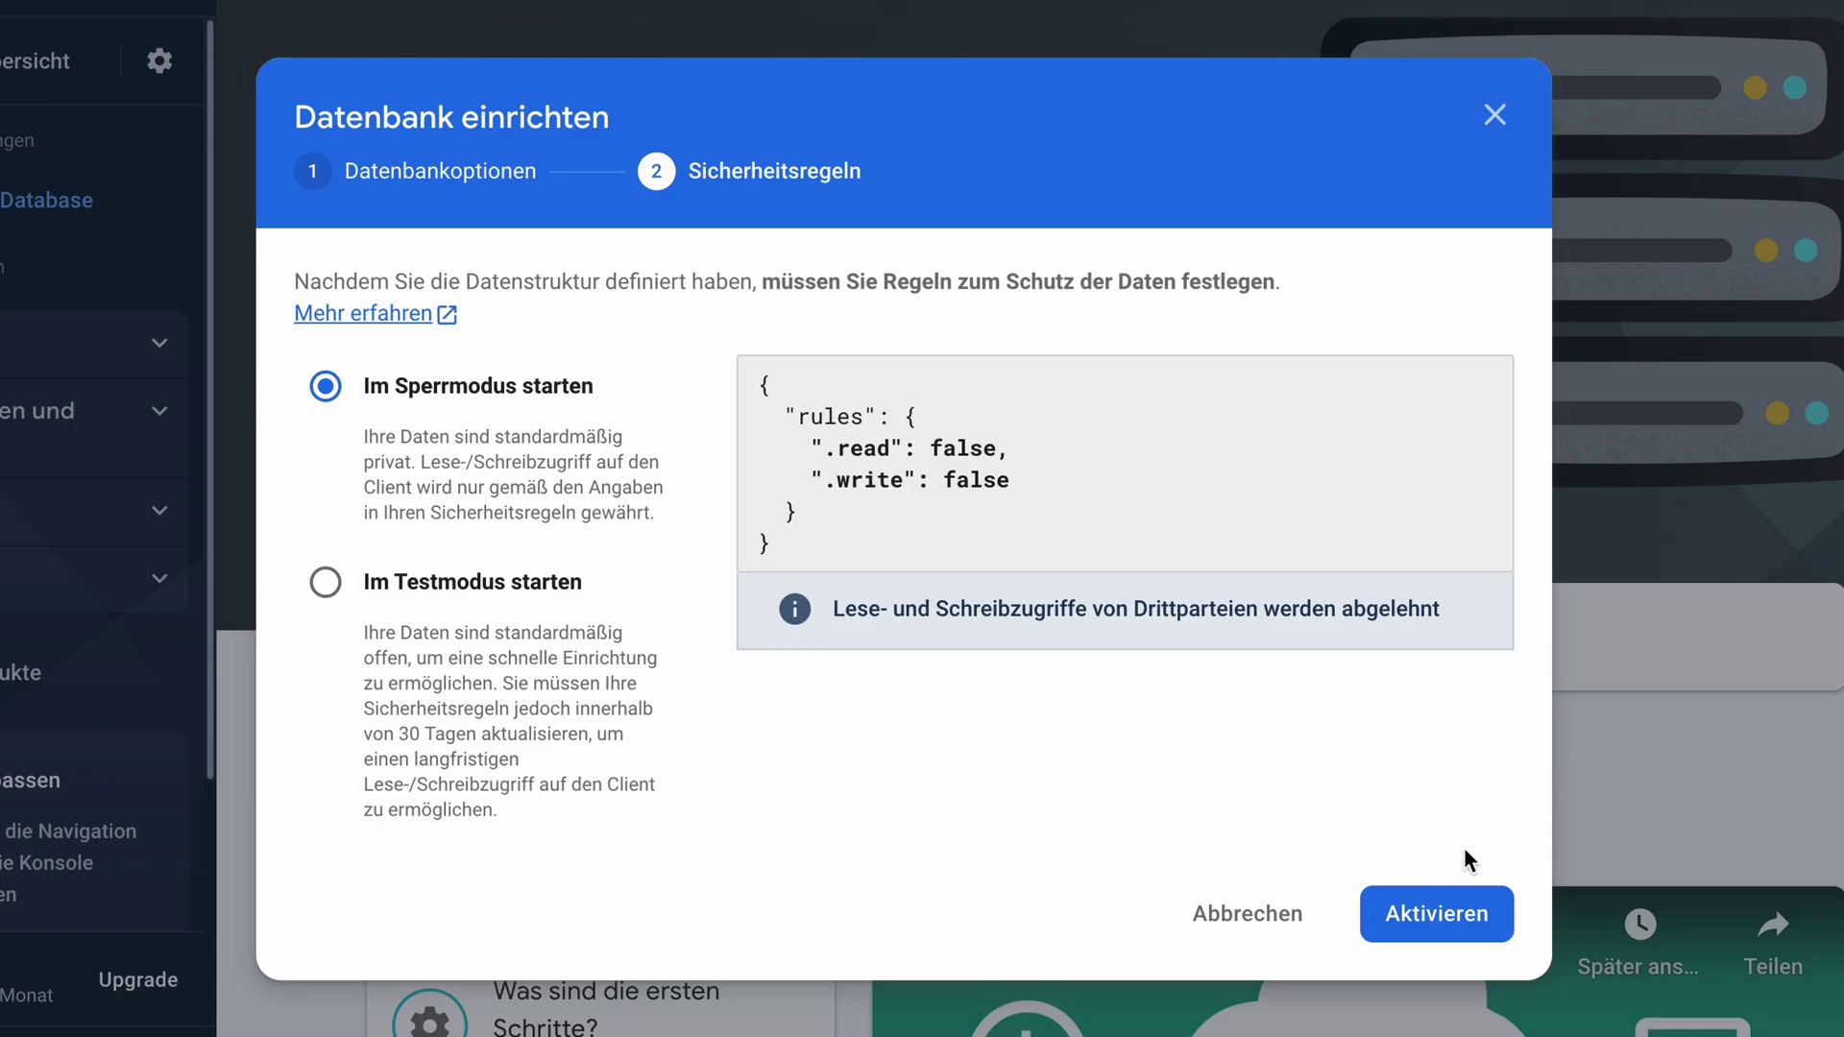
click(1481, 903)
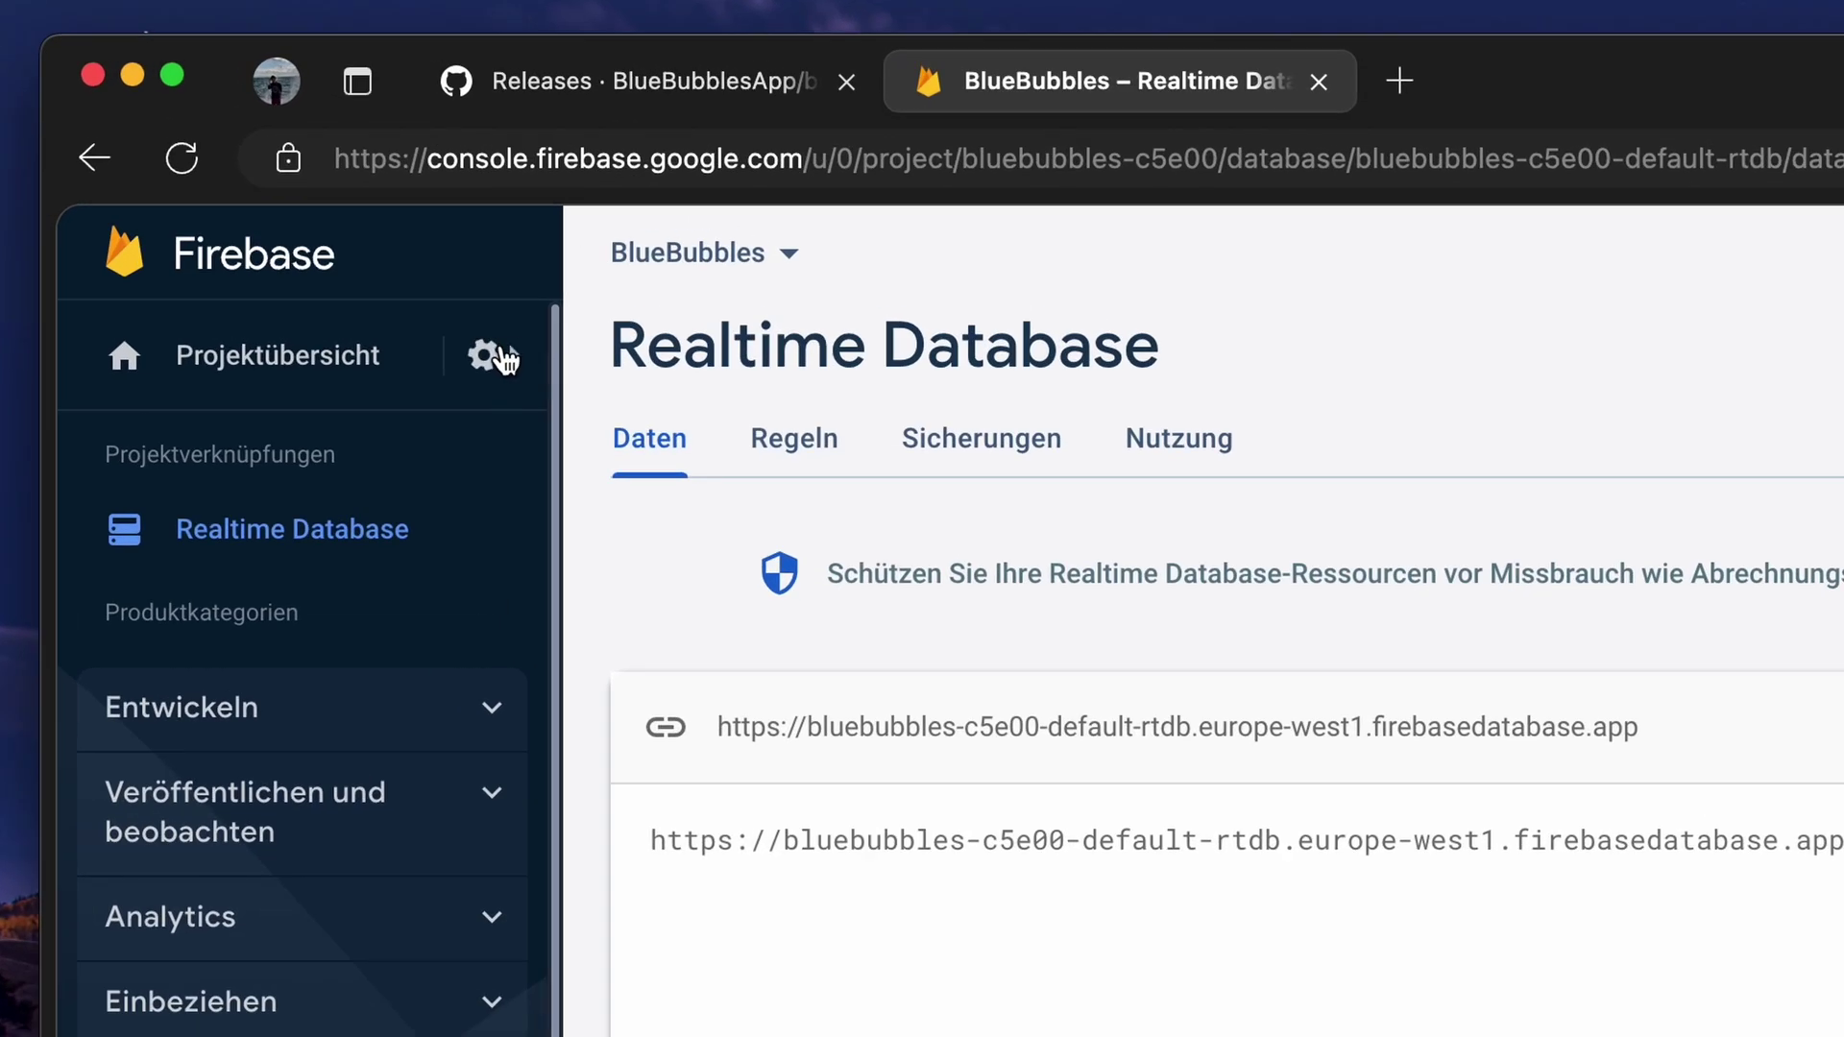
- Generate and download a new private key for the Firebase Admin SDK from the project's service accounts (Dienstkonten)
click(391, 228)
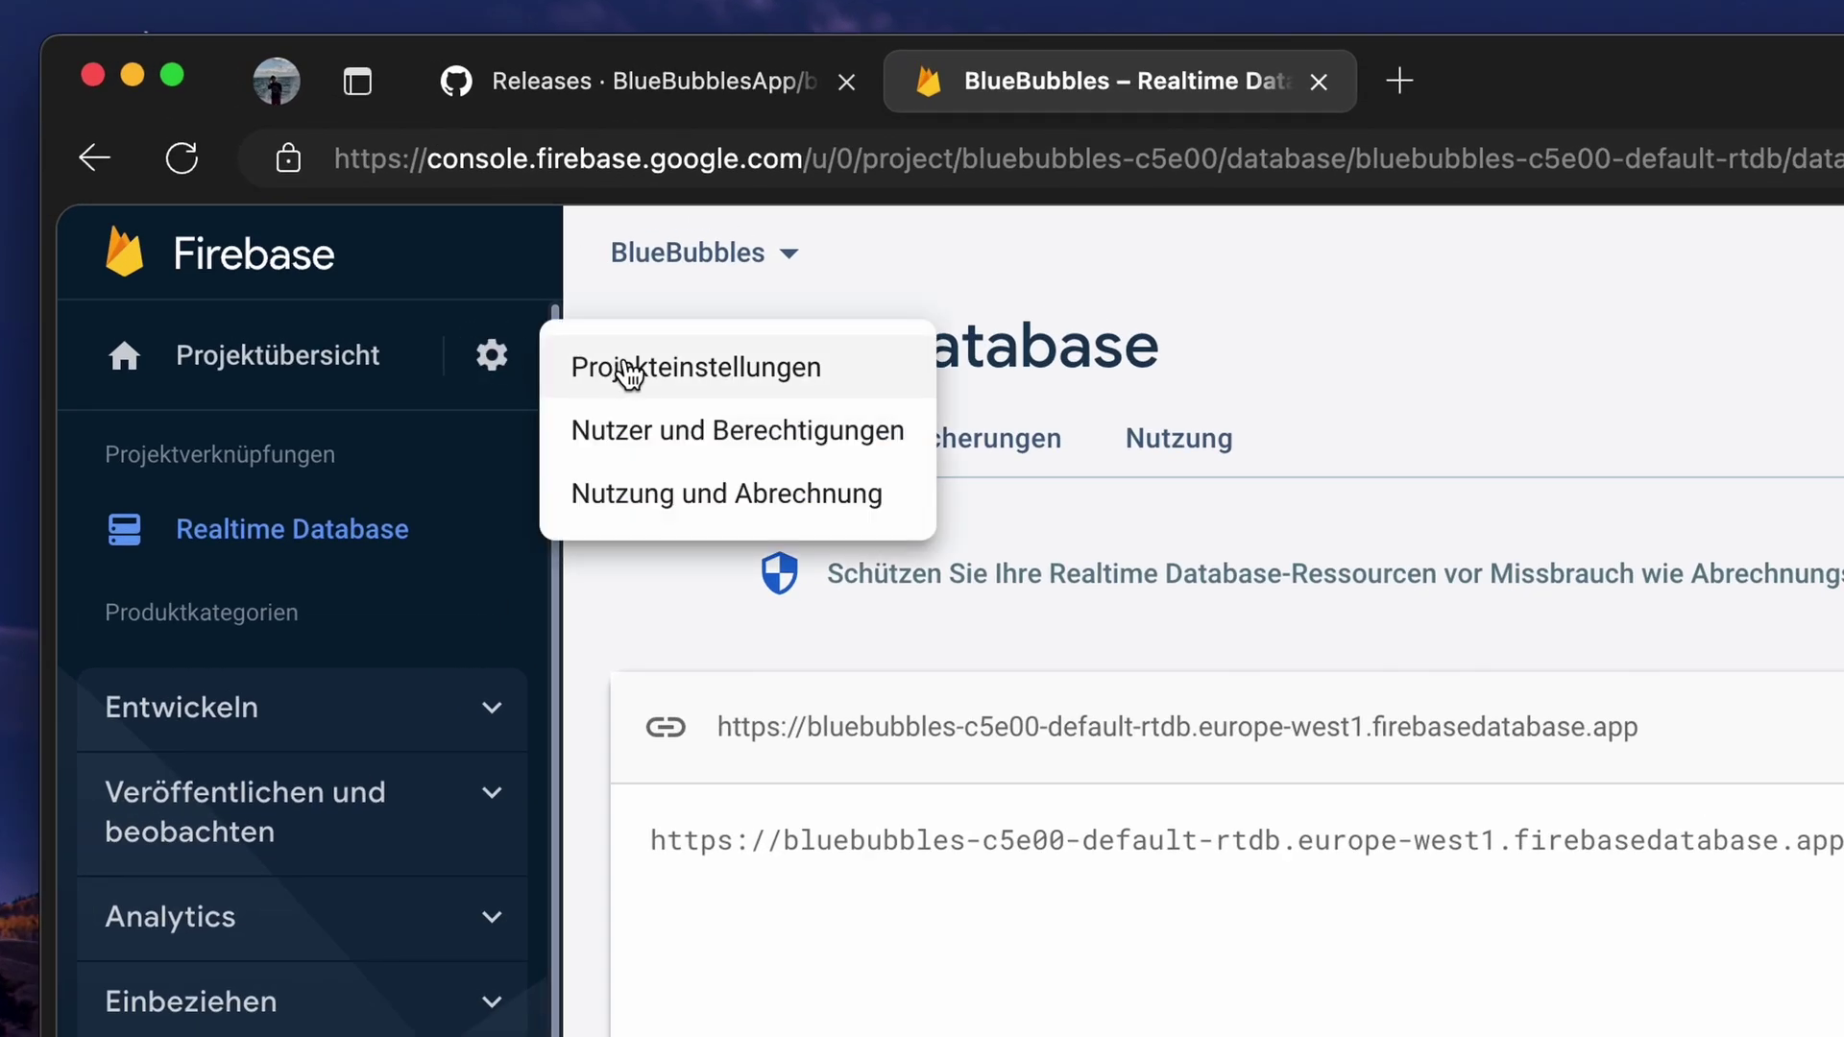
click(659, 375)
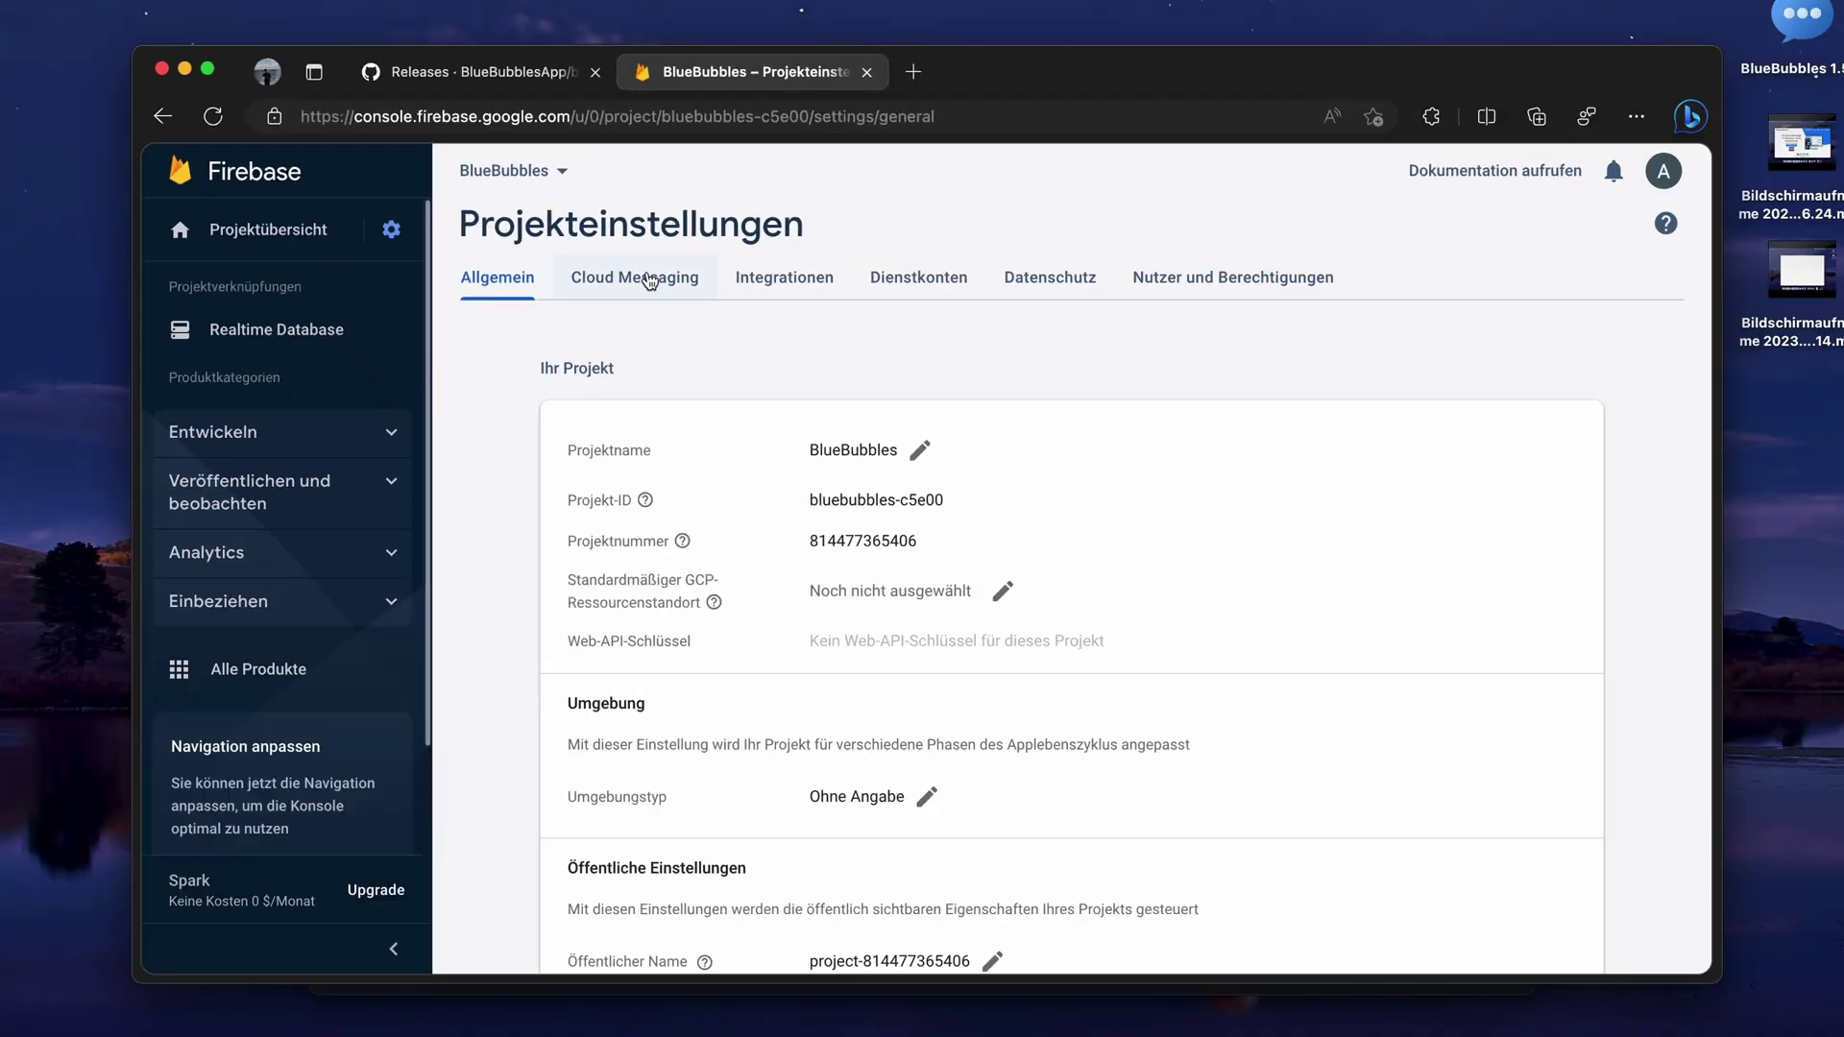
click(928, 285)
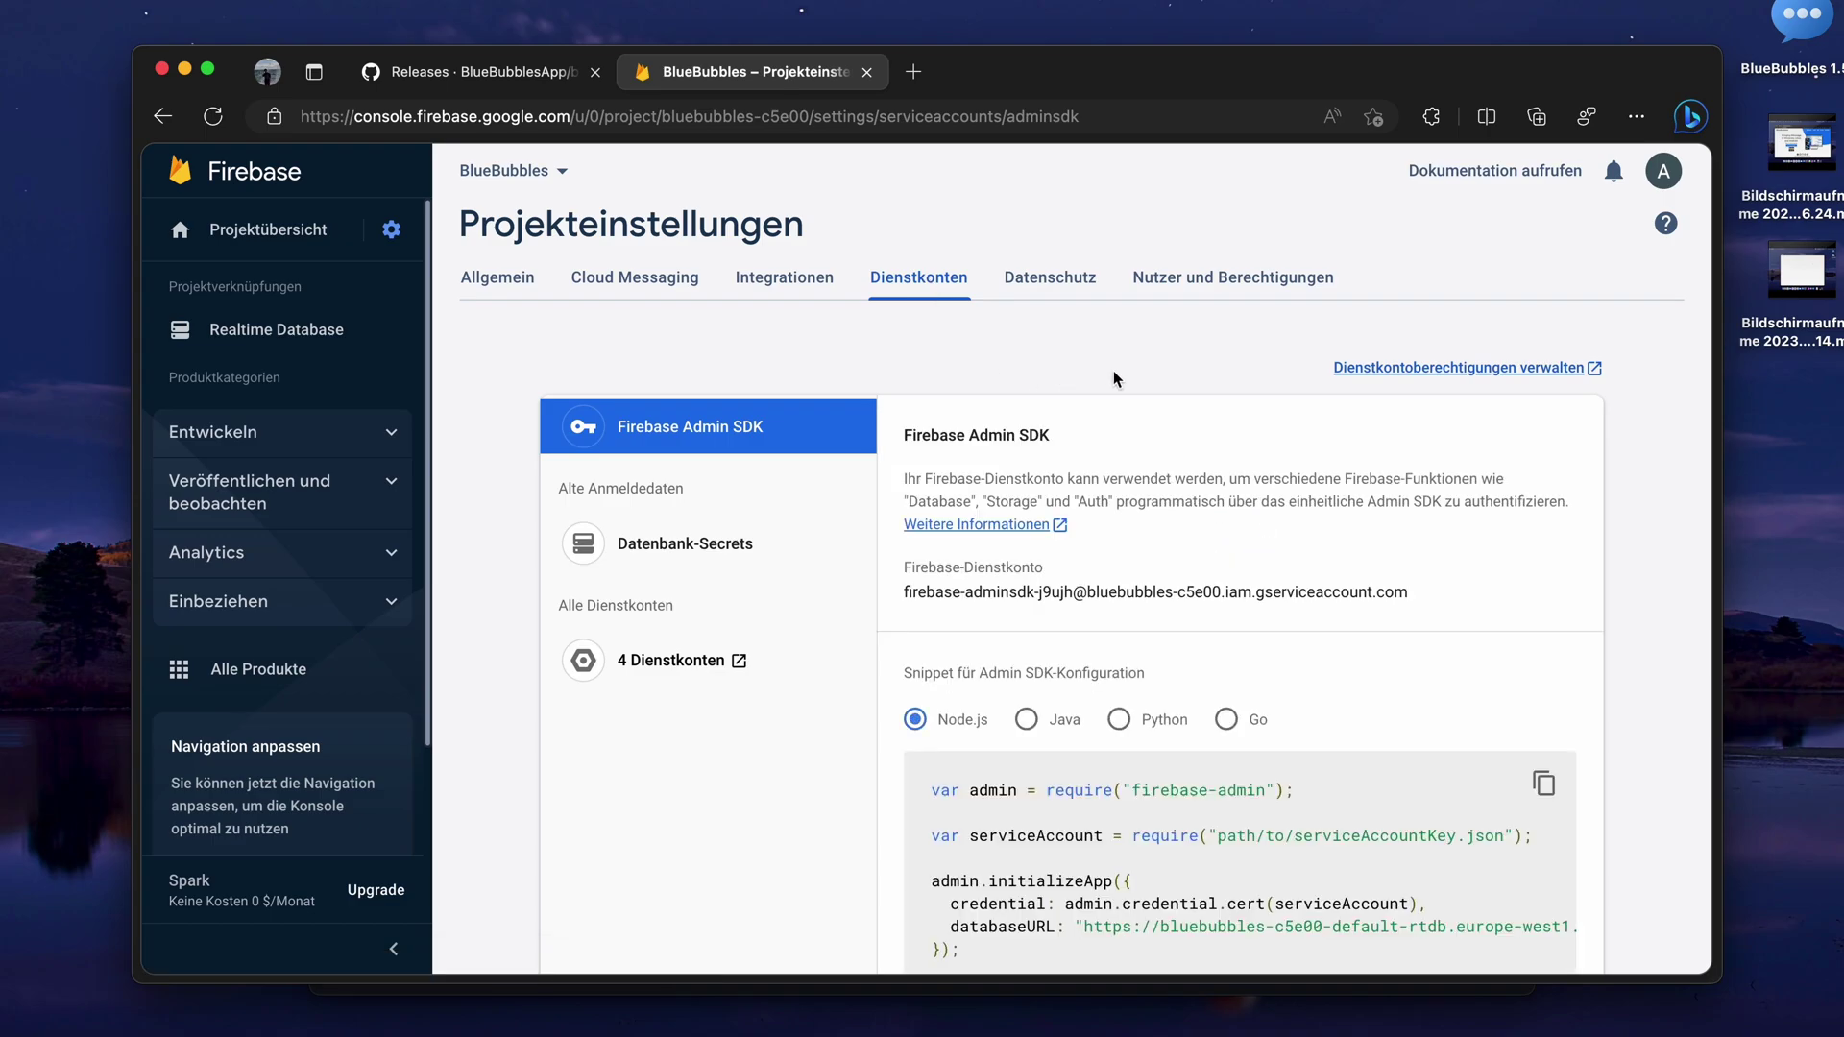
scroll(1114, 376, down, 3)
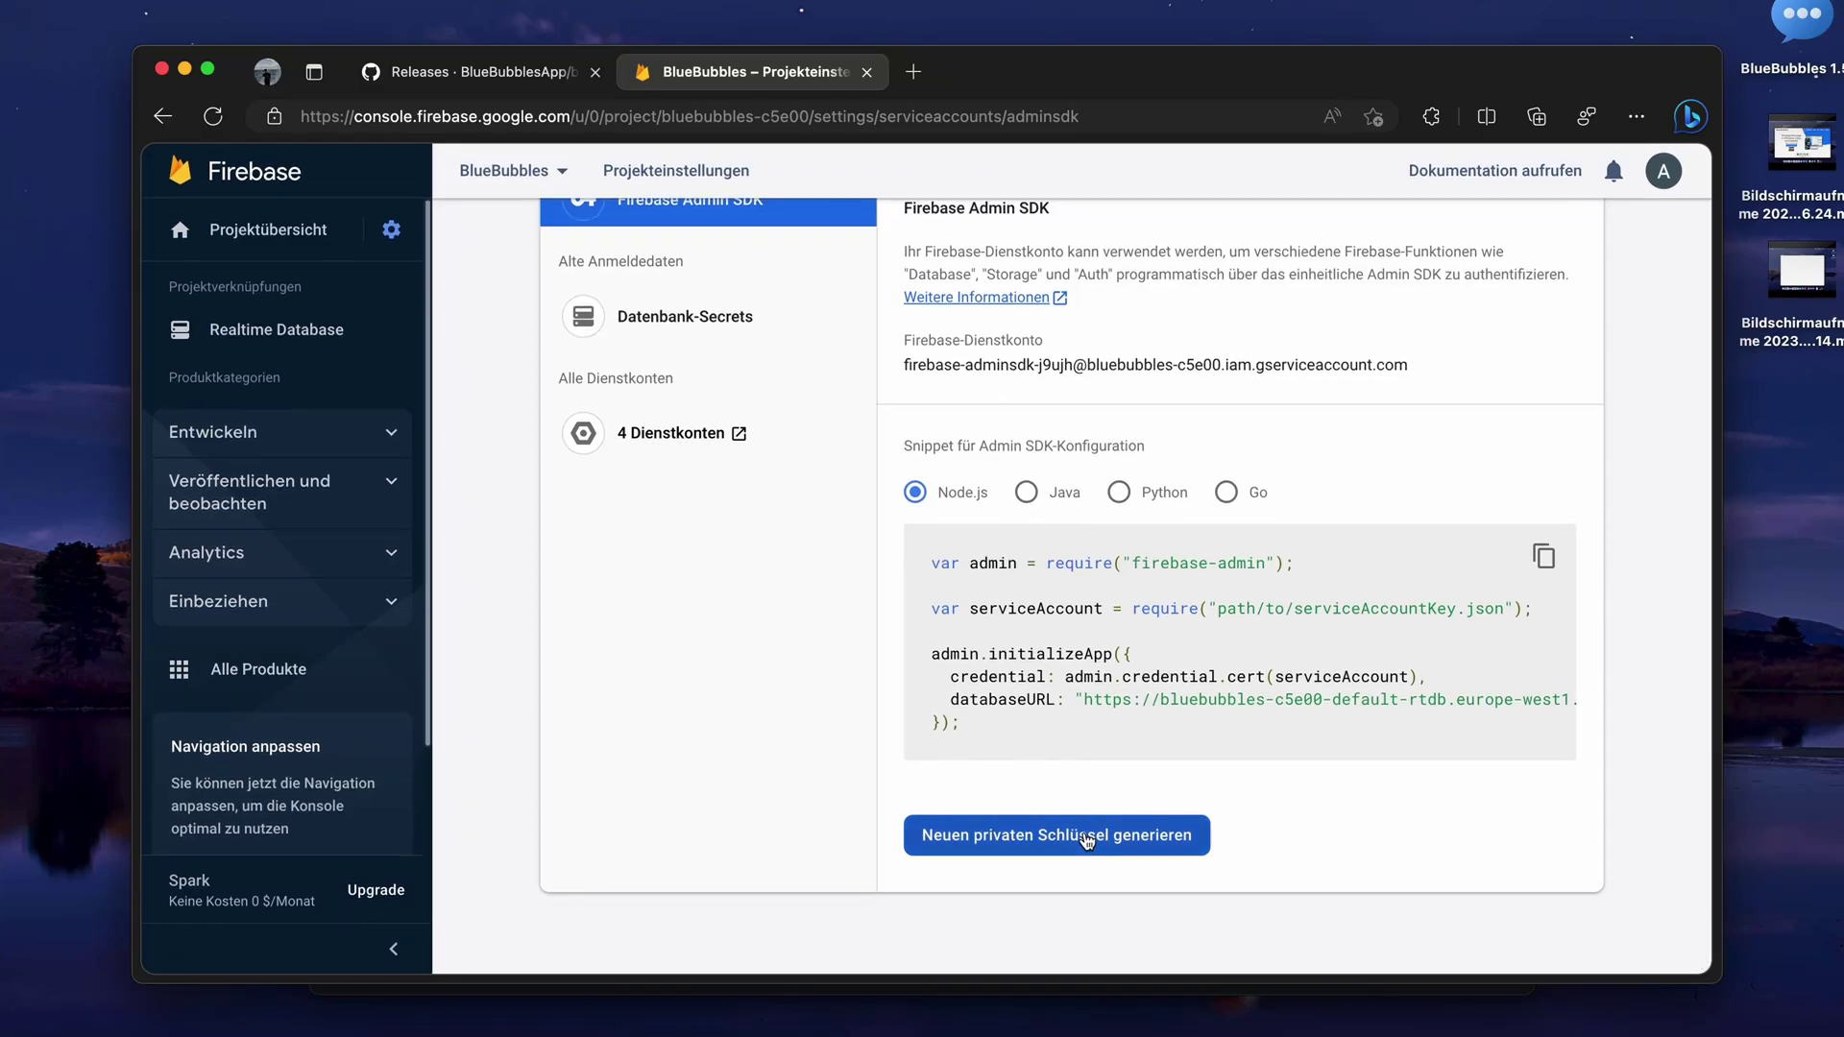
click(1086, 841)
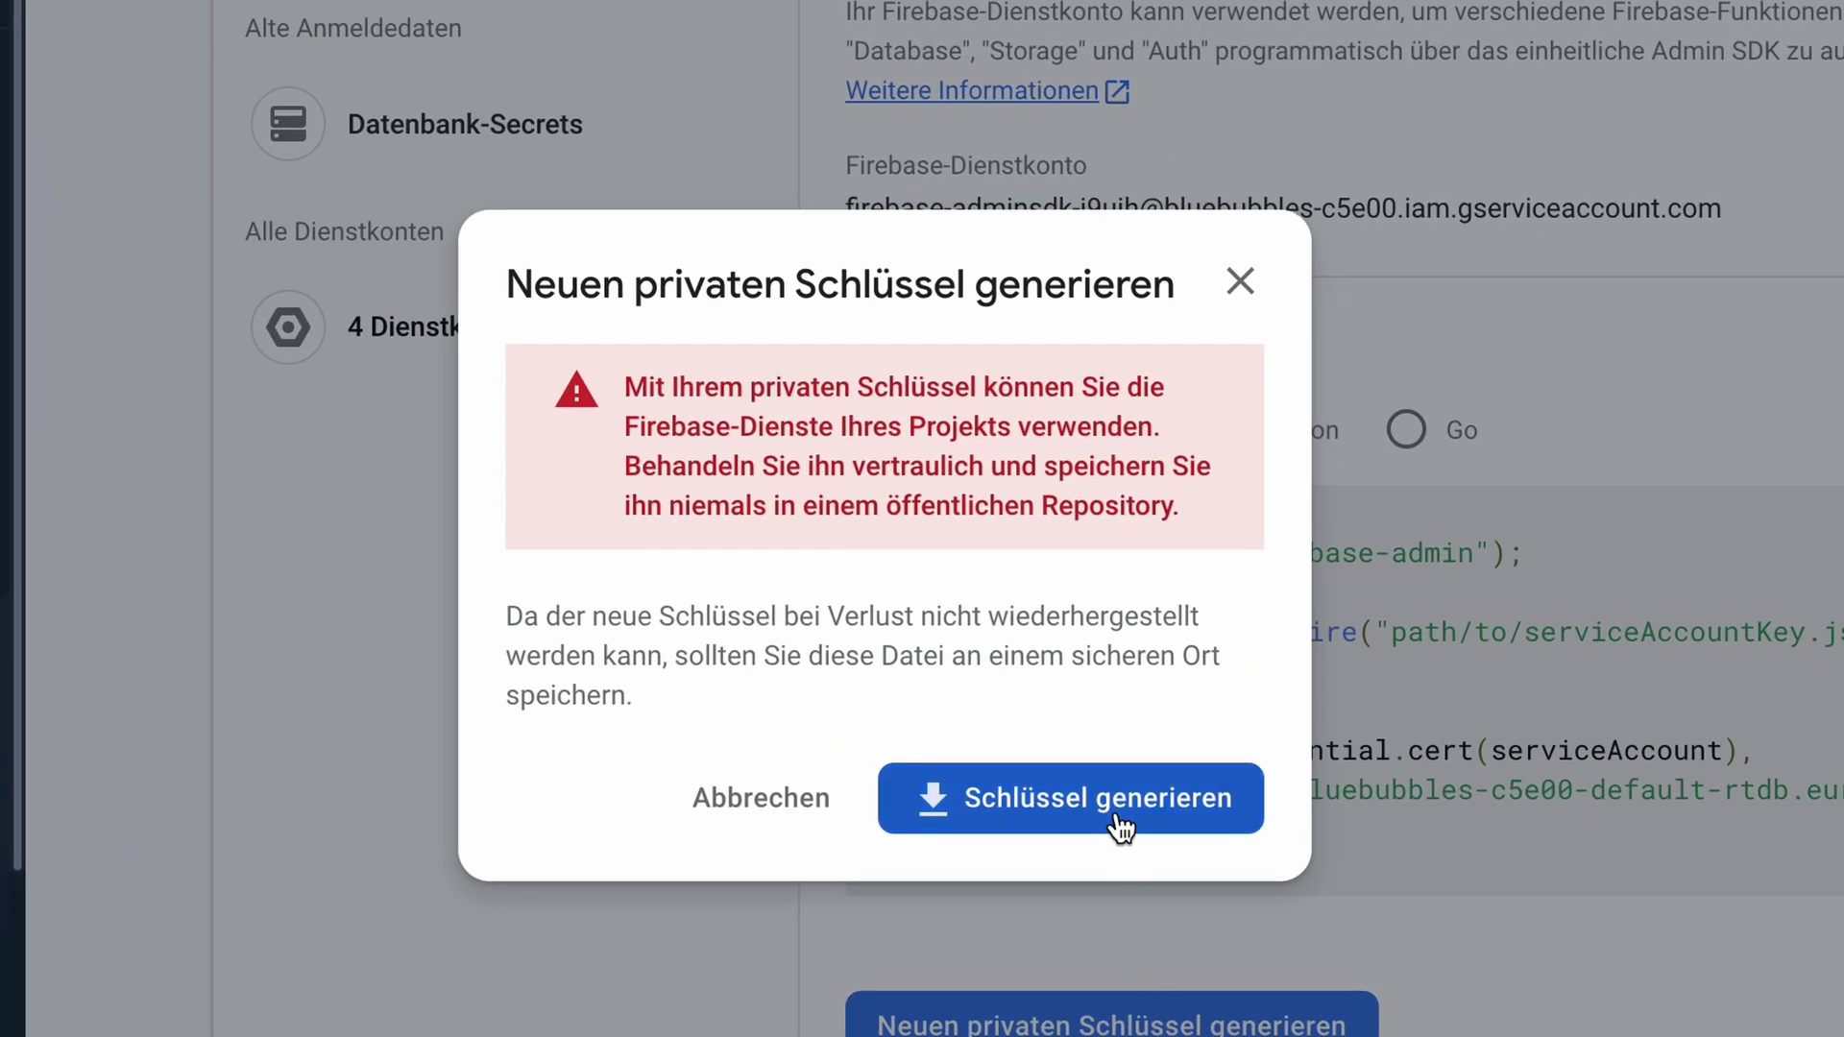
click(1117, 816)
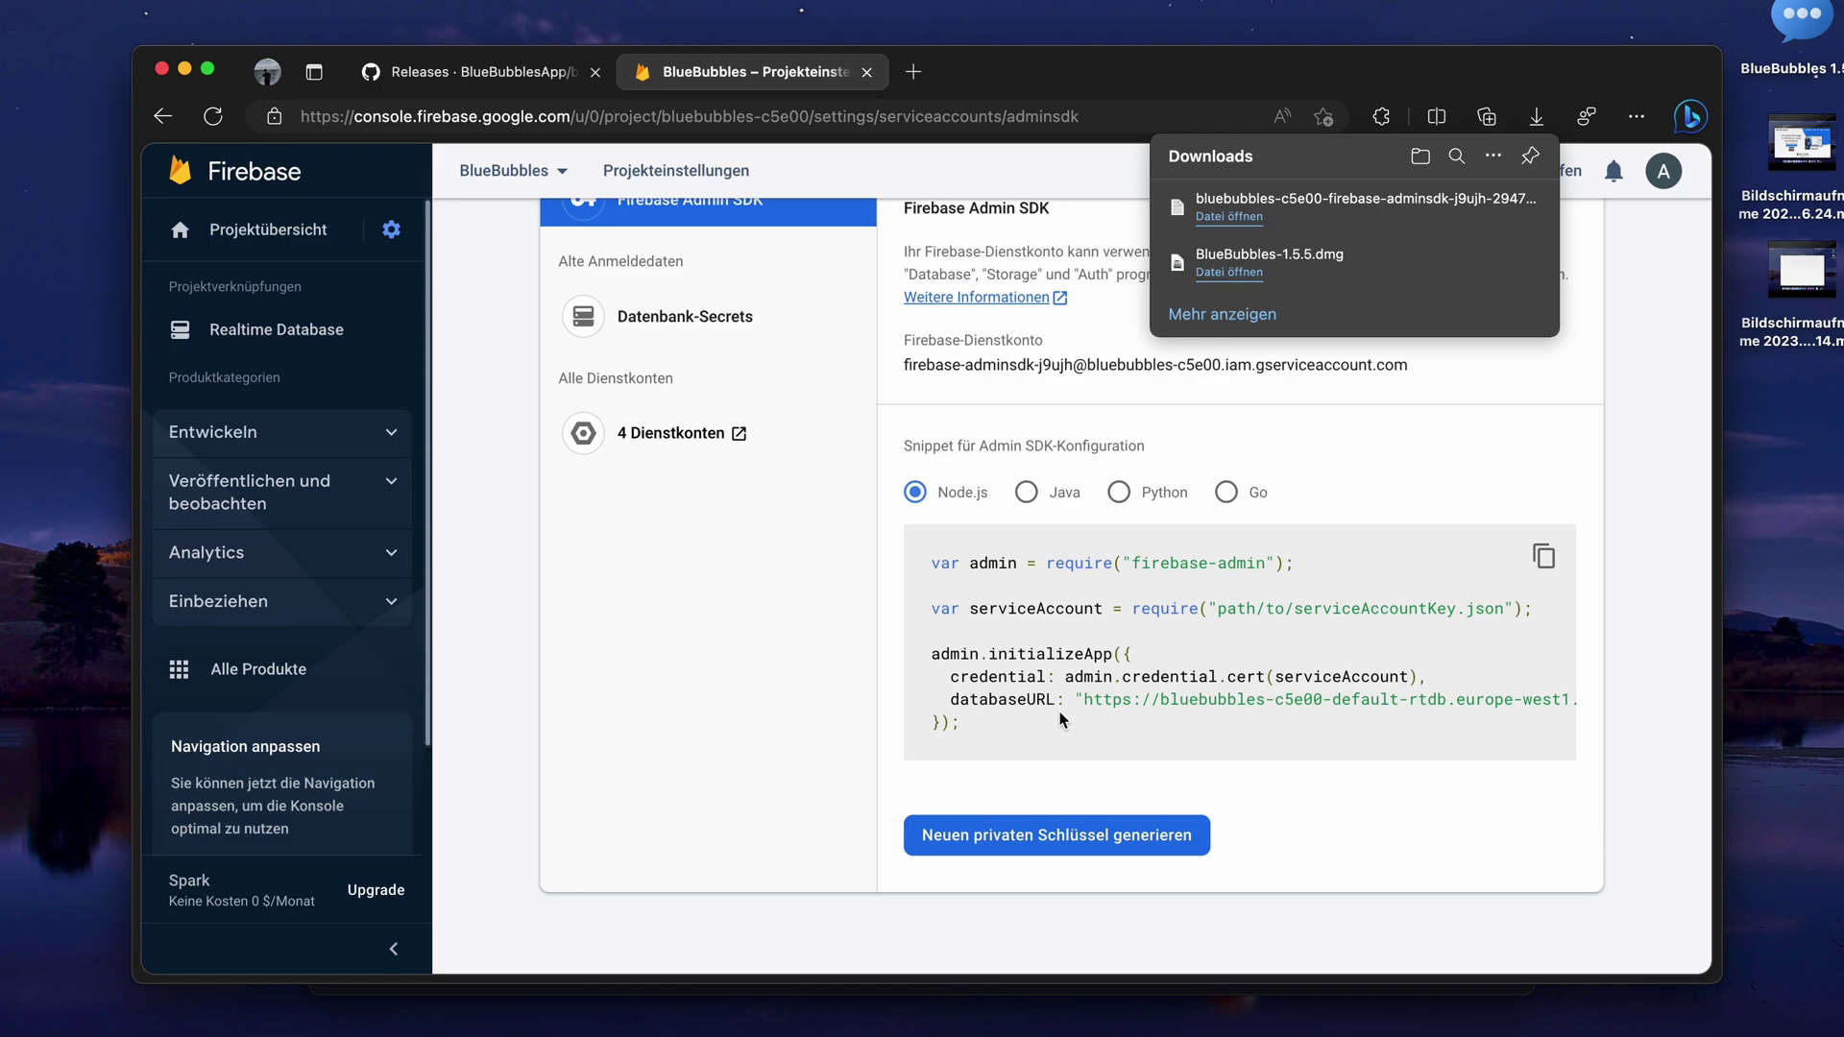
- Start adding an Android app to the BlueBubbles project from its general project settings
scroll(877, 655, up, 4)
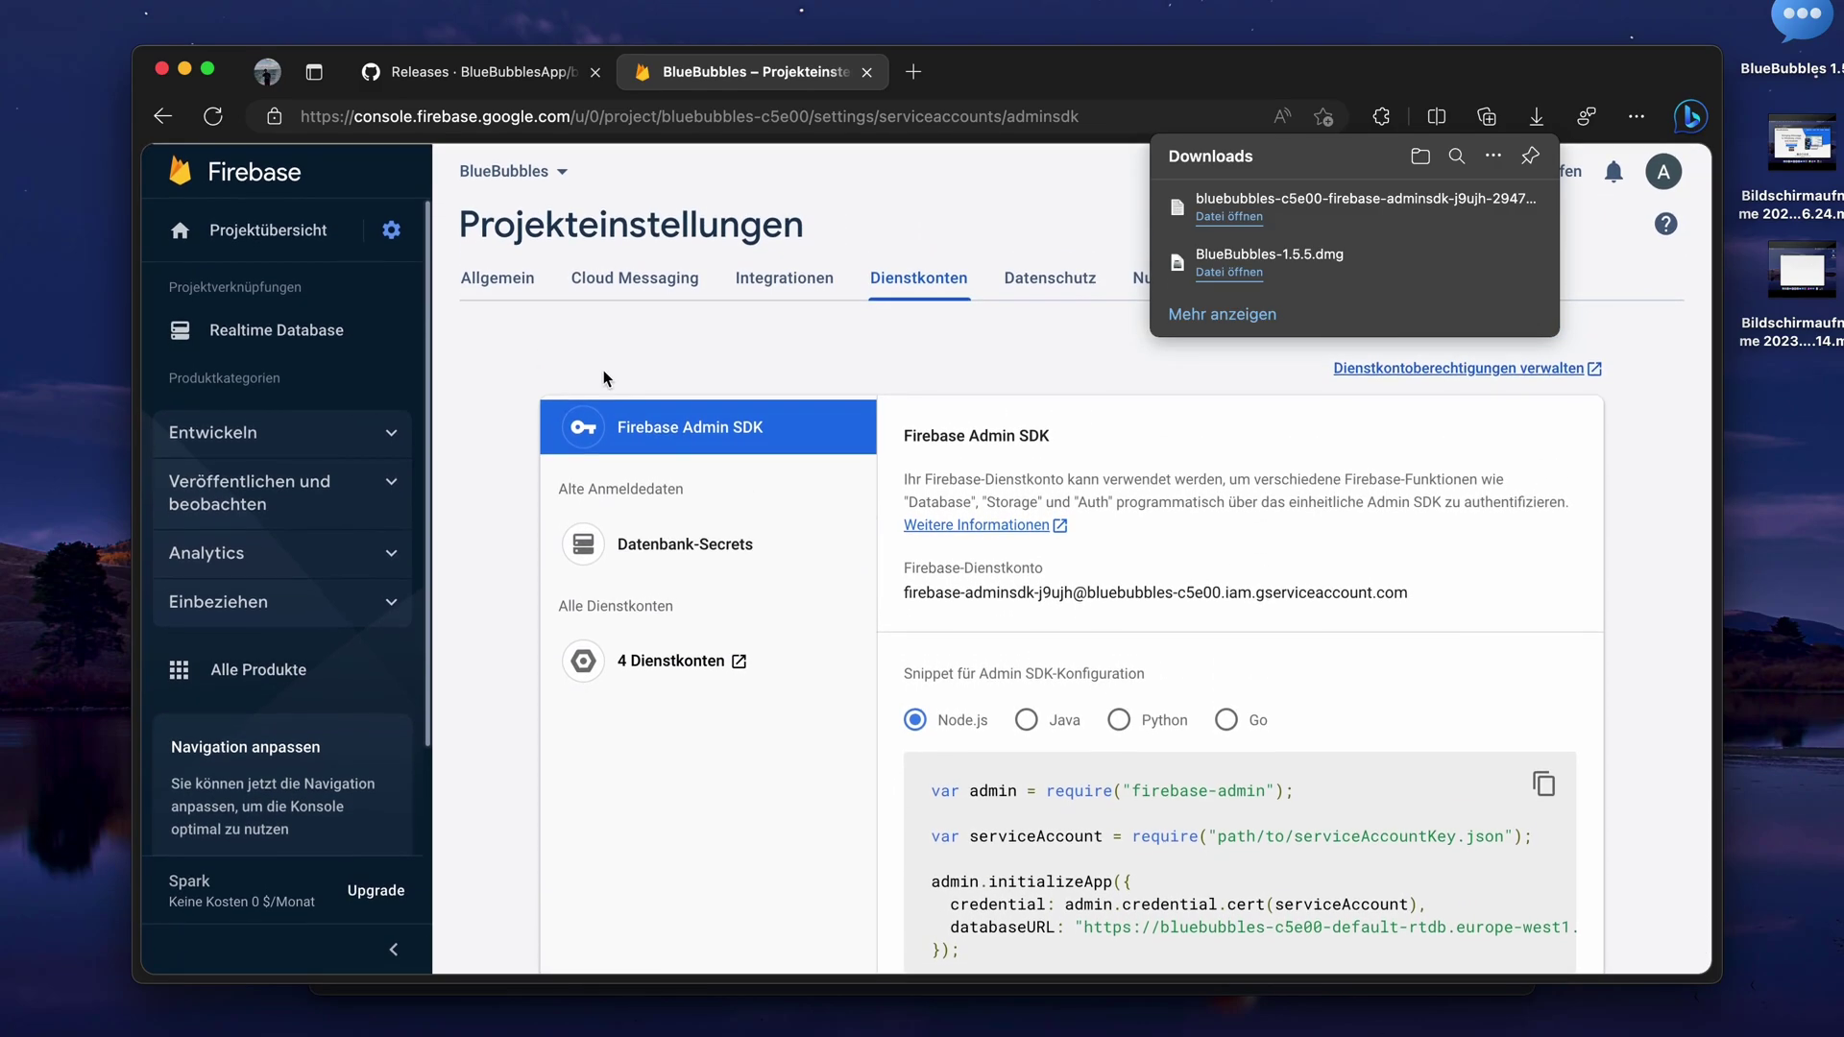
click(511, 349)
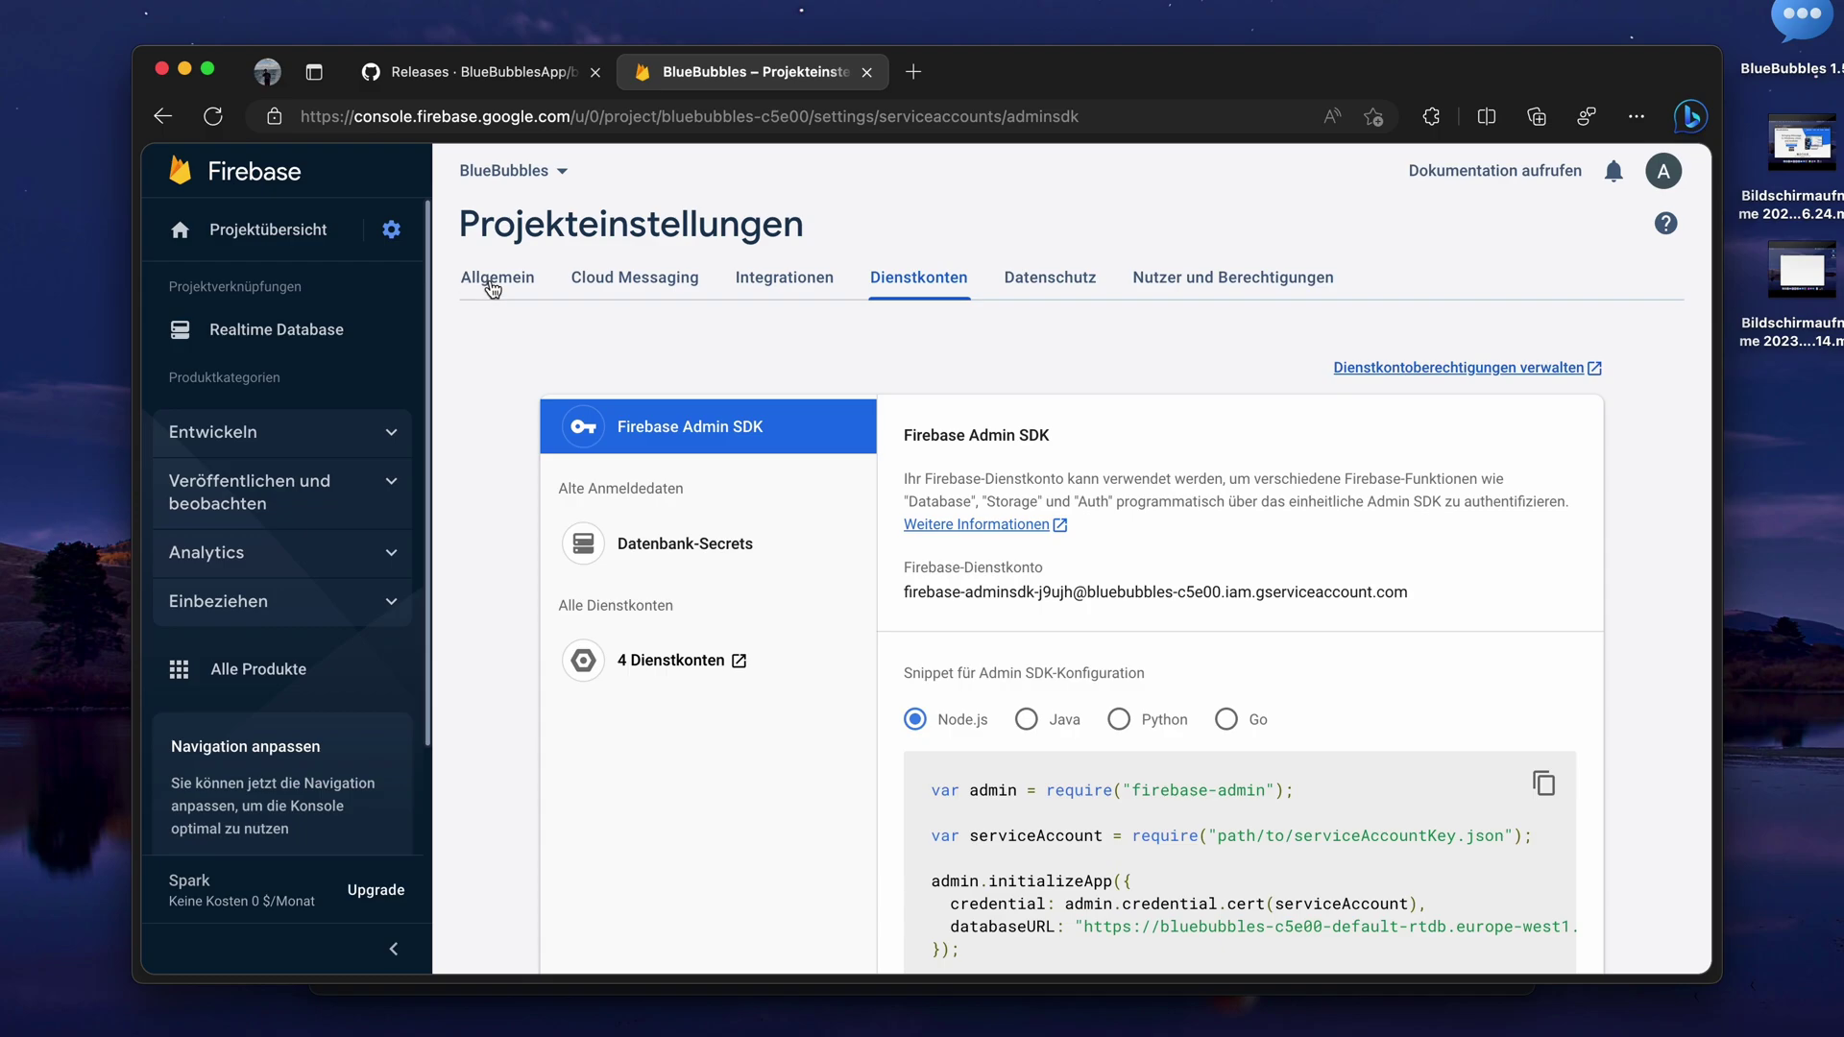
click(492, 288)
scroll(561, 465, down, 2)
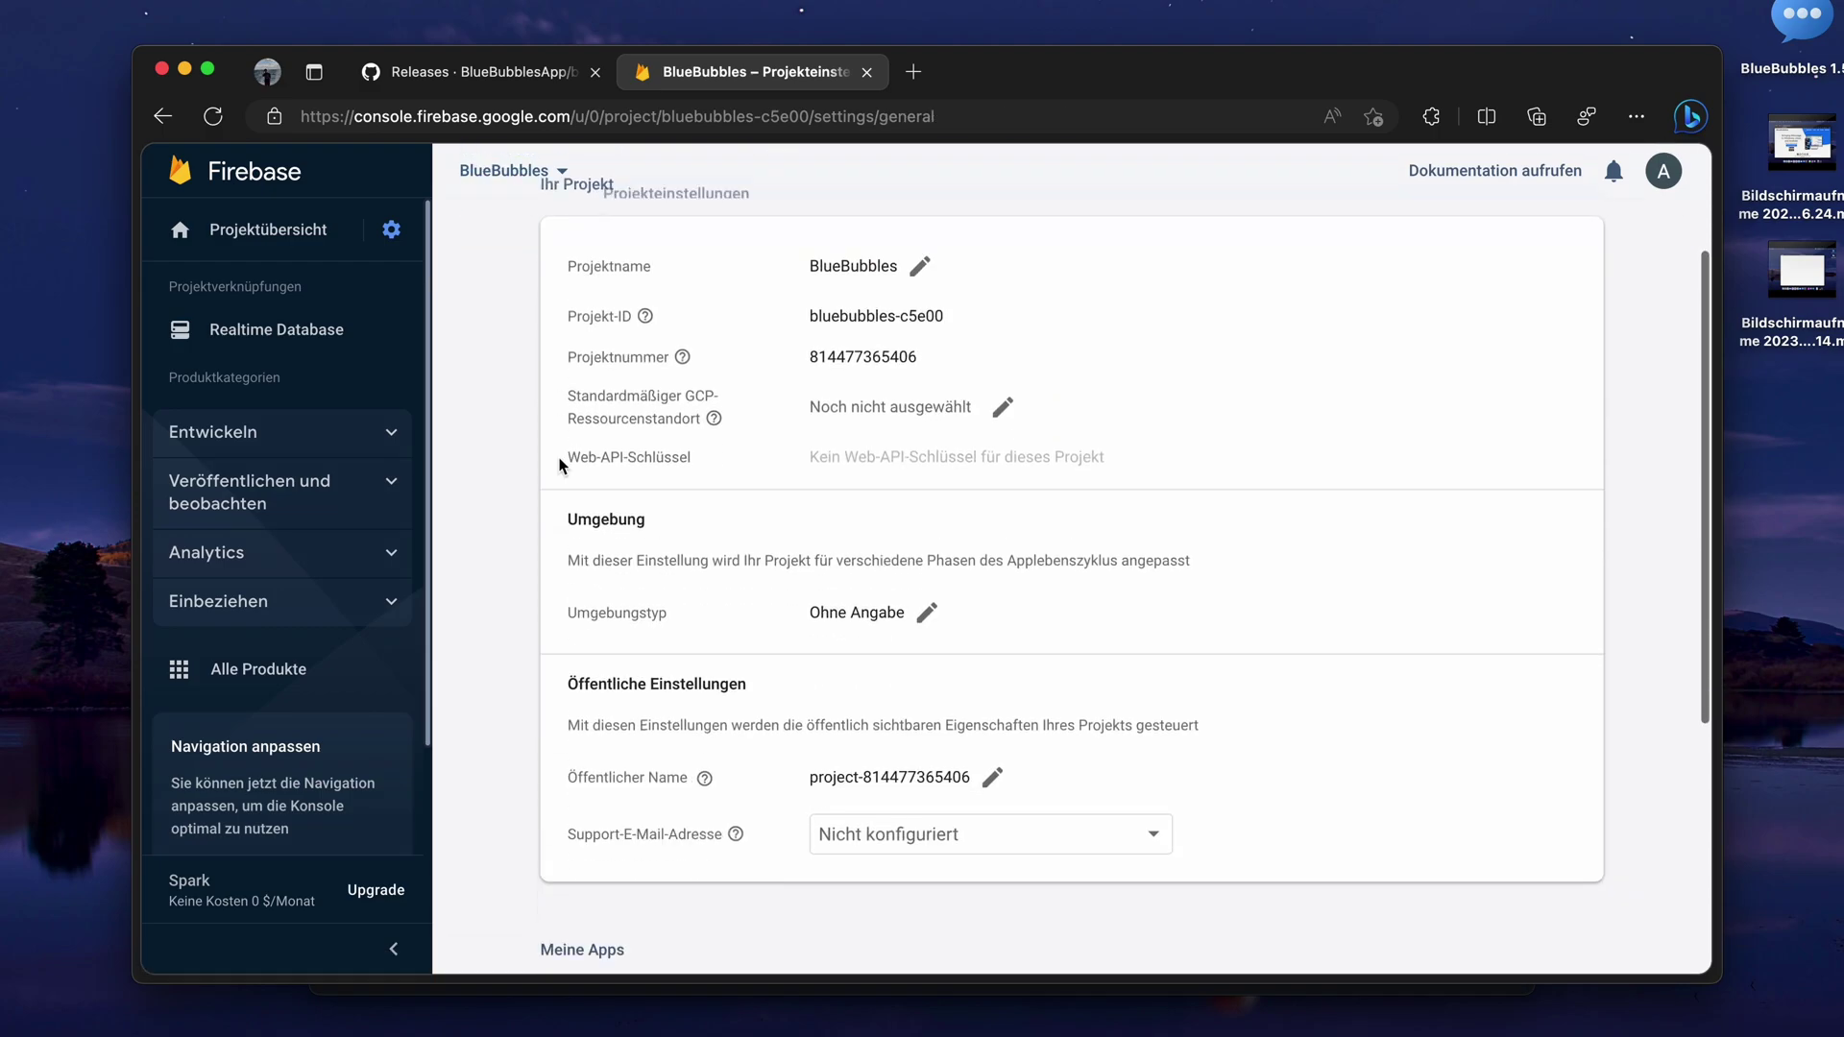
scroll(562, 500, down, 7)
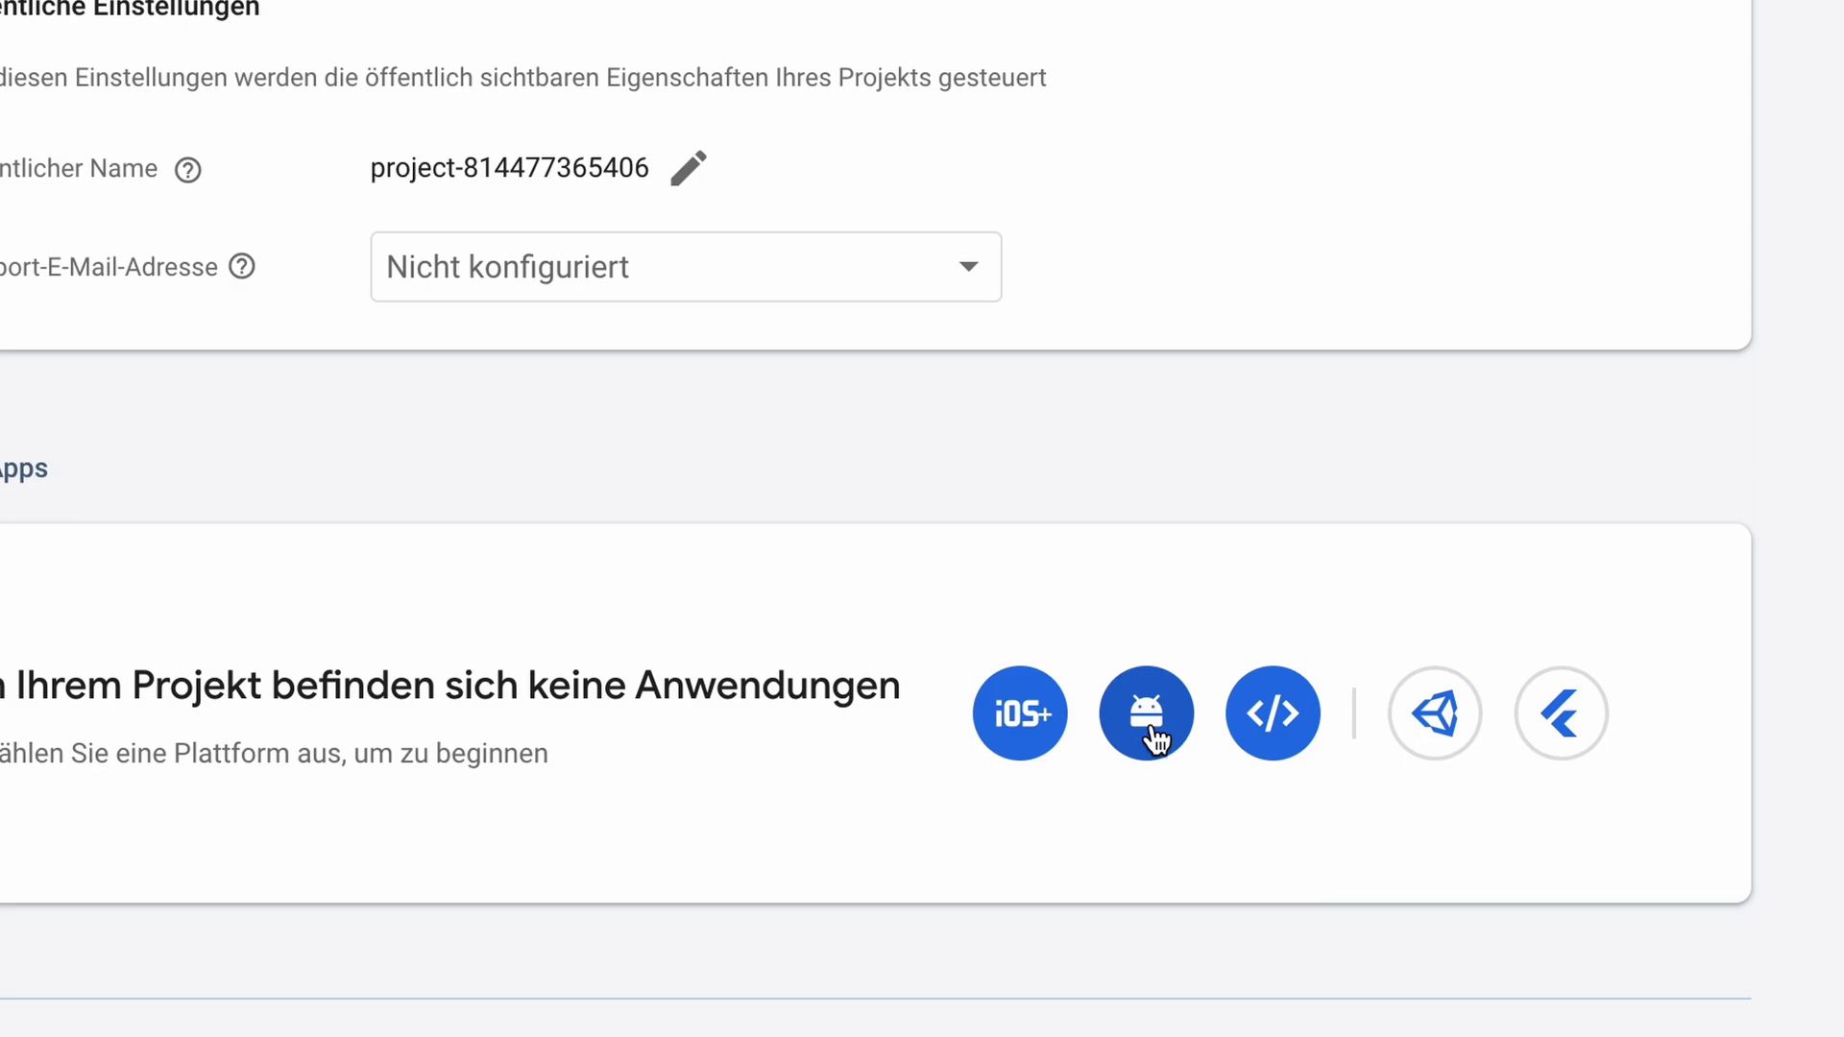
click(1150, 731)
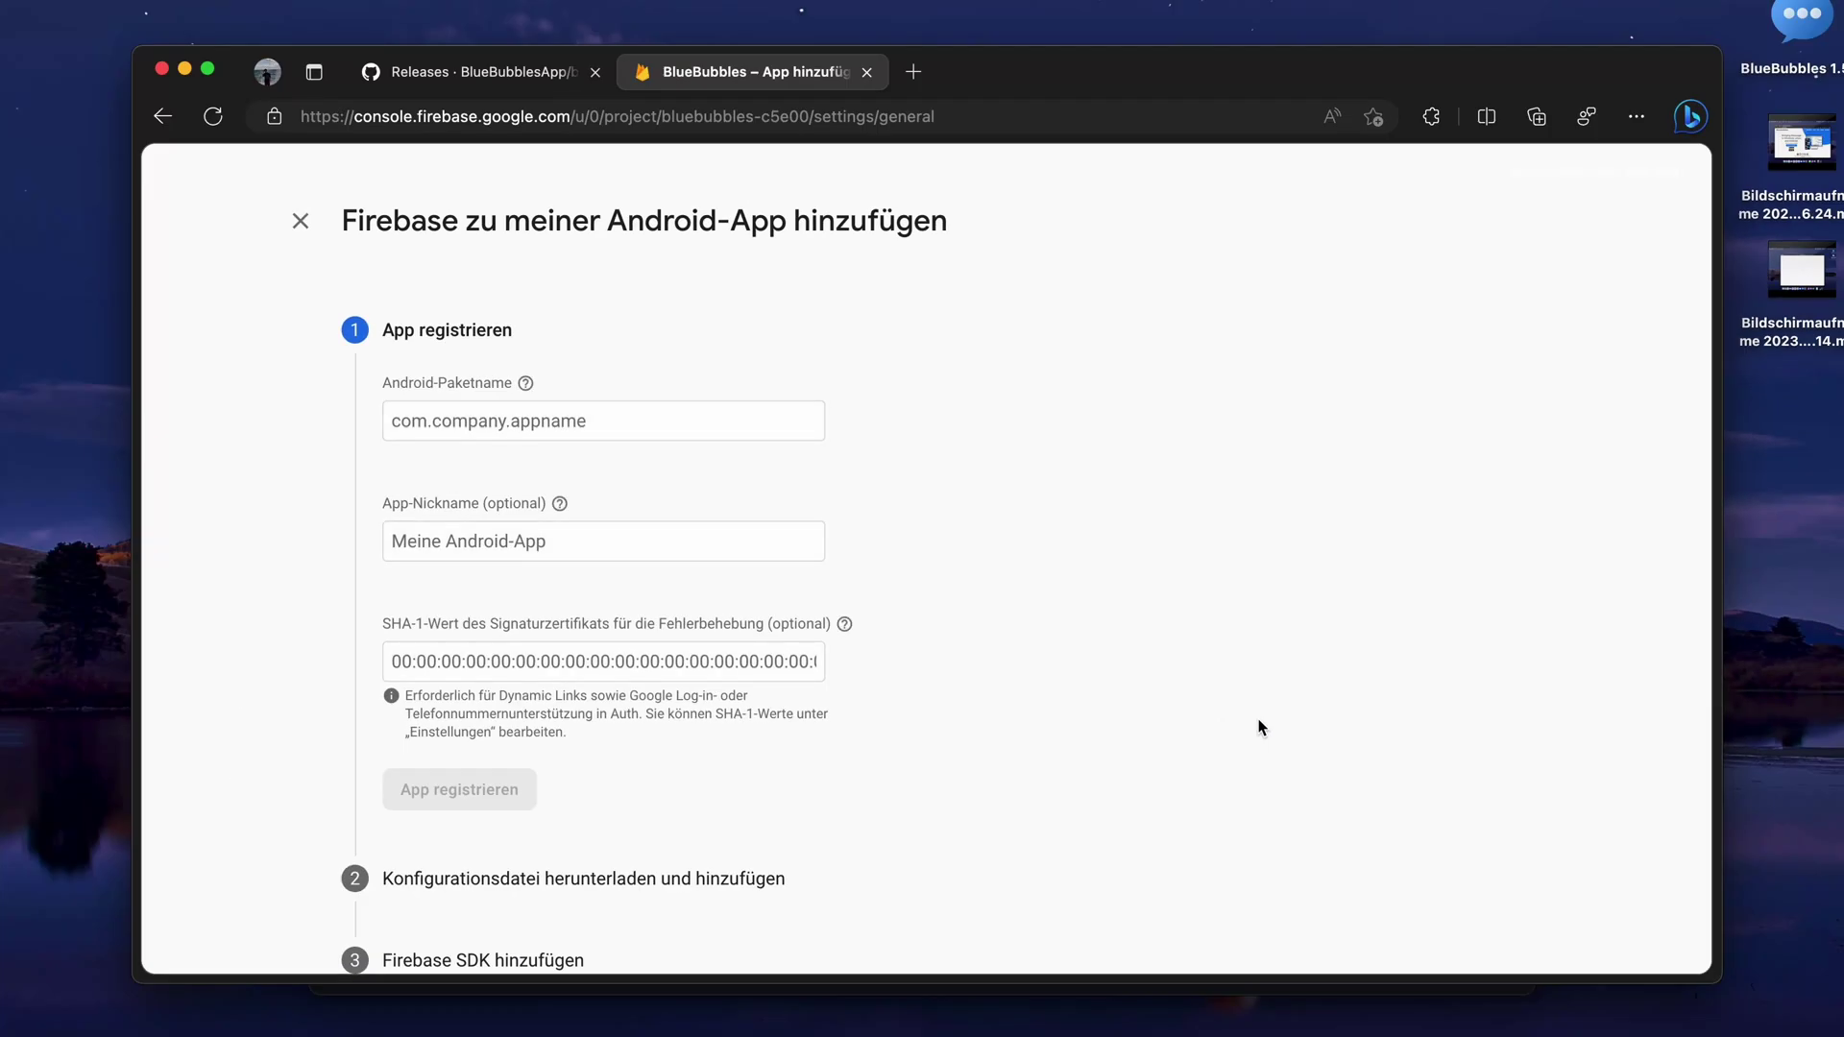
- Register the Android app with package name com.bluebubbles.app and nickname BlueBubbles, and download its google-services.json file
scroll(1261, 727, down, 1)
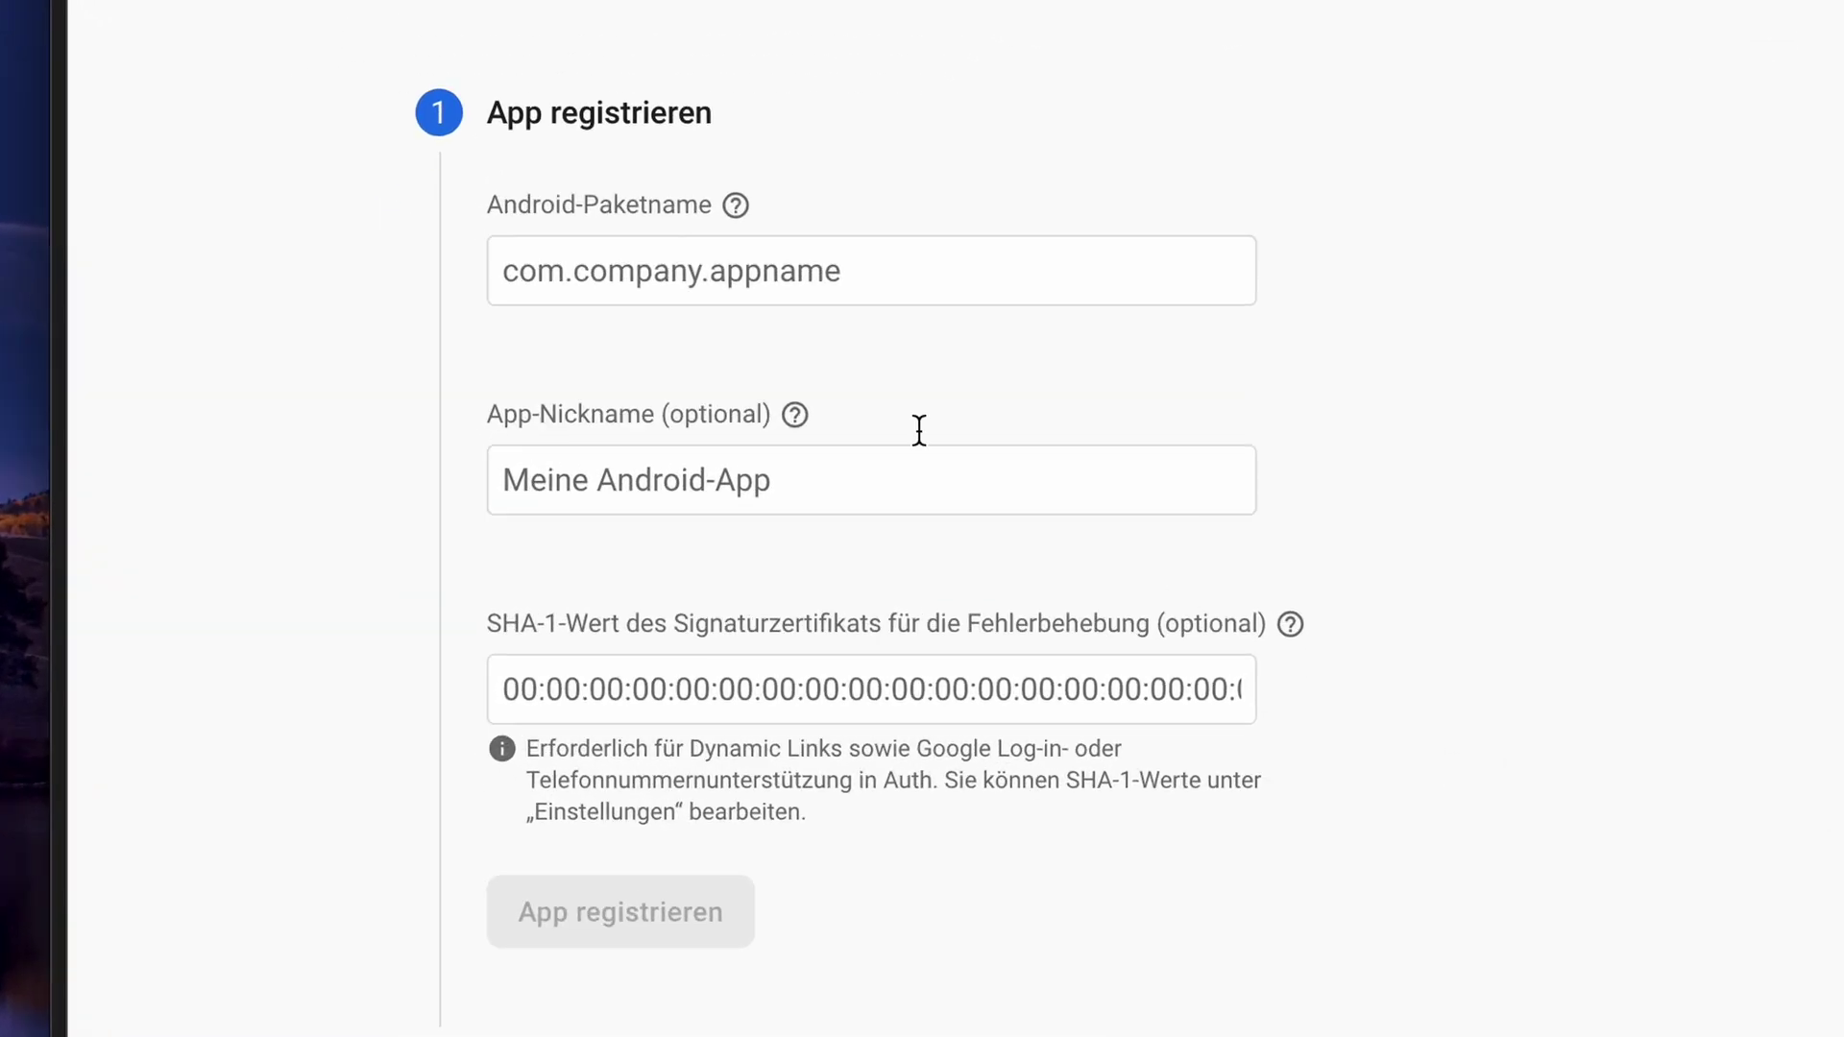
click(722, 275)
text(com.blu)
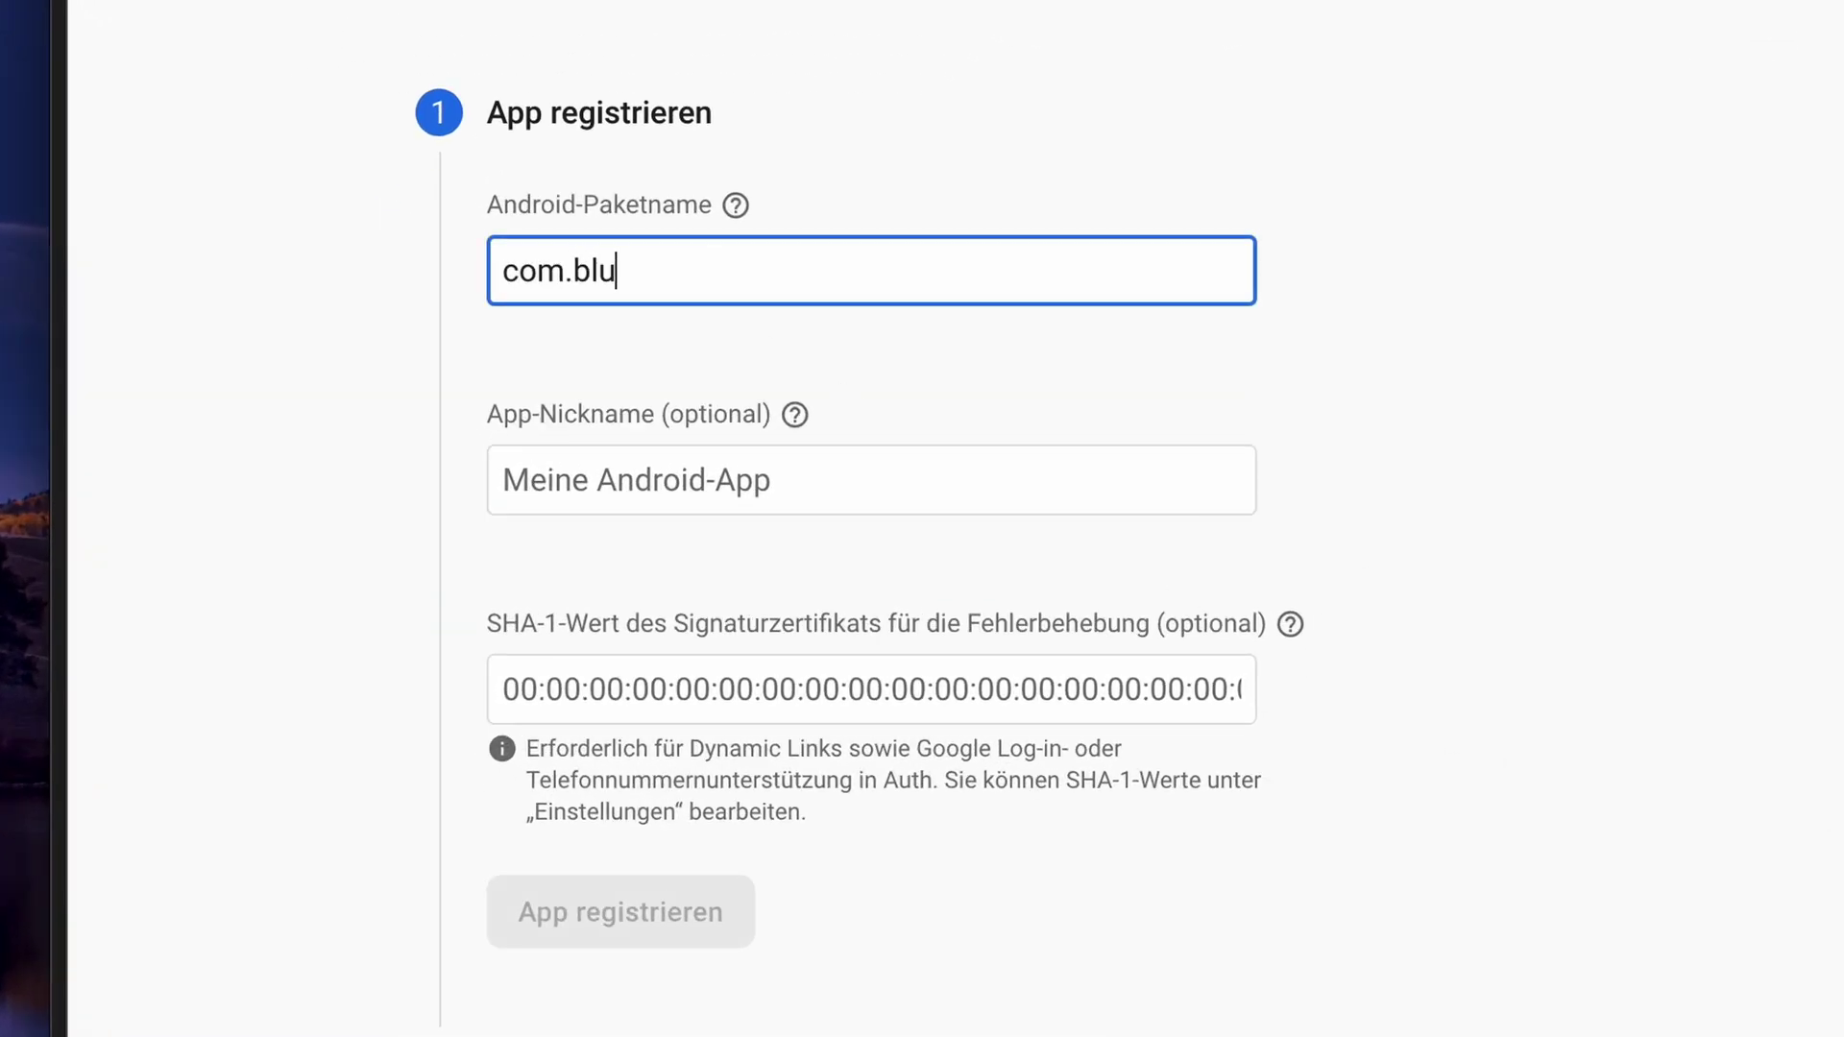
text(ebubbles.app)
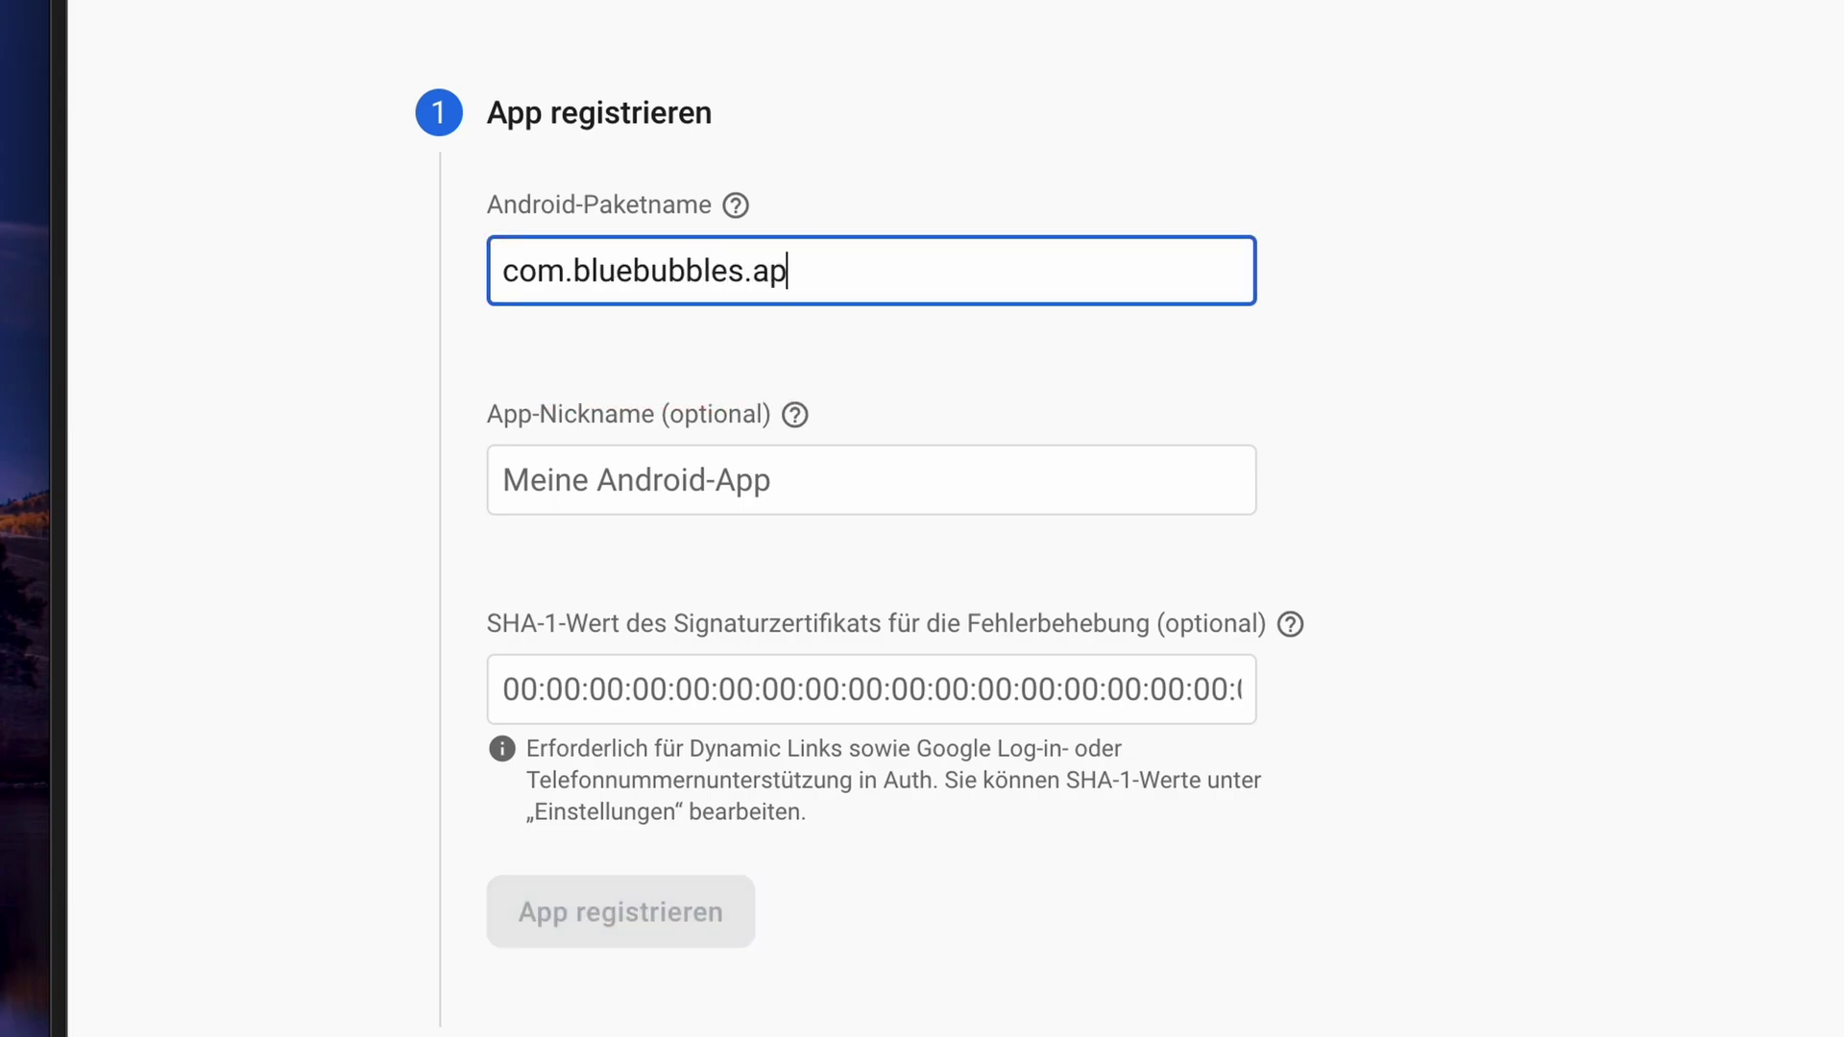
click(795, 414)
click(648, 472)
text(B)
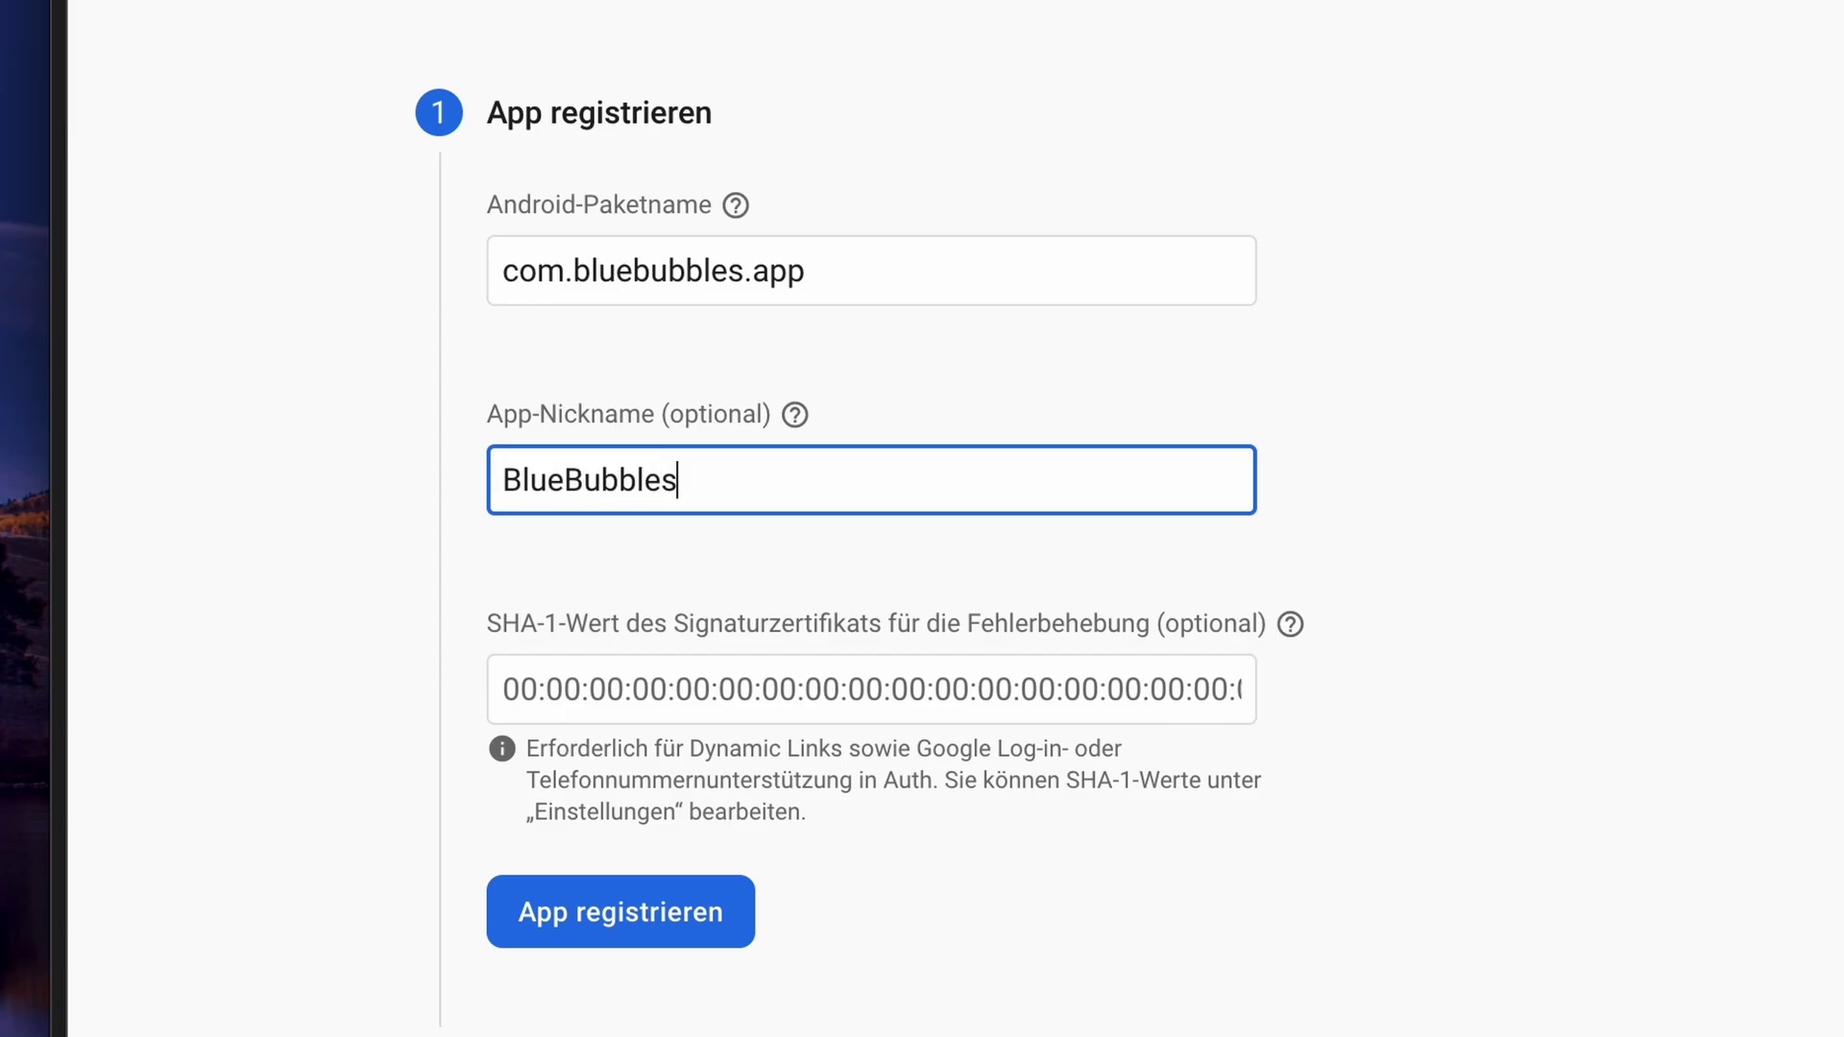
text(lueBubbles)
click(1290, 624)
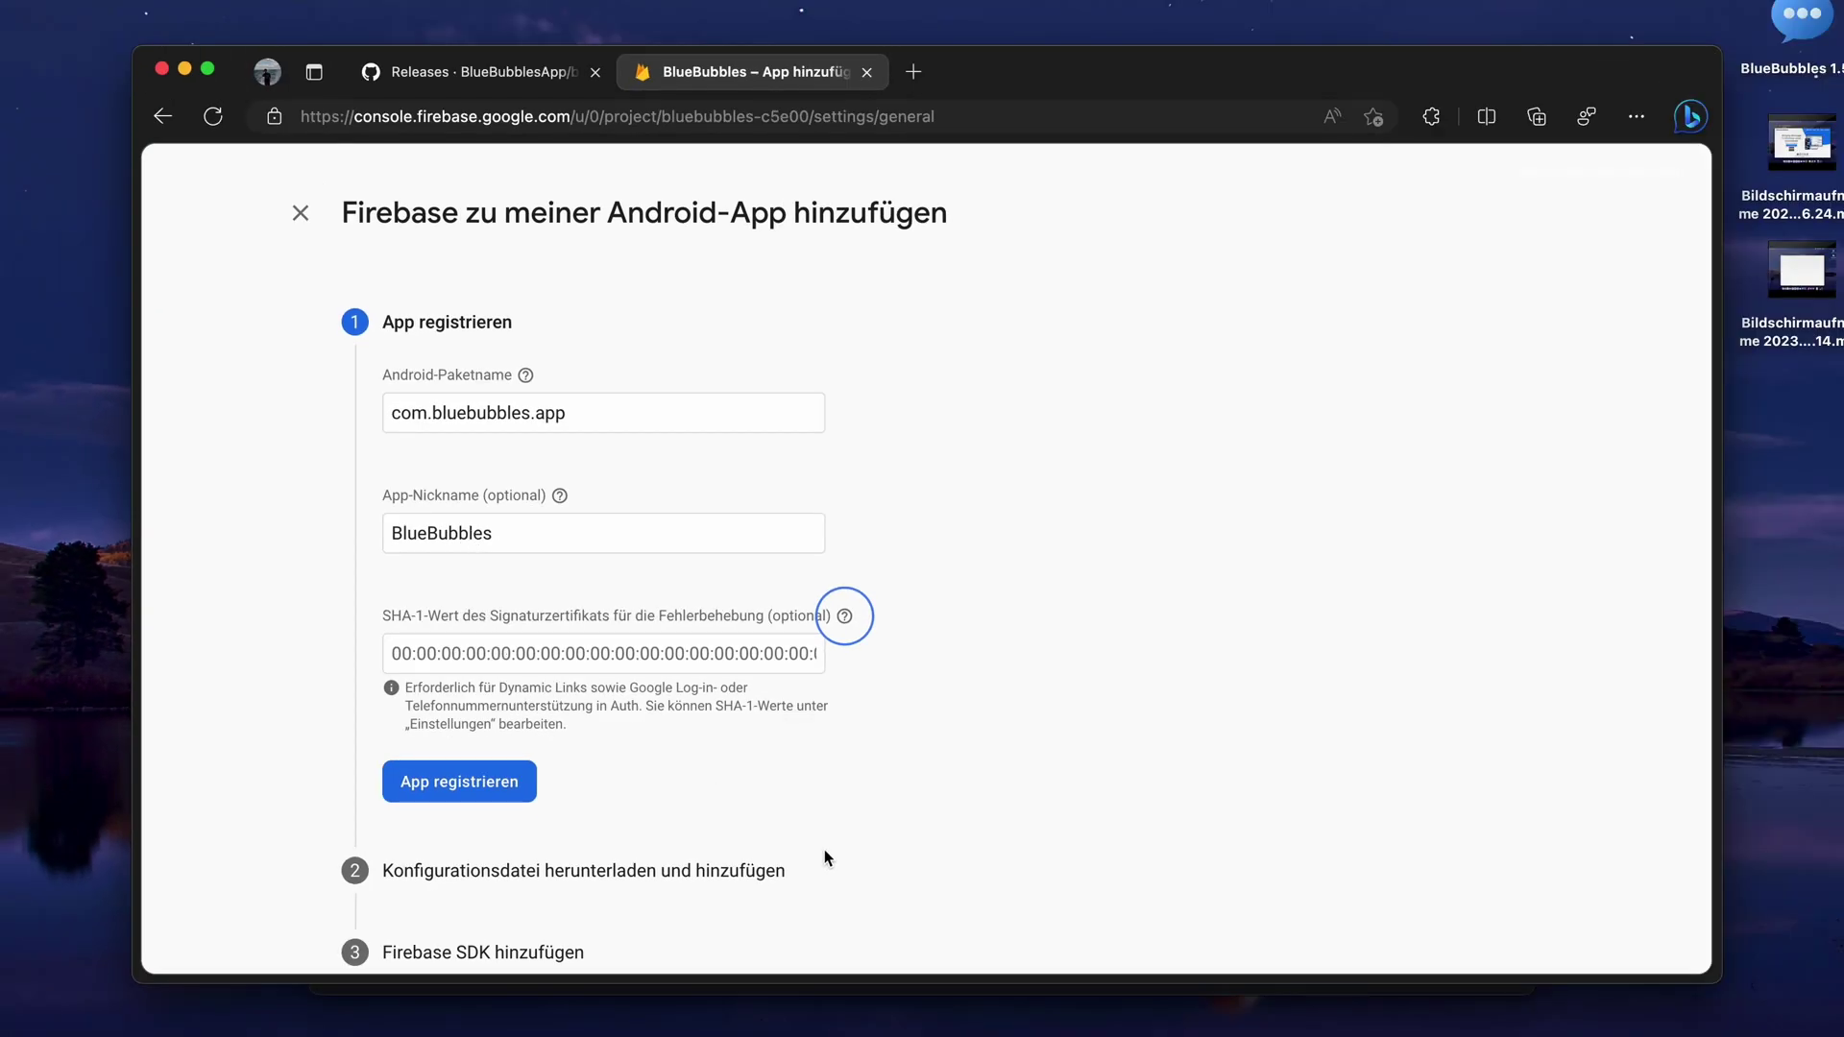
scroll(824, 849, down, 1)
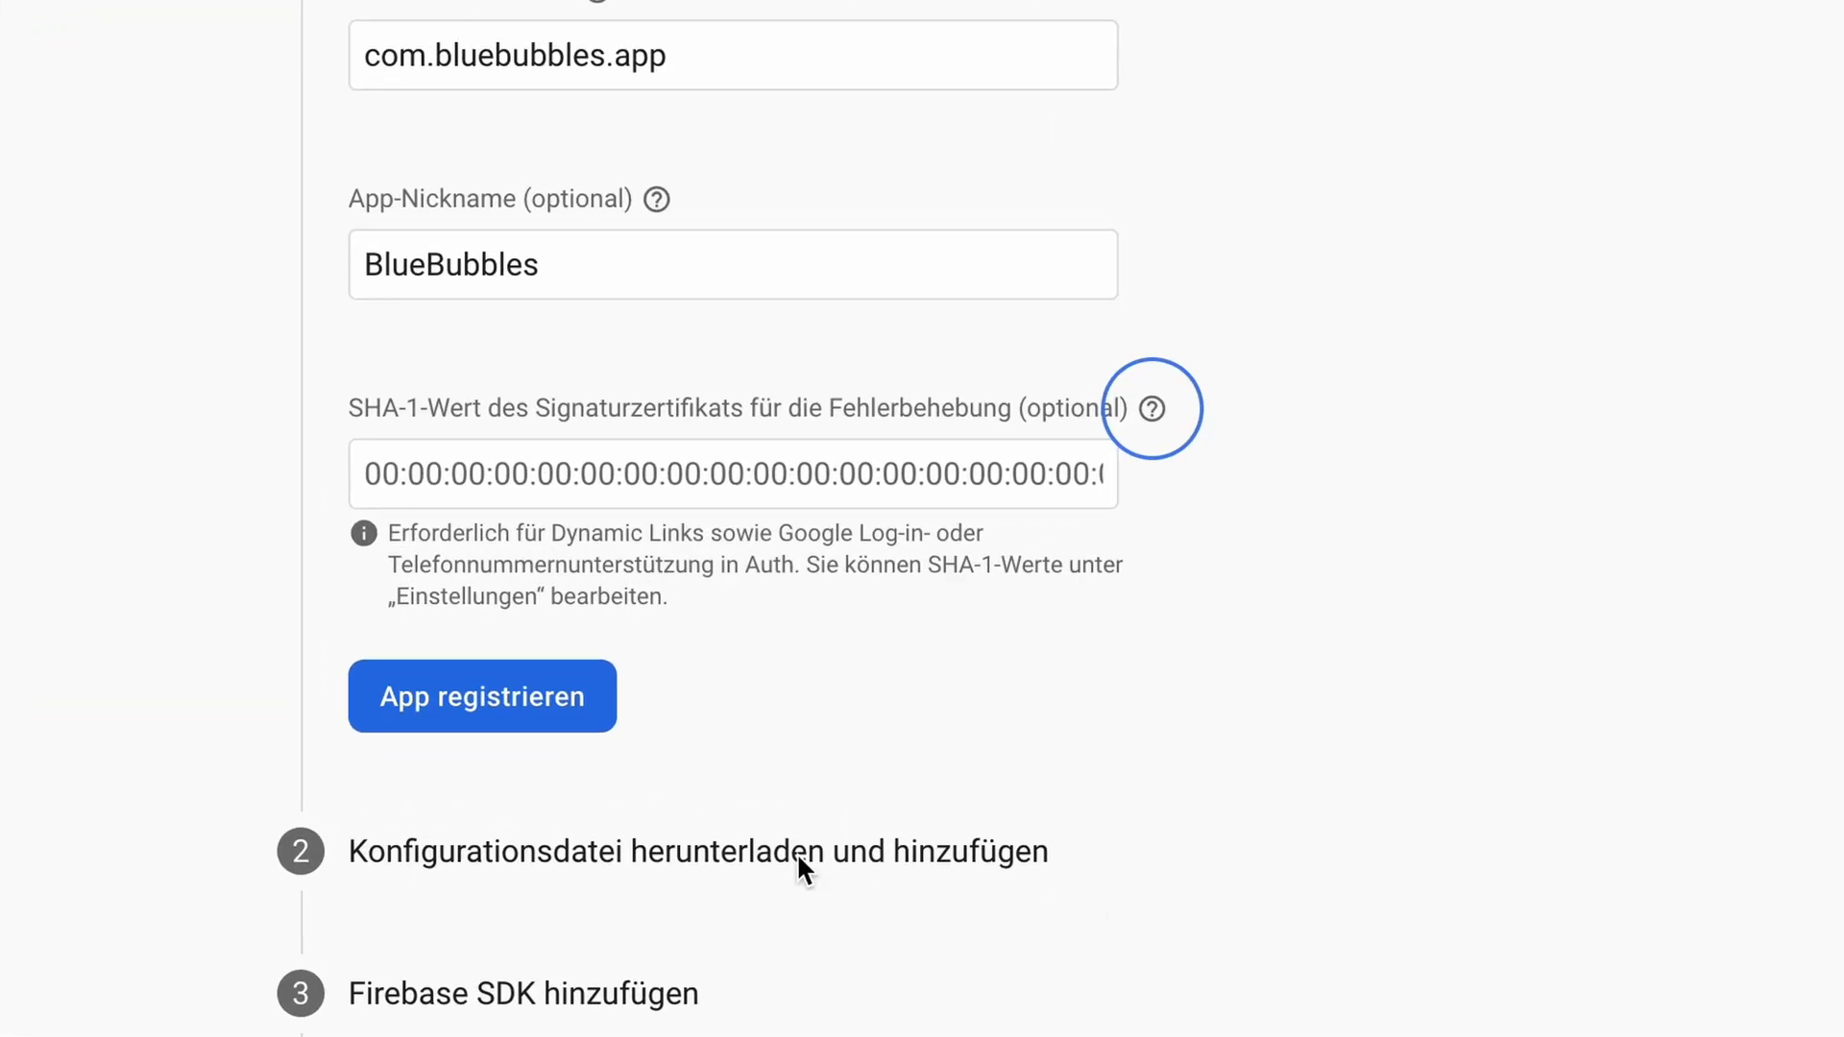
click(481, 698)
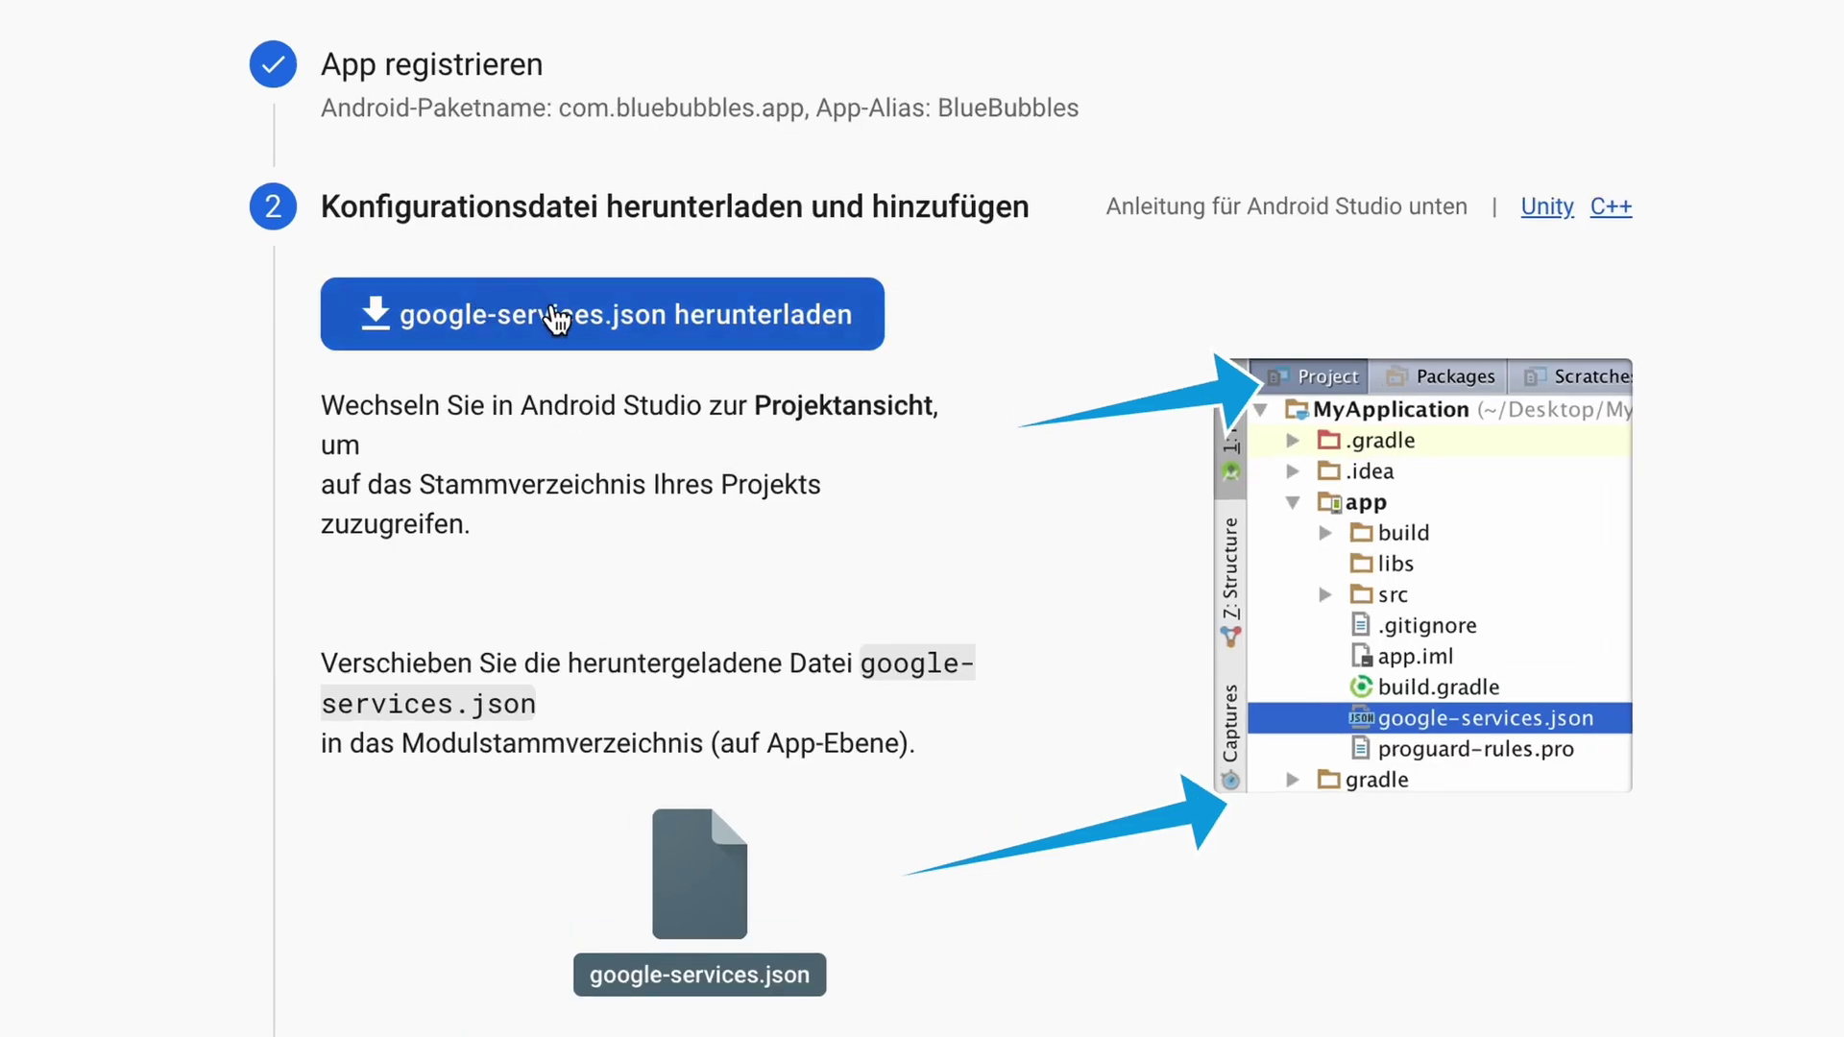
click(557, 319)
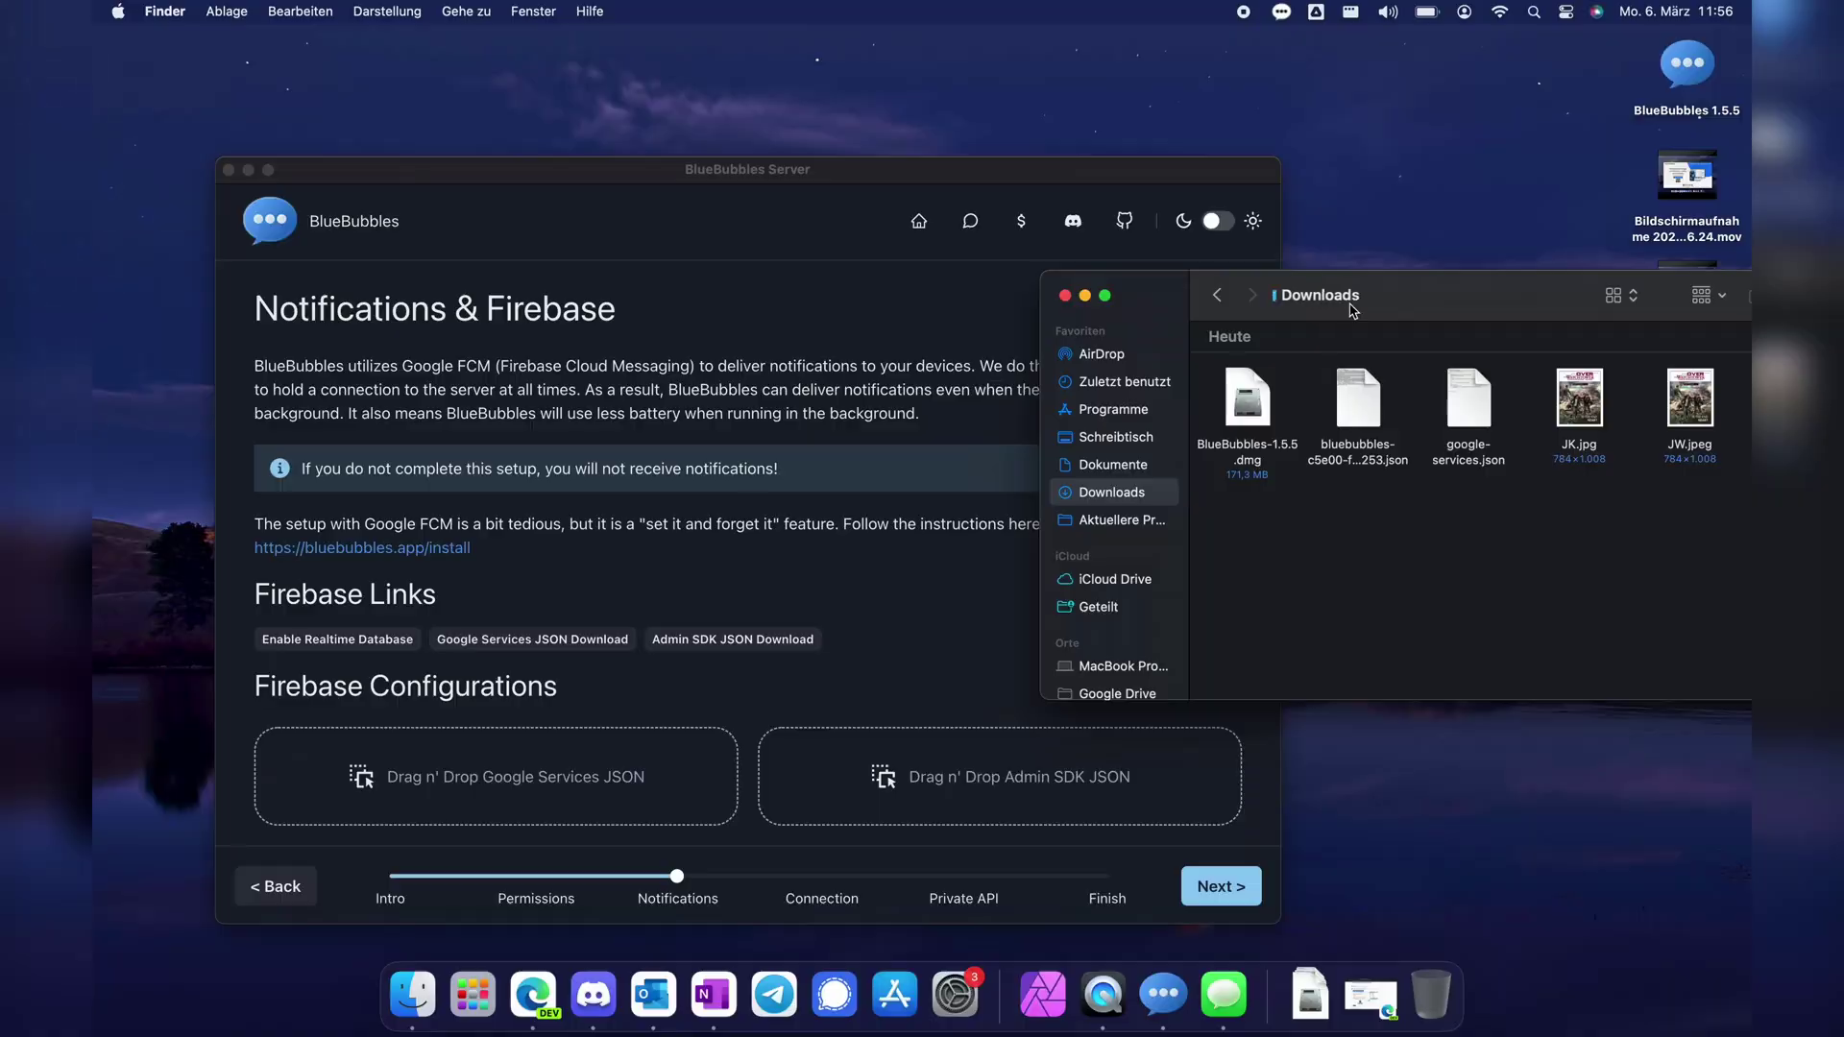
- Load the downloaded Admin SDK JSON and google-services.json into the BlueBubbles Server's Firebase configurations and continue to the connection setup
drag(1377, 298, 1389, 301)
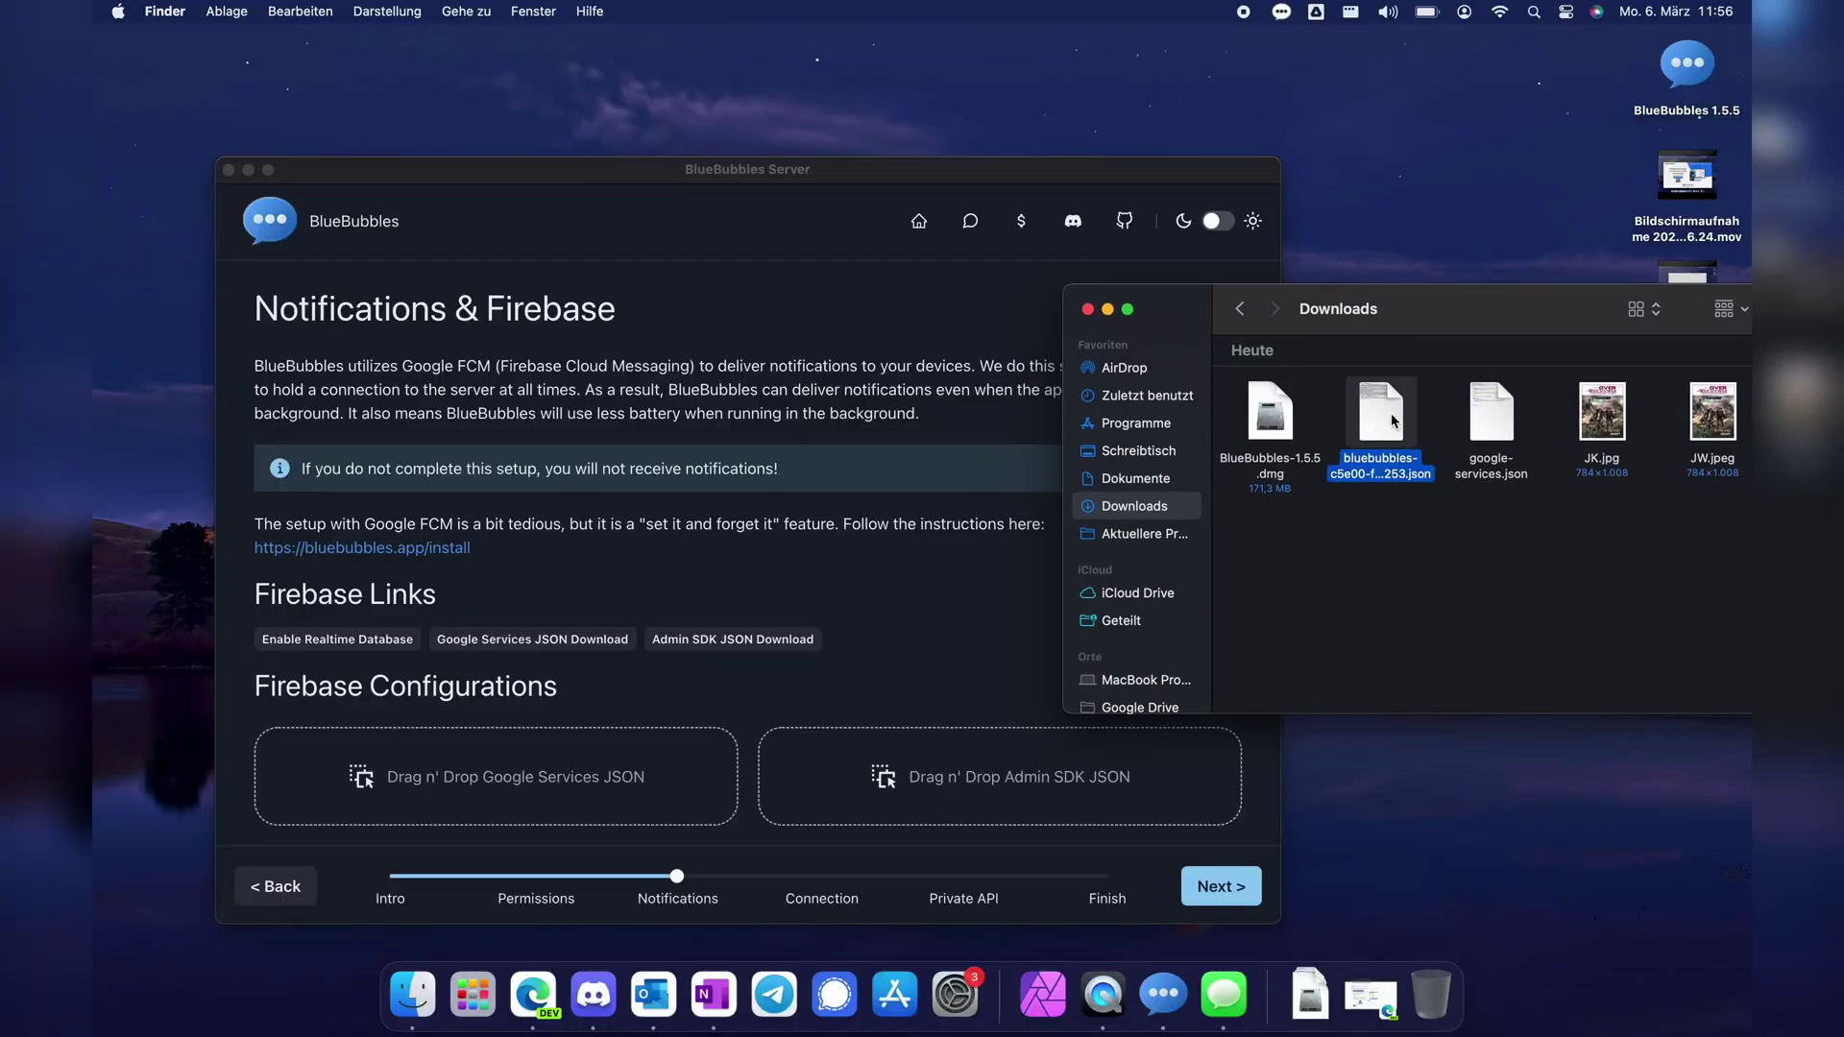
drag(1202, 494, 513, 784)
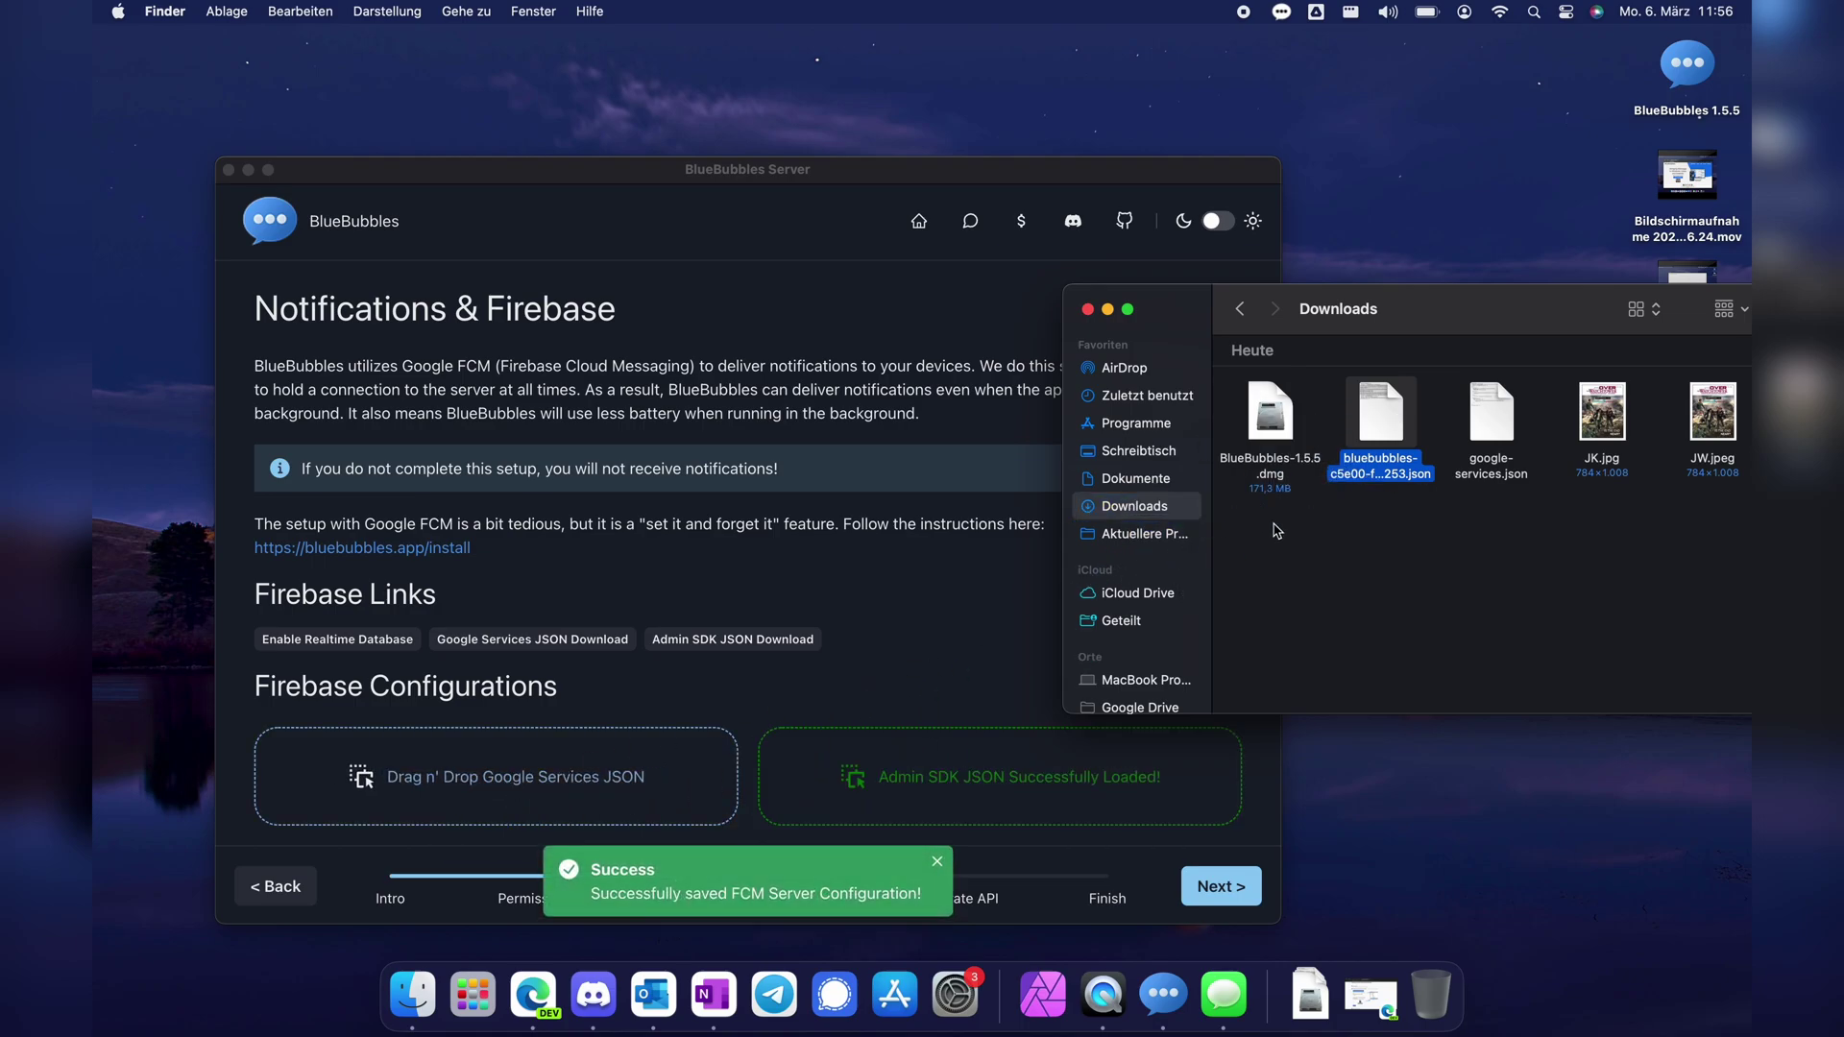
drag(1491, 423, 623, 768)
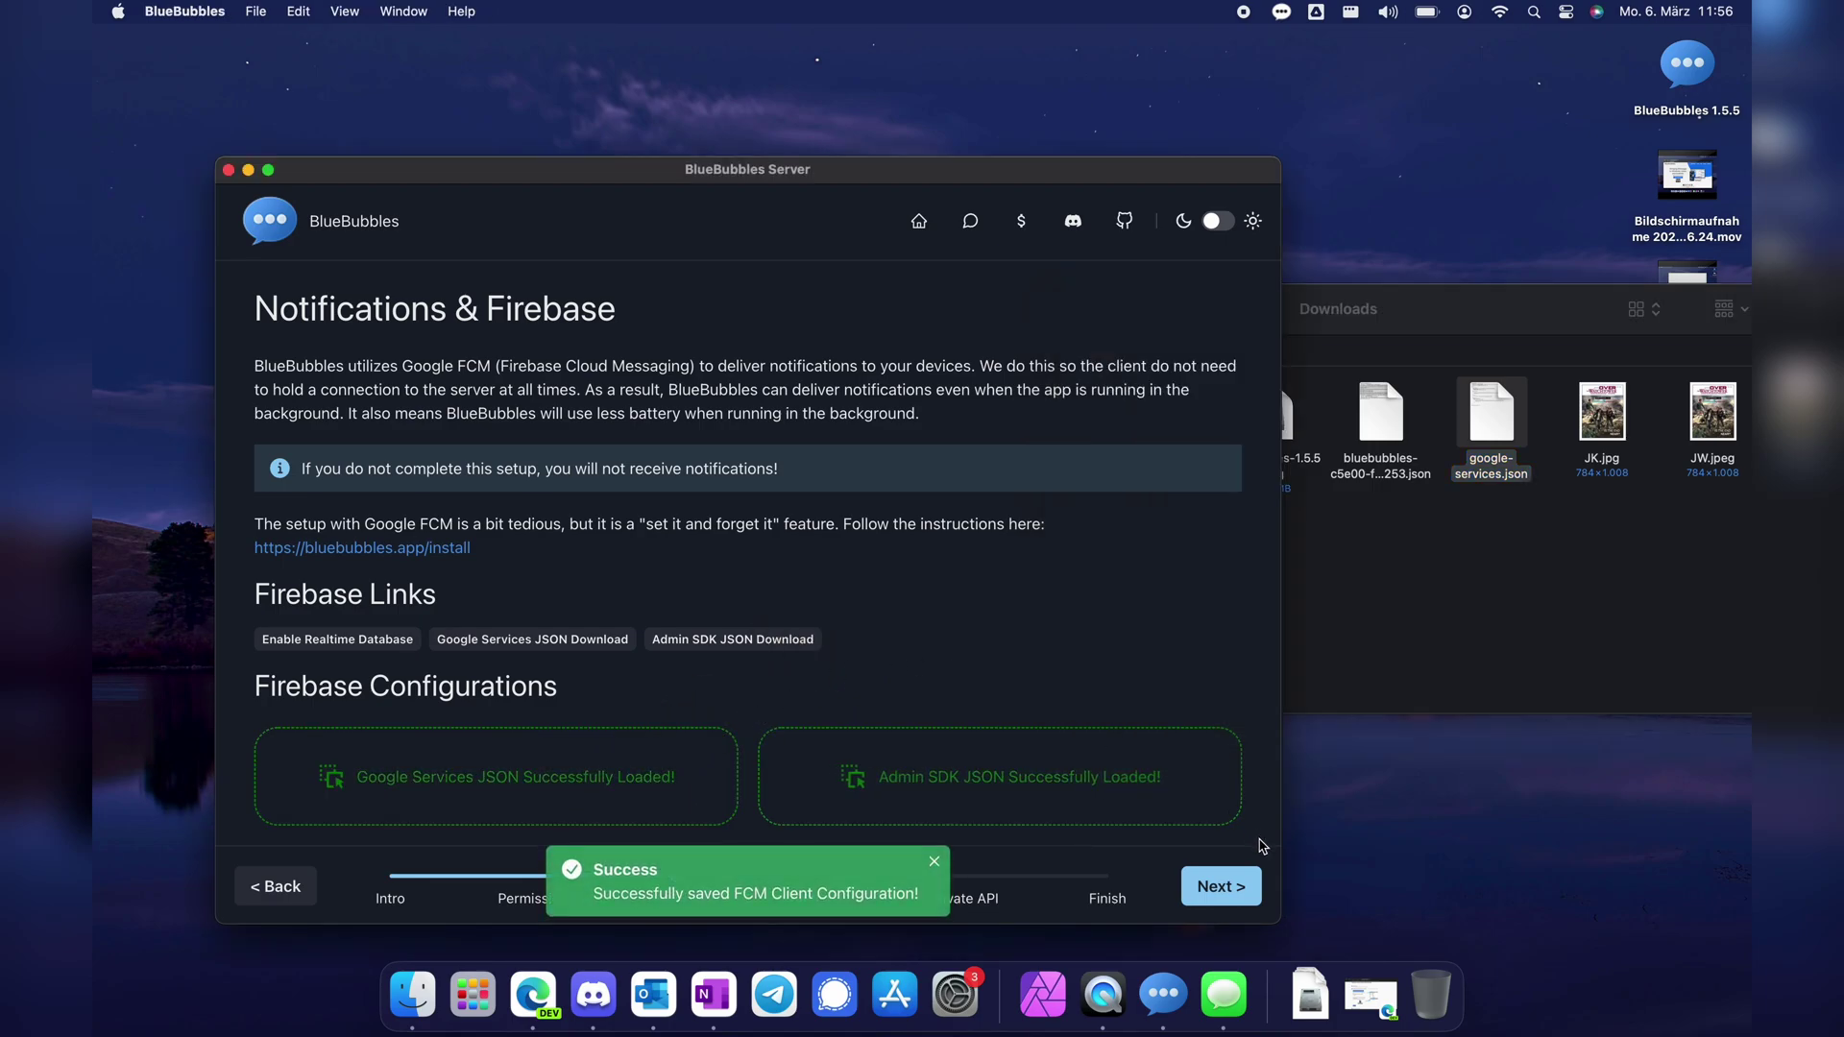
click(1235, 893)
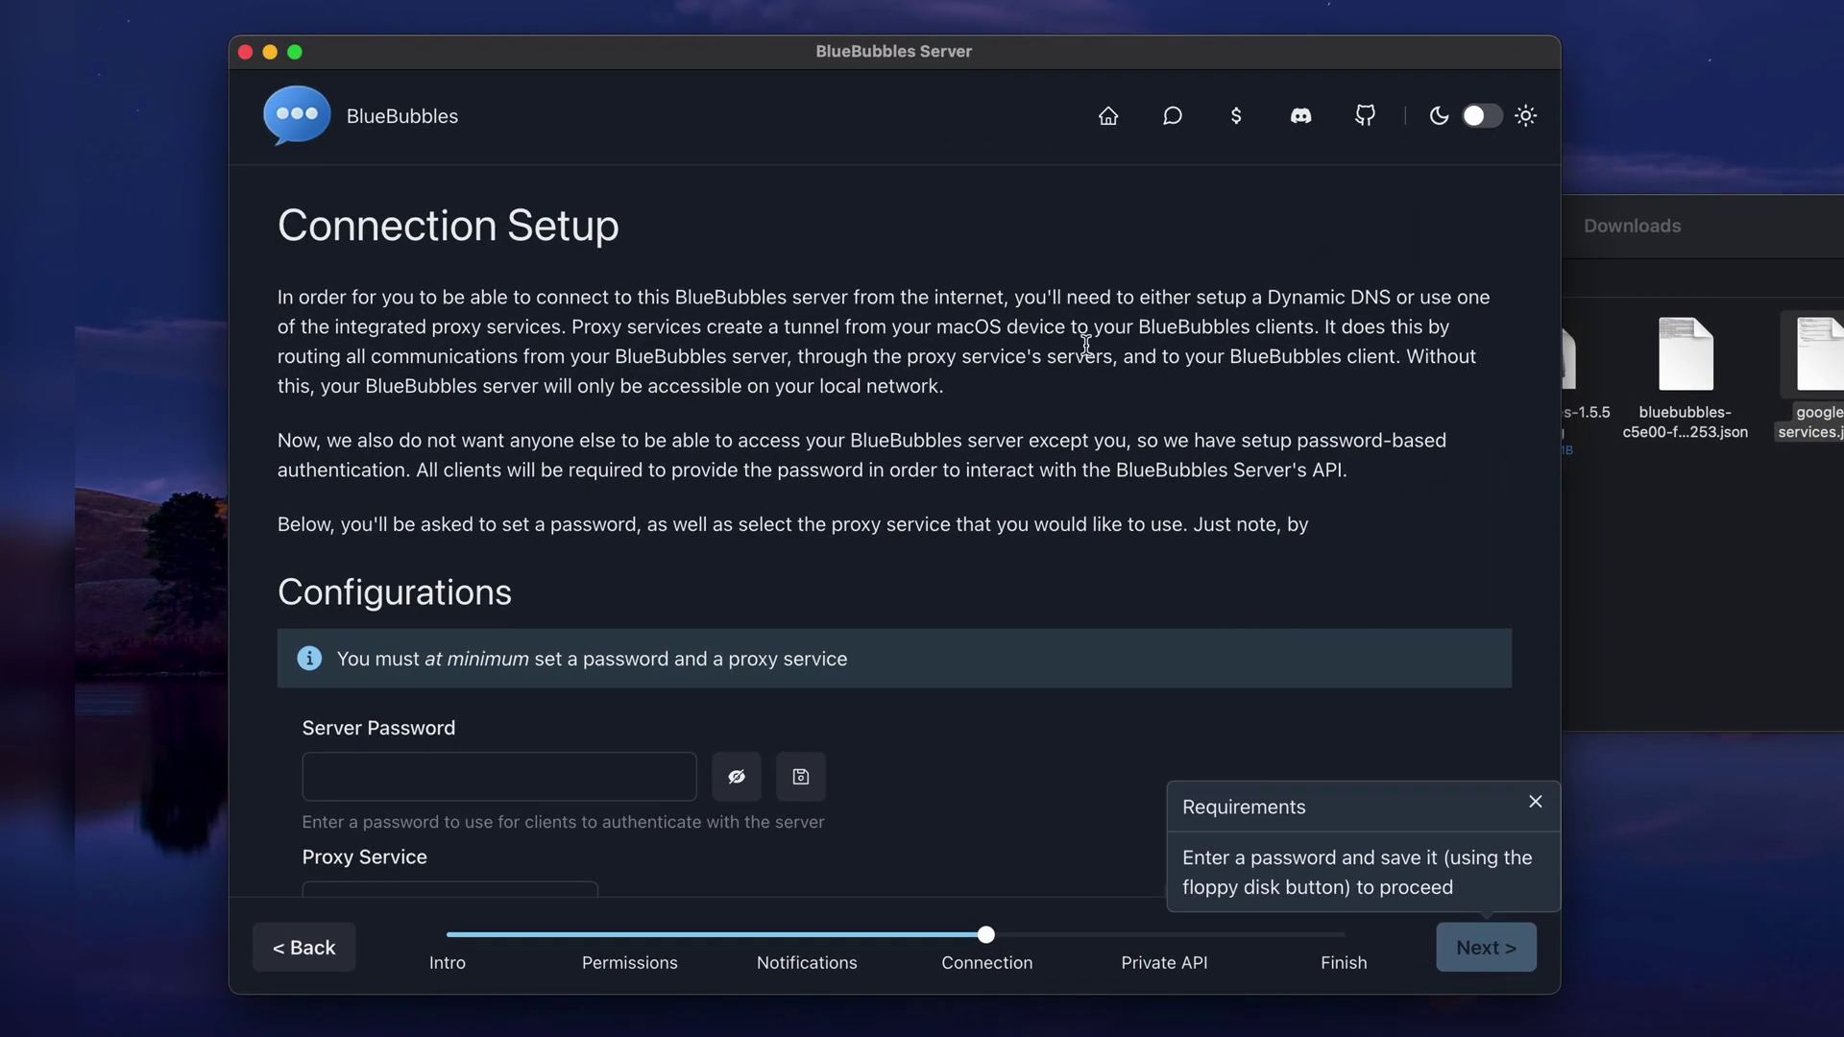
- Enter a server password for client authentication in the connection setup and save it
scroll(899, 404, down, 3)
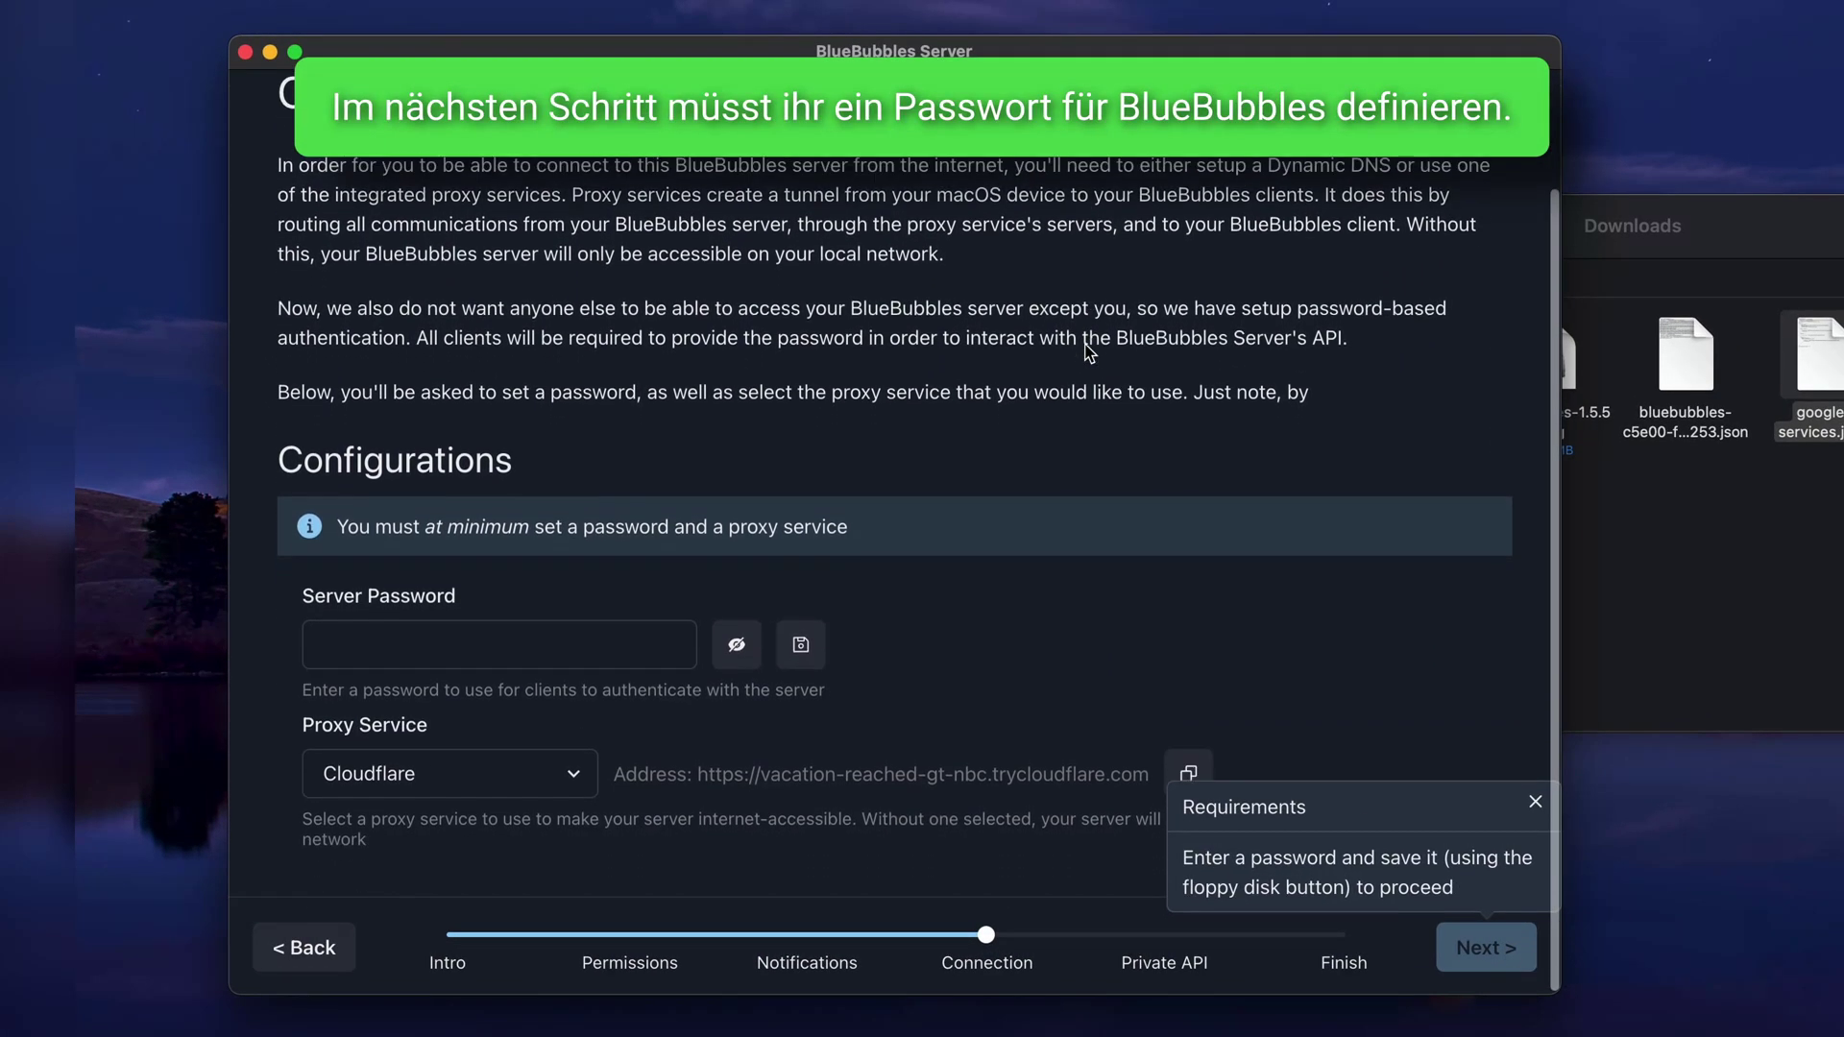
click(466, 654)
text(*********)
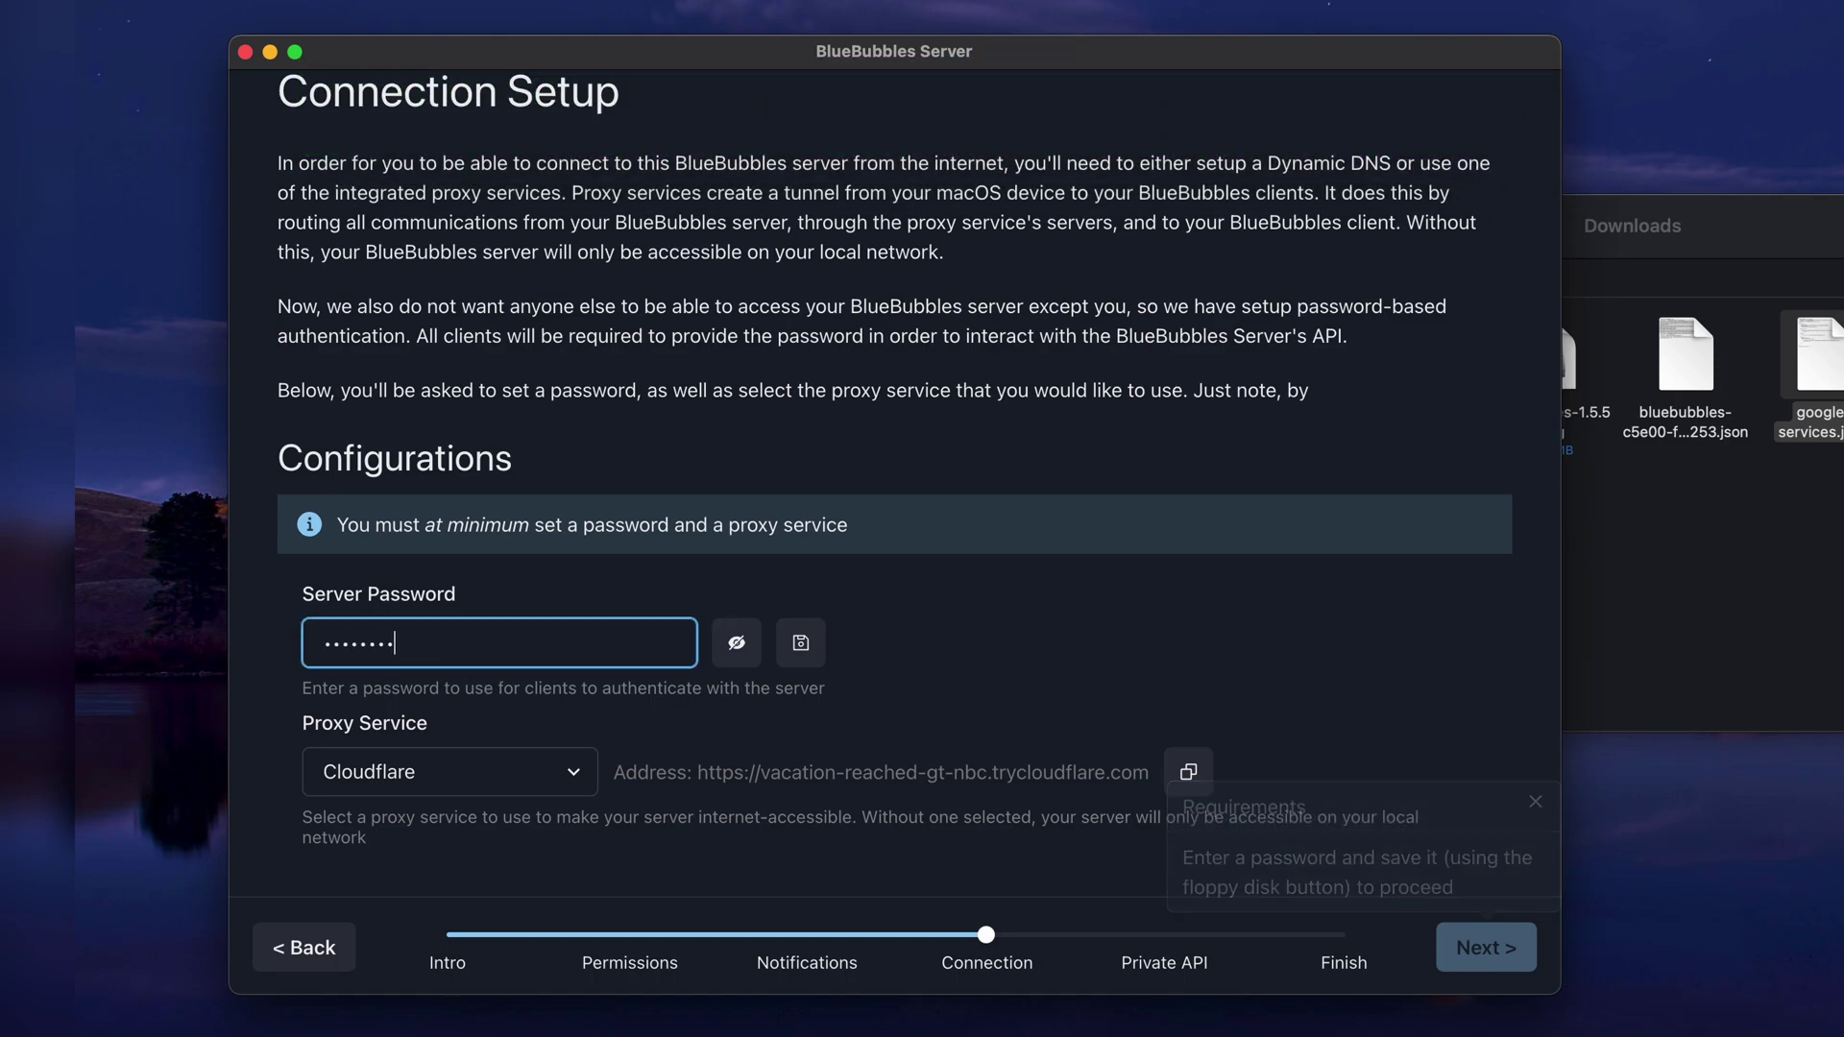
click(801, 647)
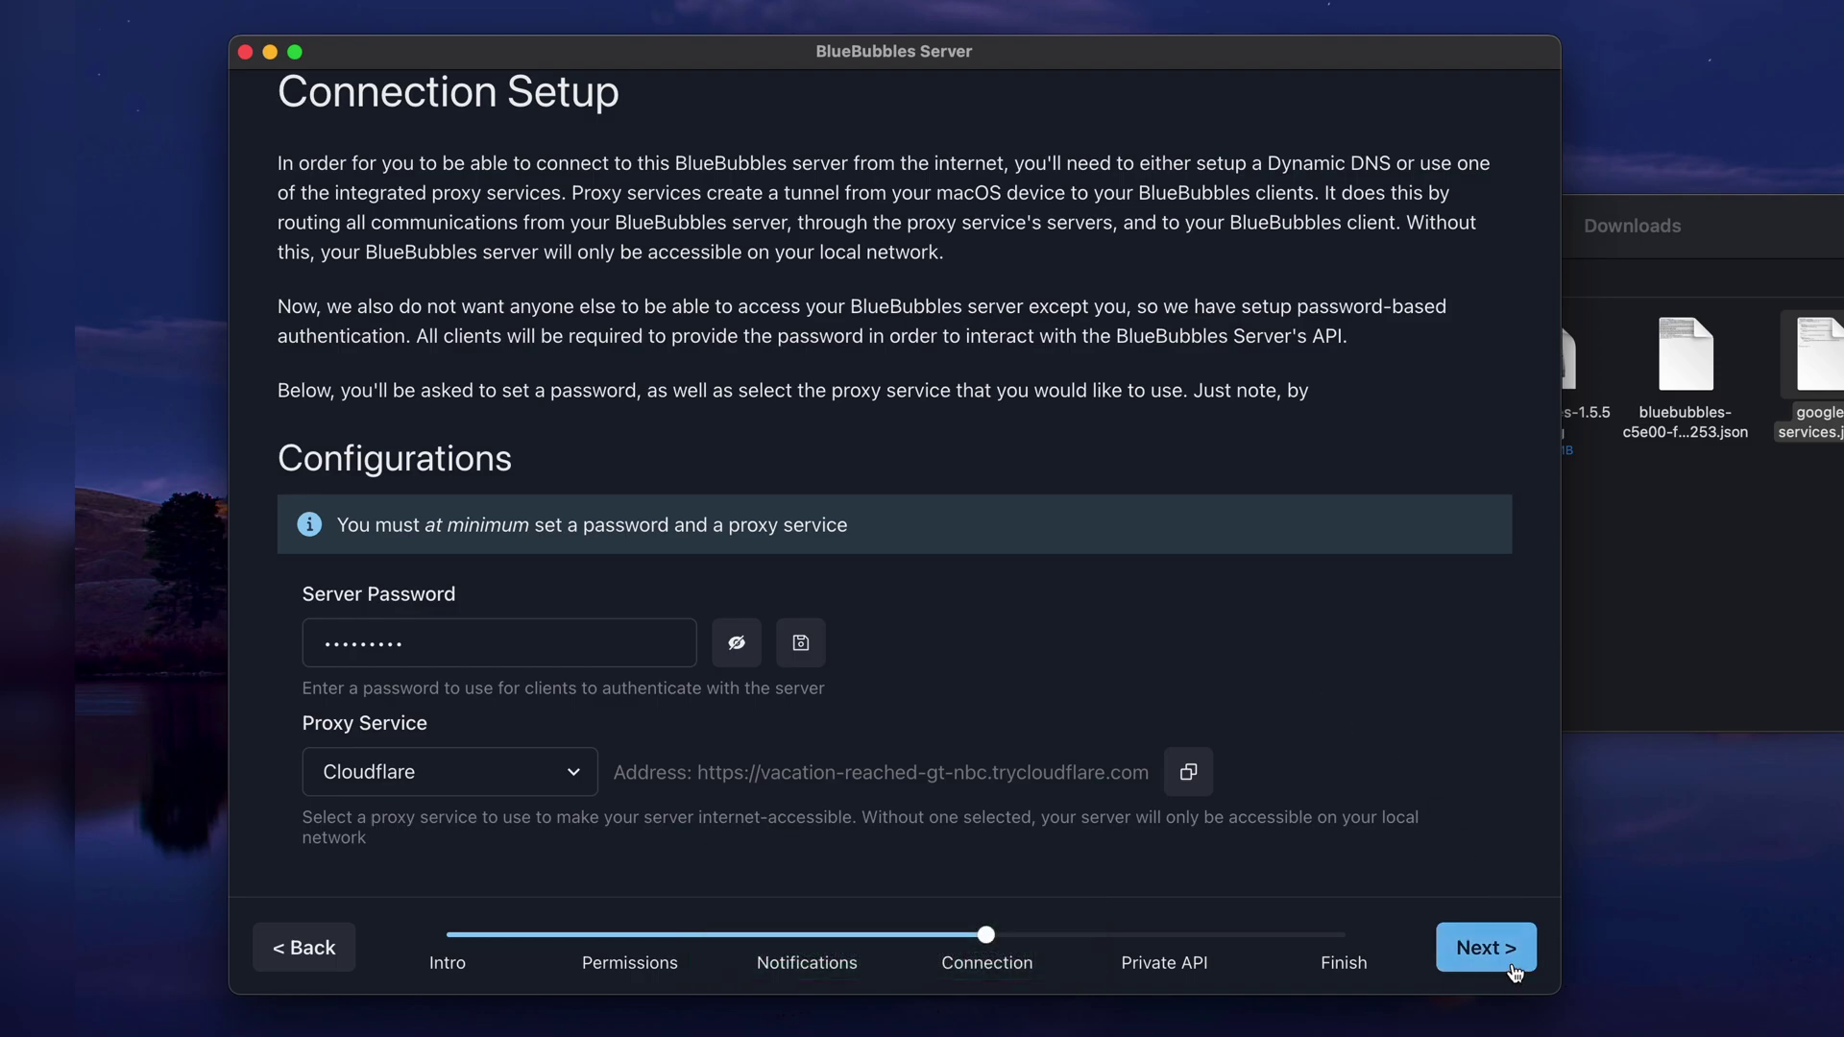
- Keep Cloudflare as the proxy service, skip the Private API and finish the server setup with the default feature settings
click(1485, 947)
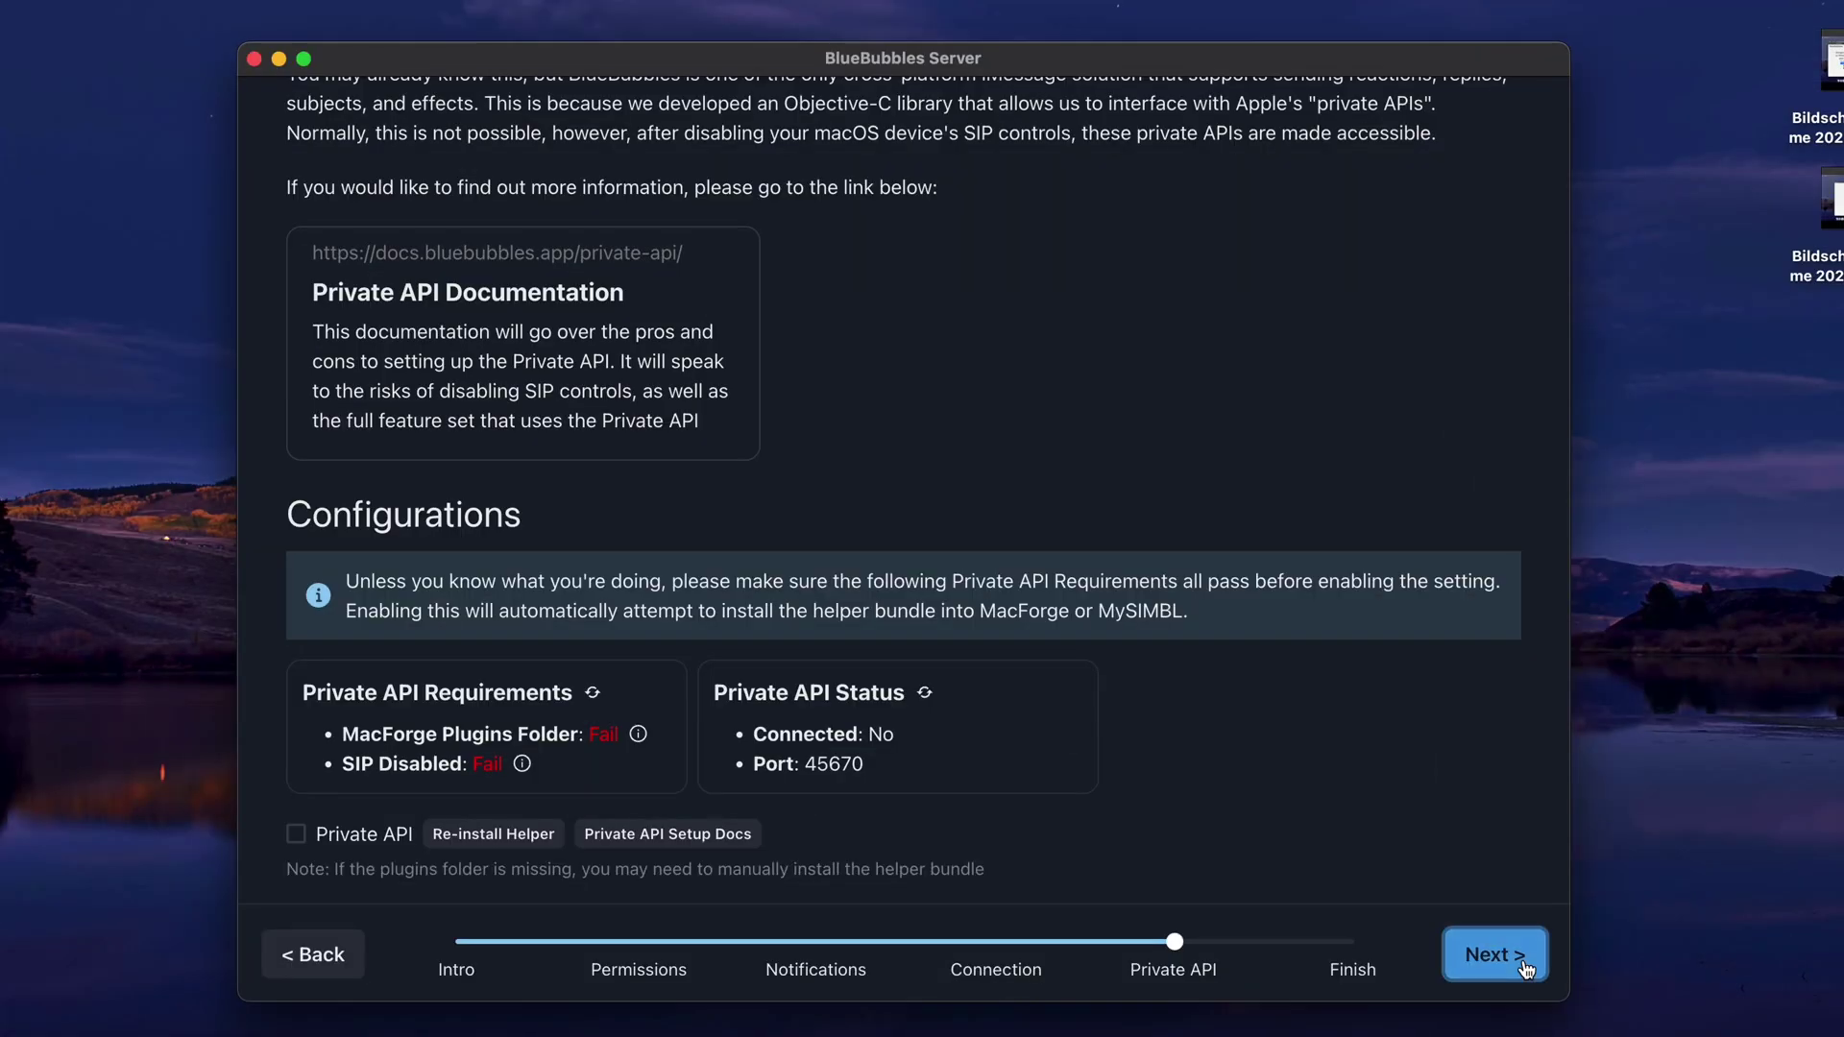
click(1495, 954)
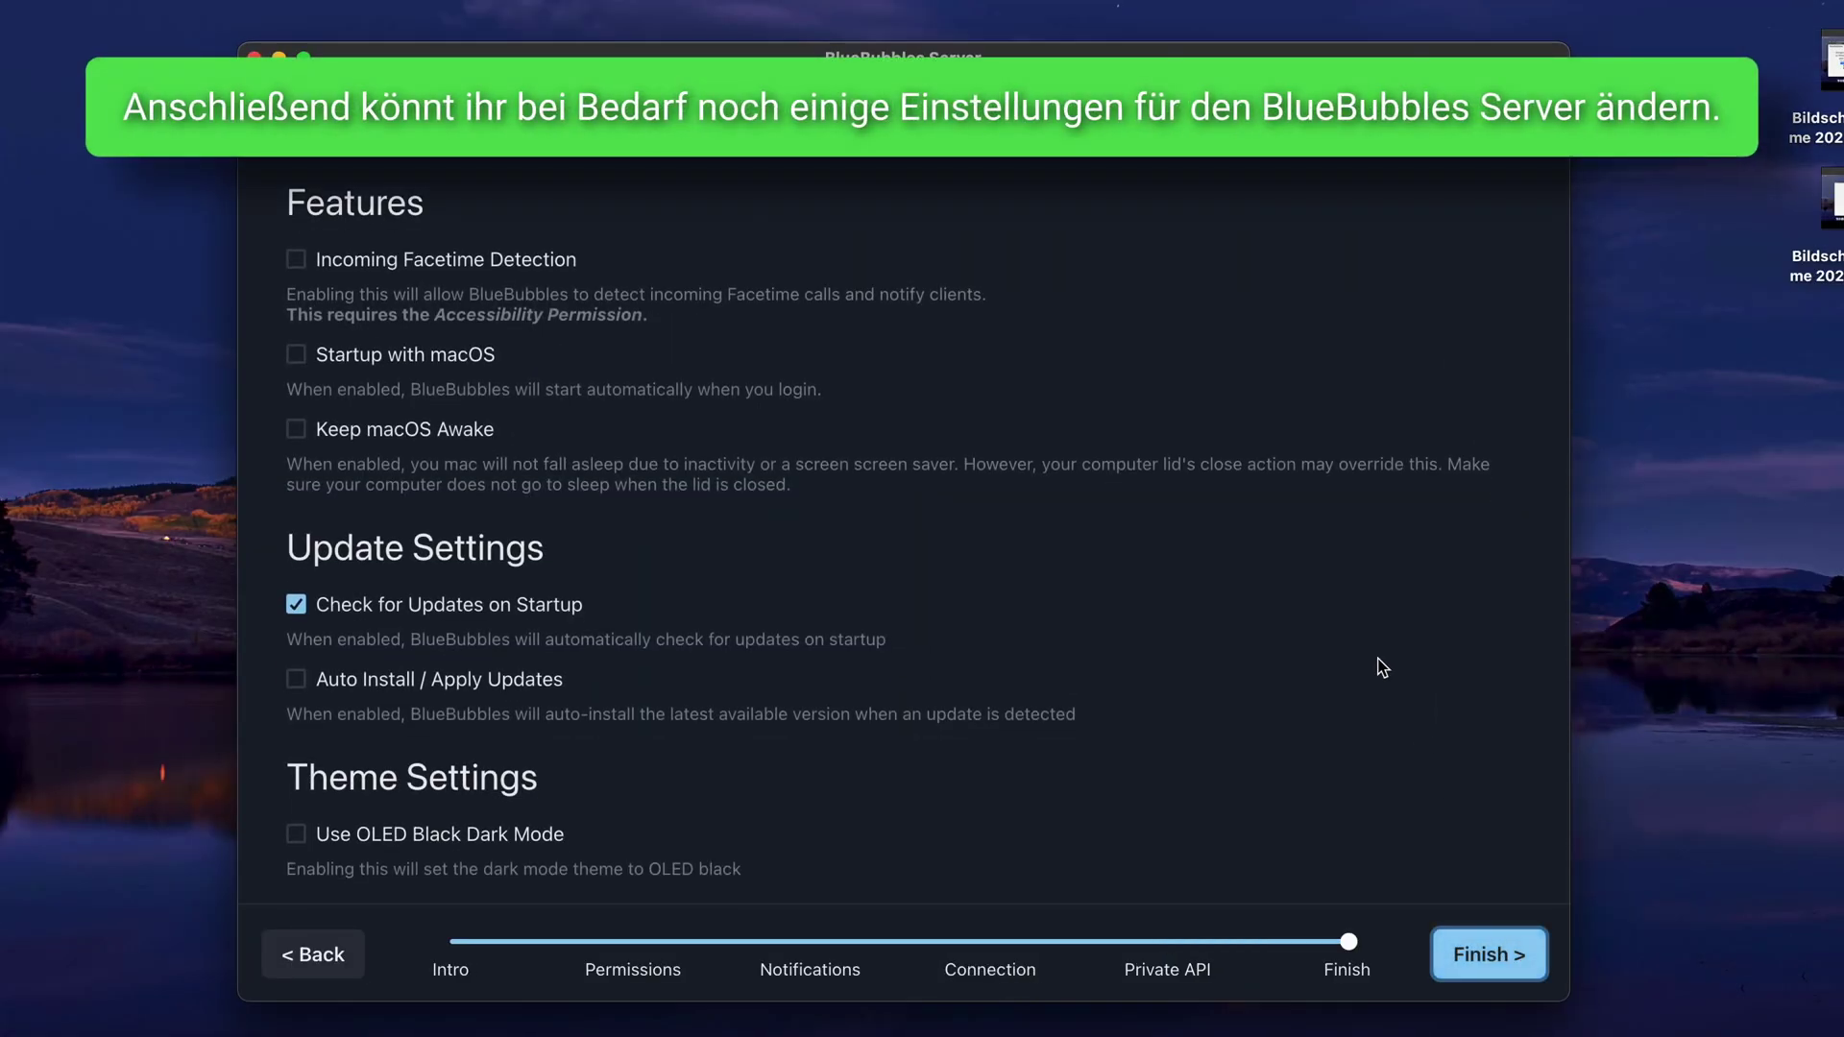
click(1488, 955)
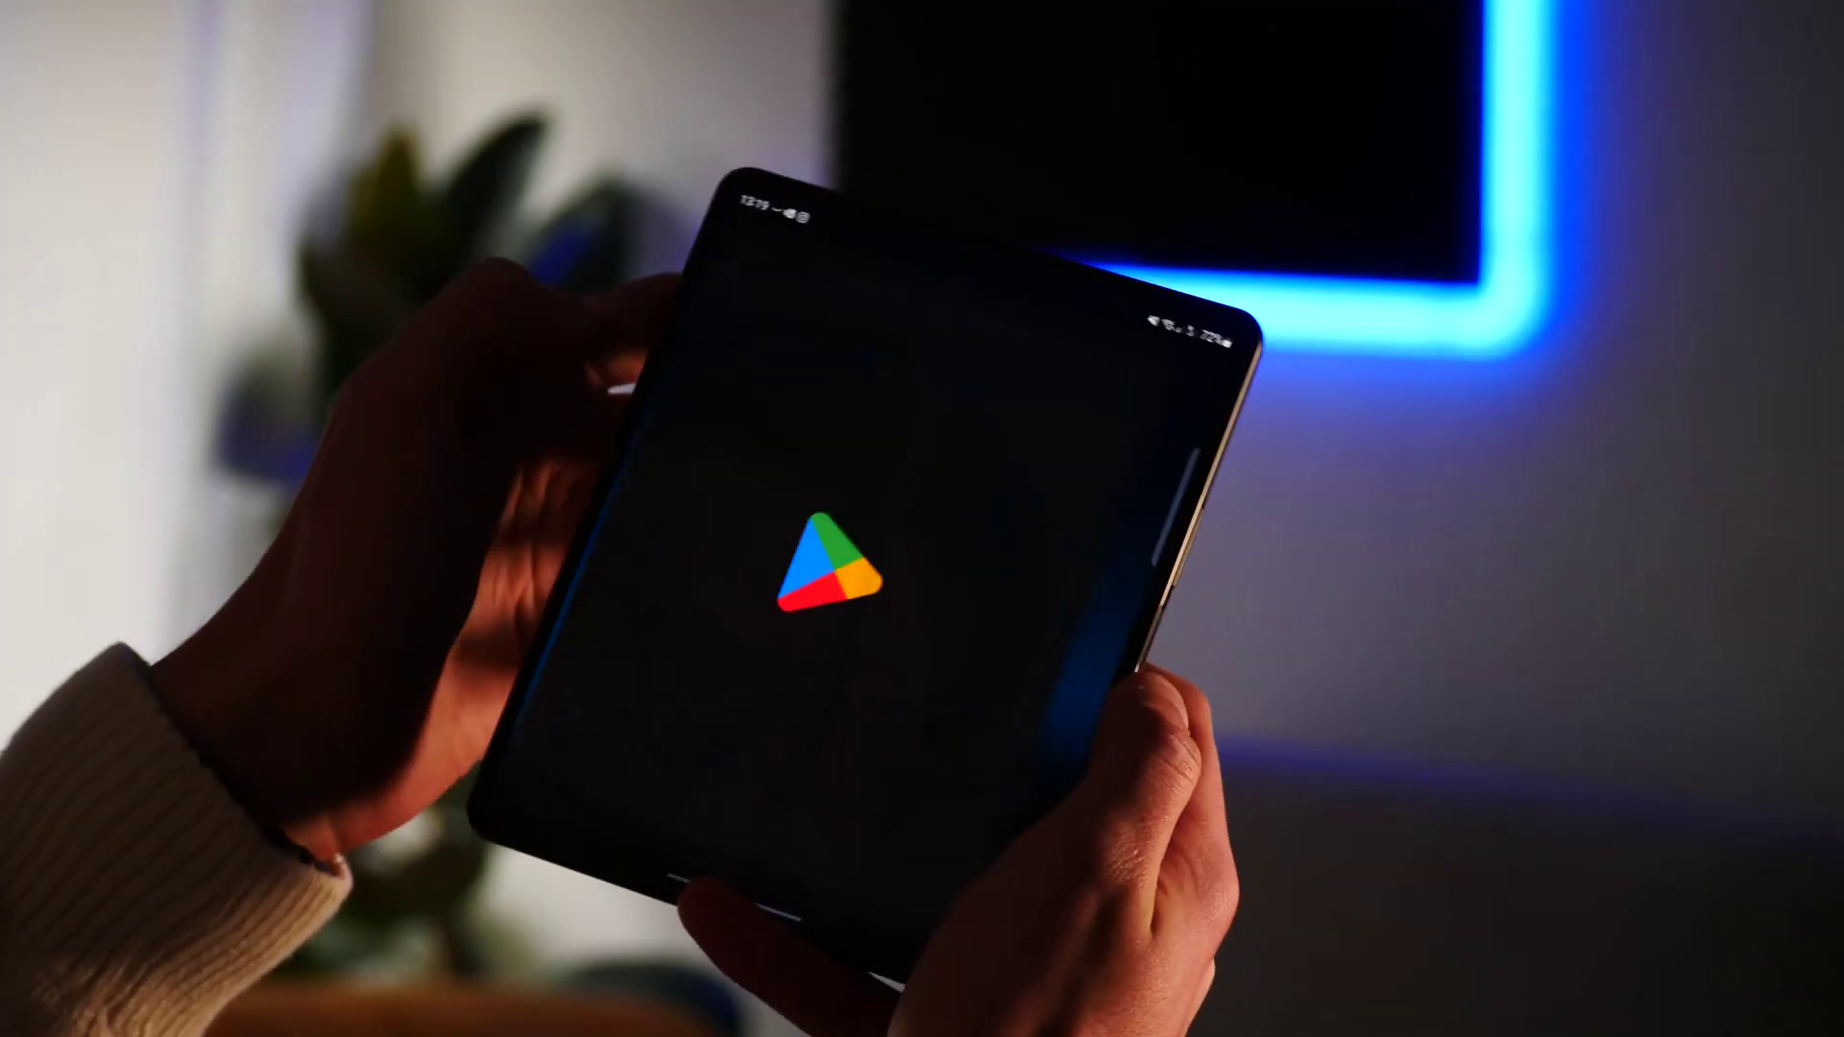
text(bl)
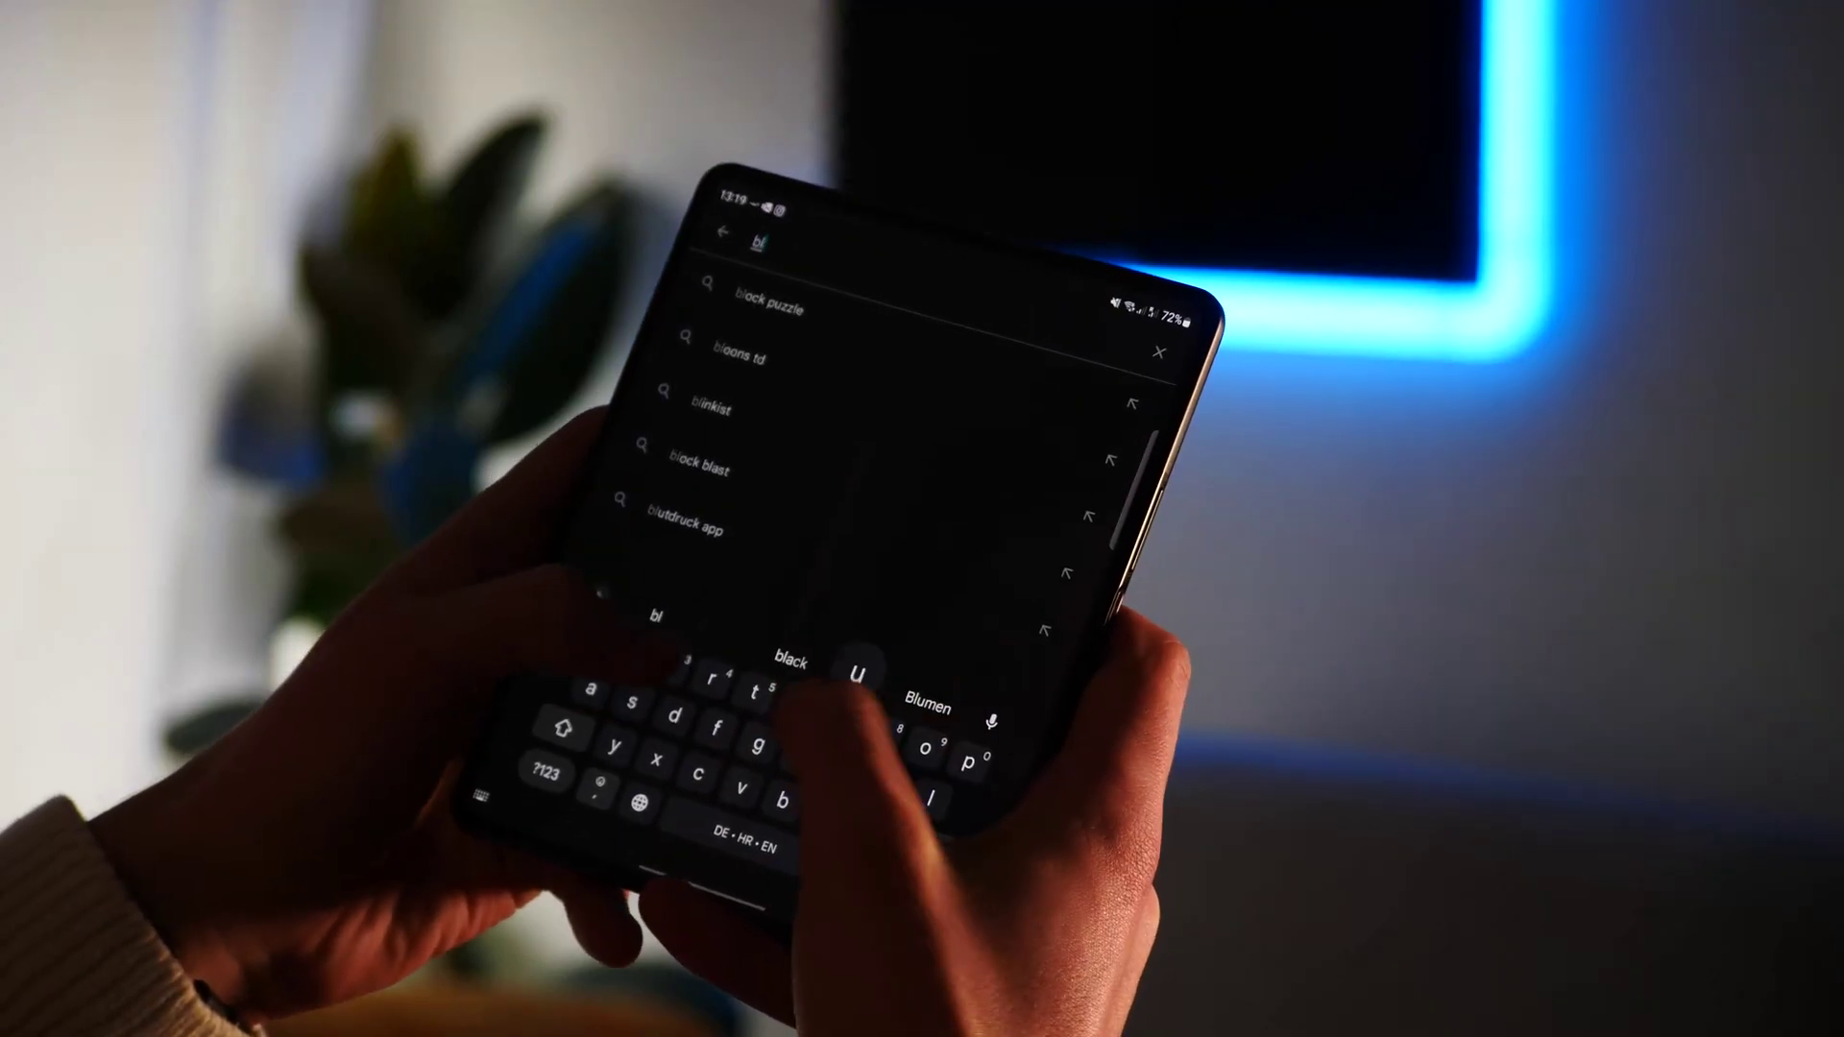
text(uebubbles)
key(Return)
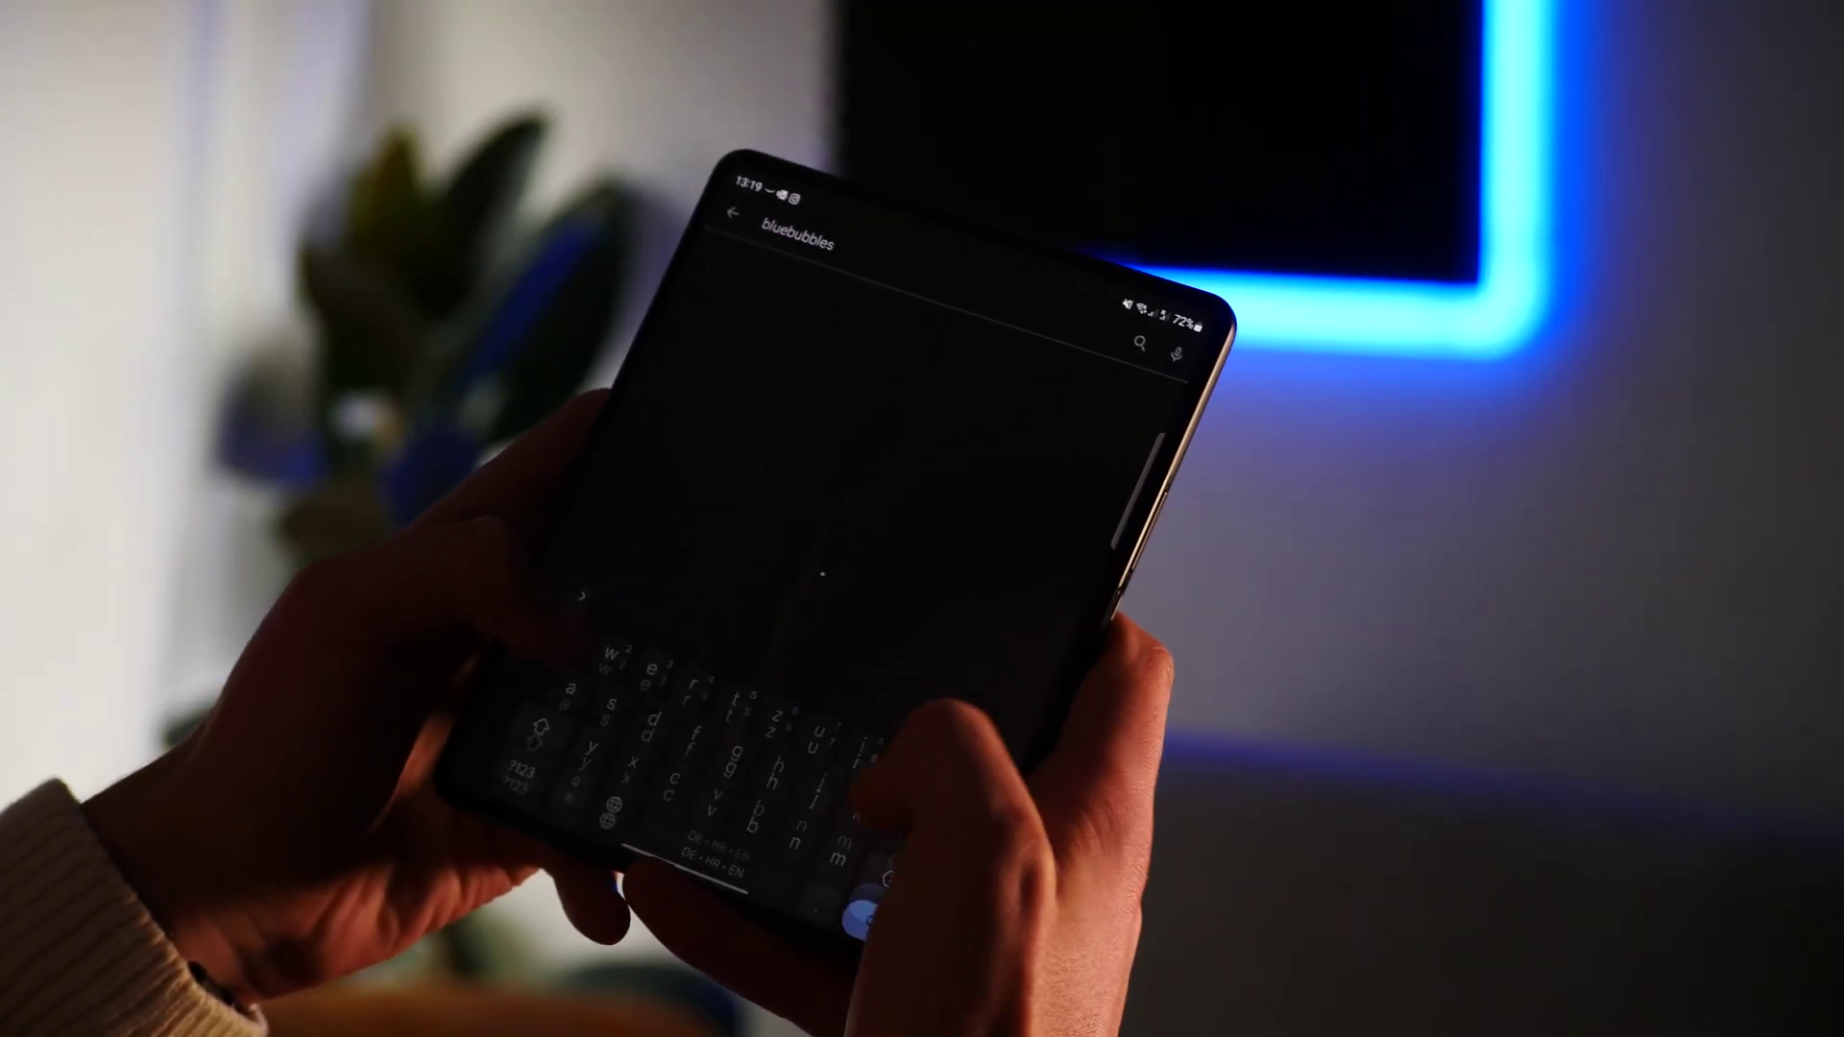
click(1095, 490)
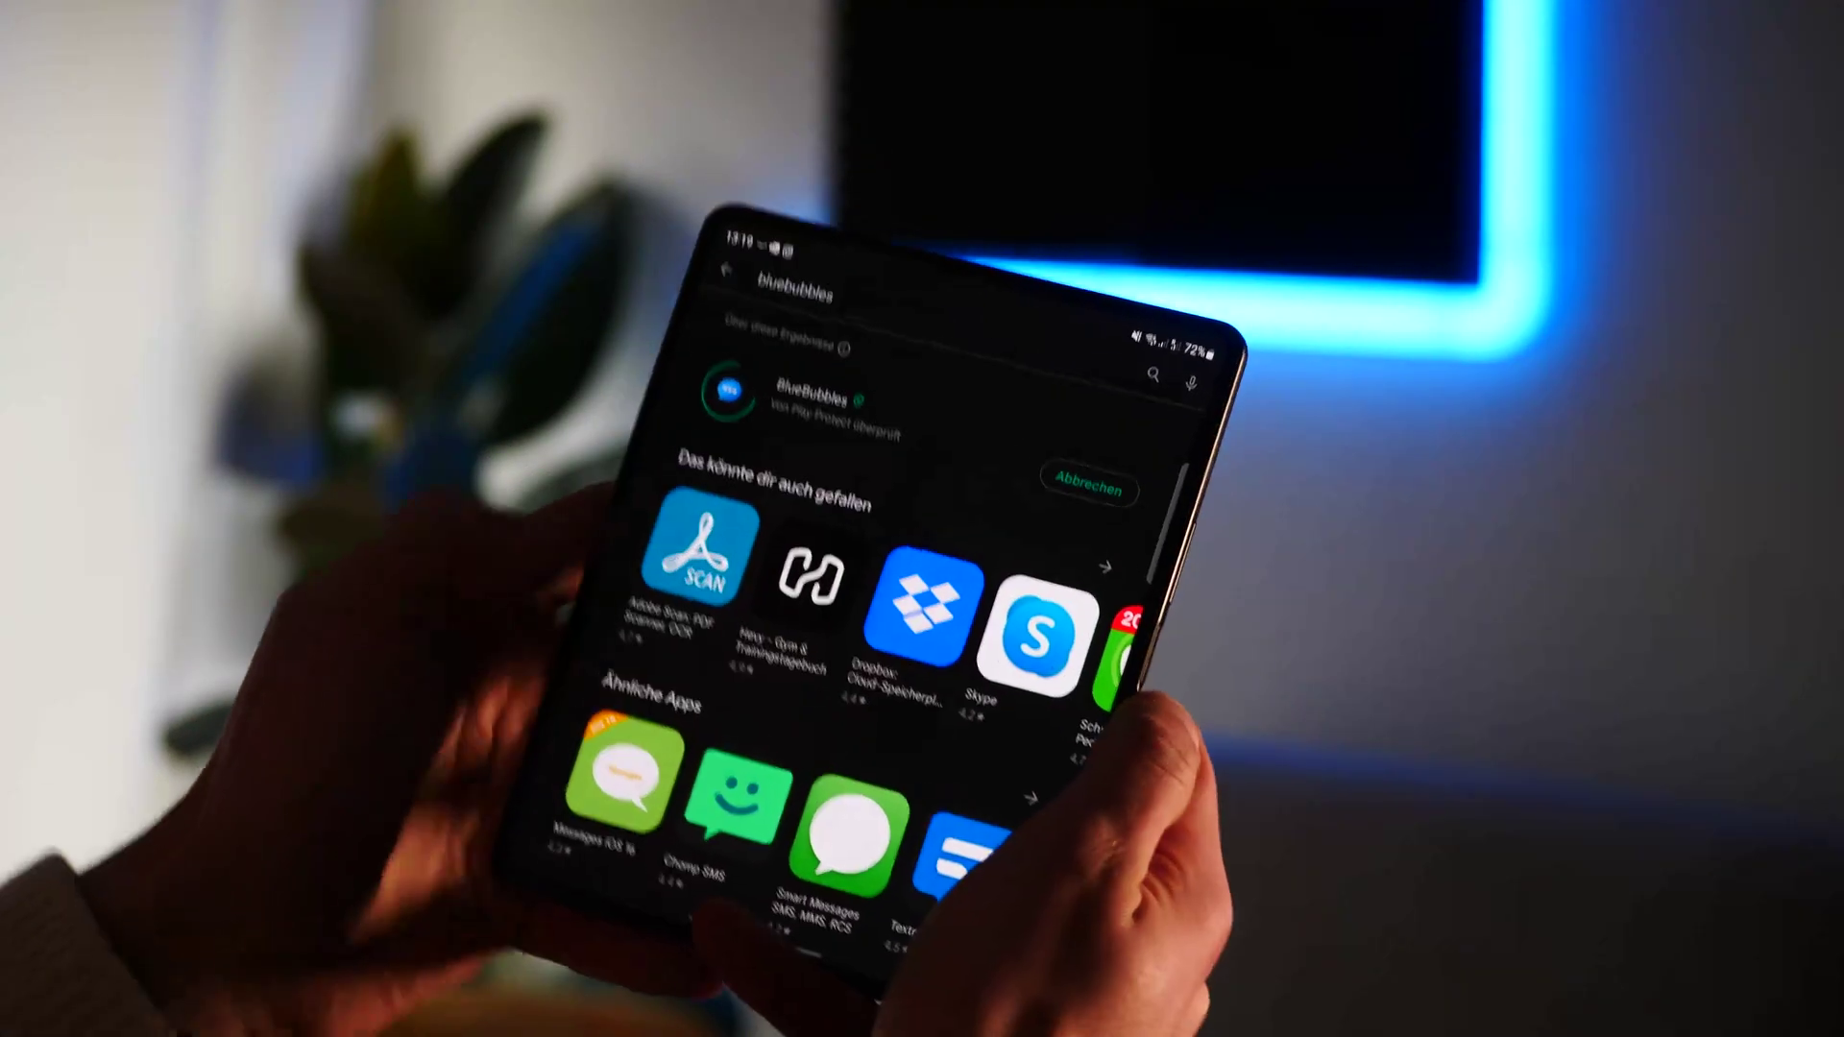
click(811, 393)
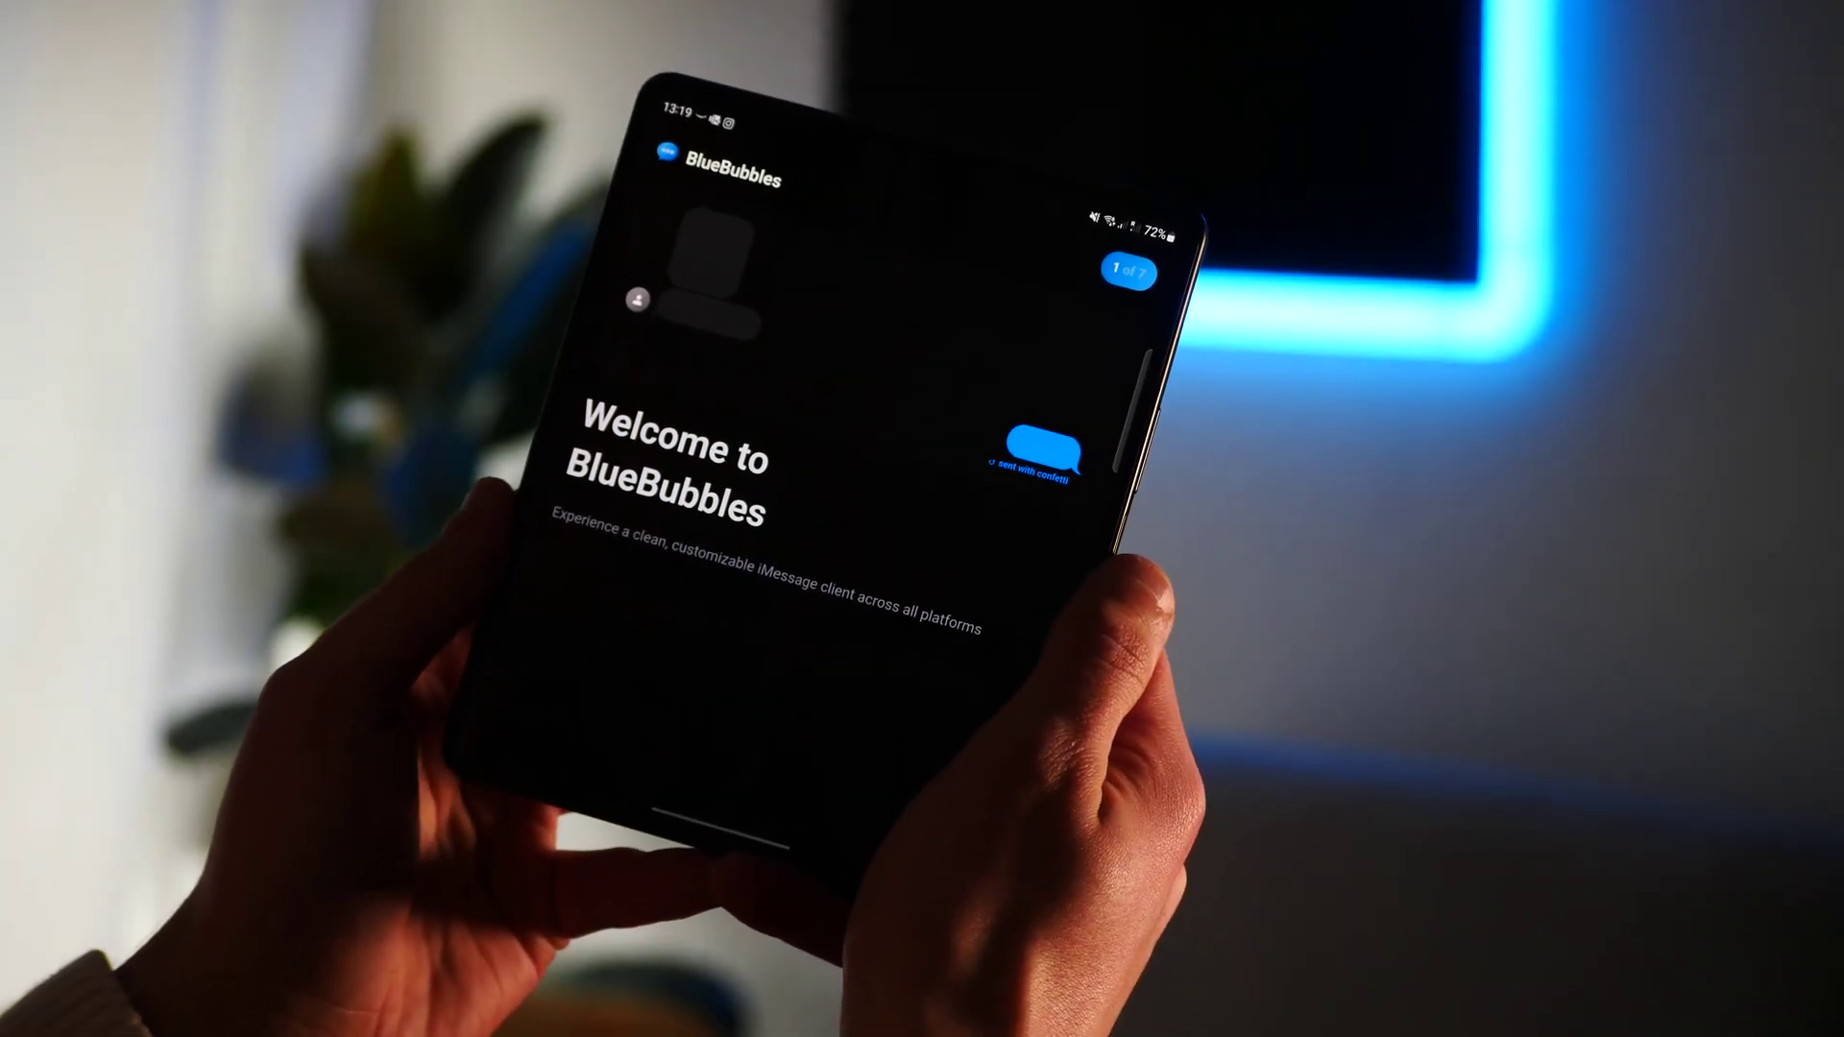
click(884, 782)
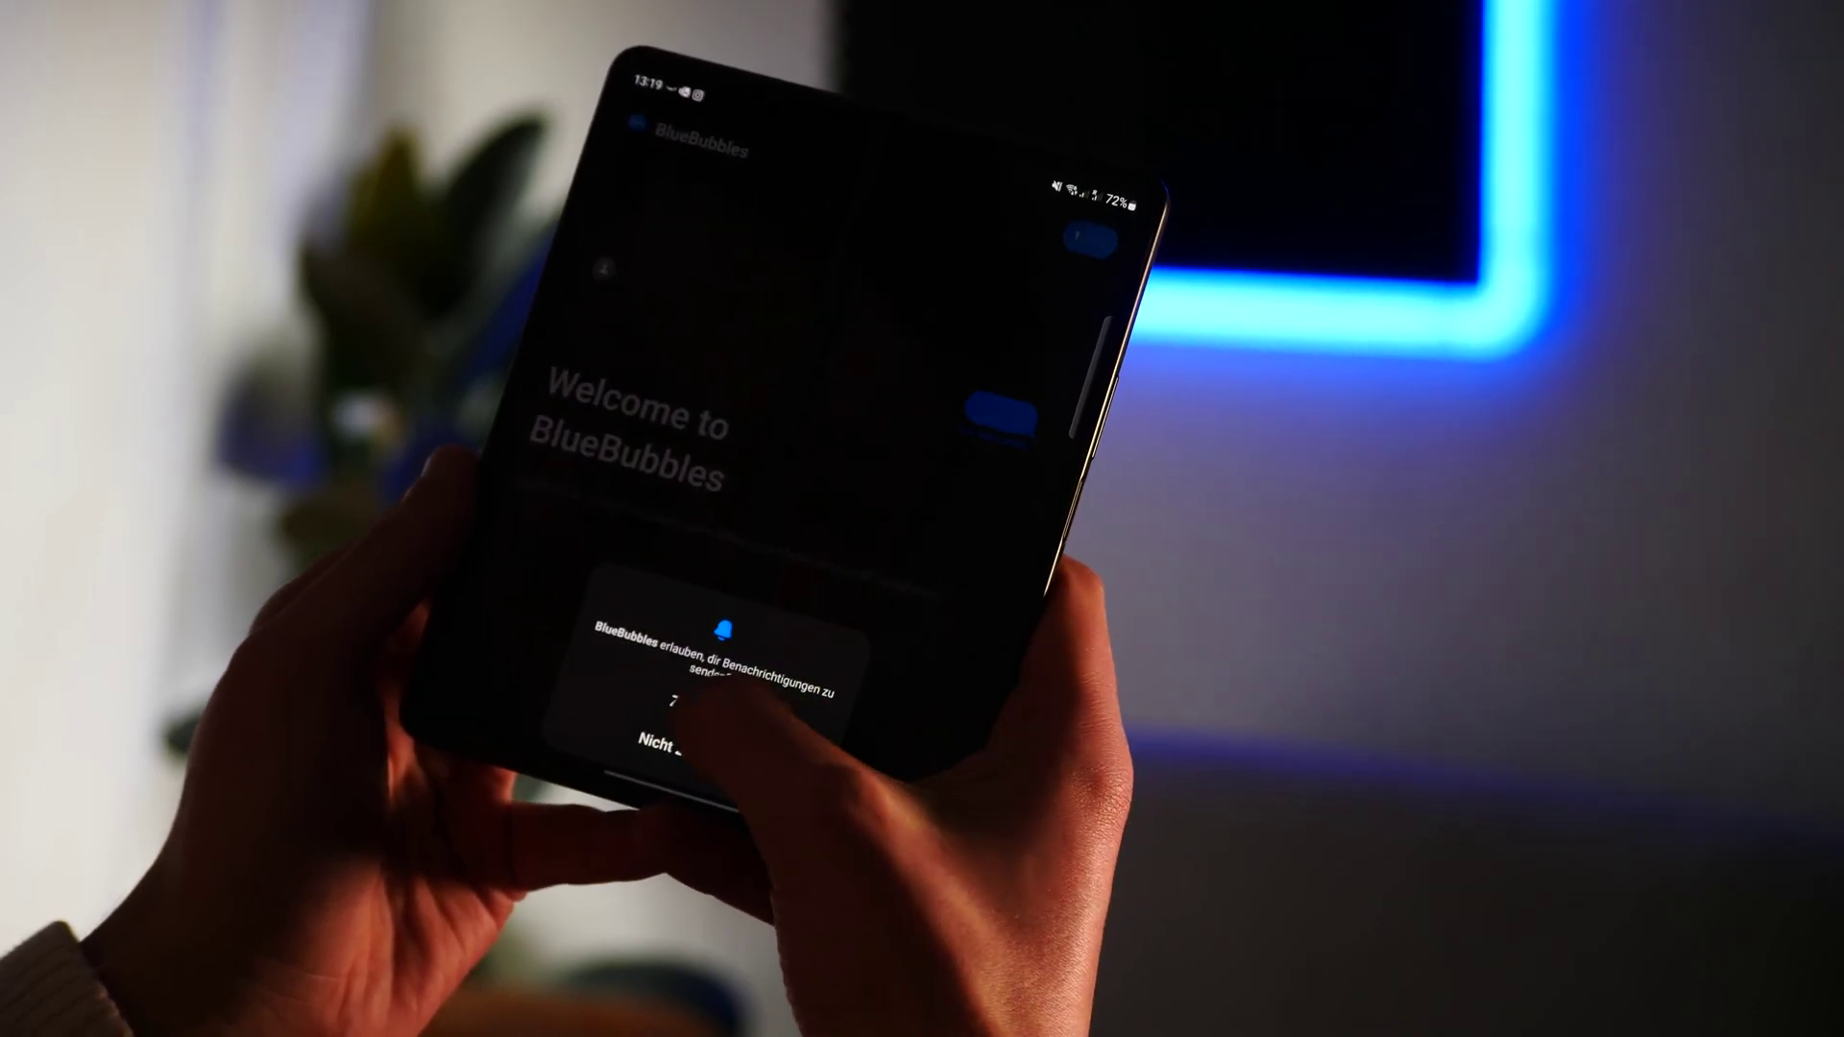
click(677, 702)
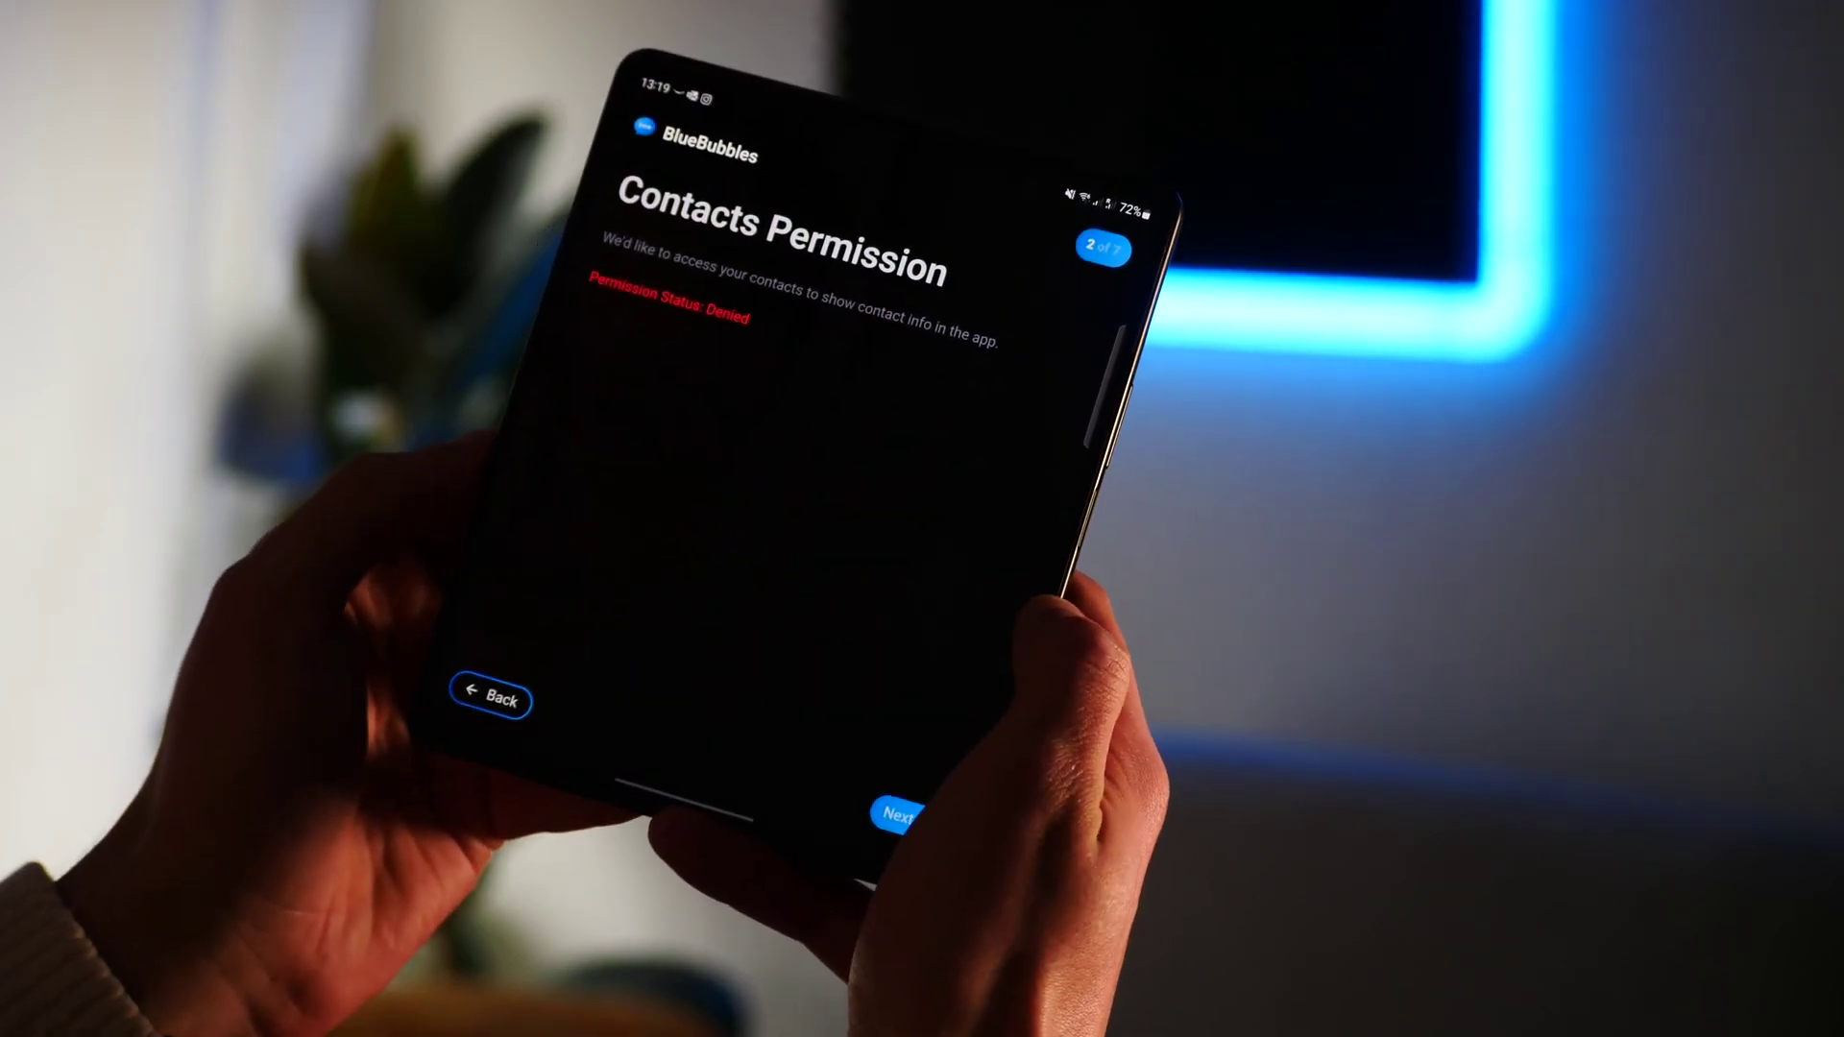
click(889, 813)
click(703, 715)
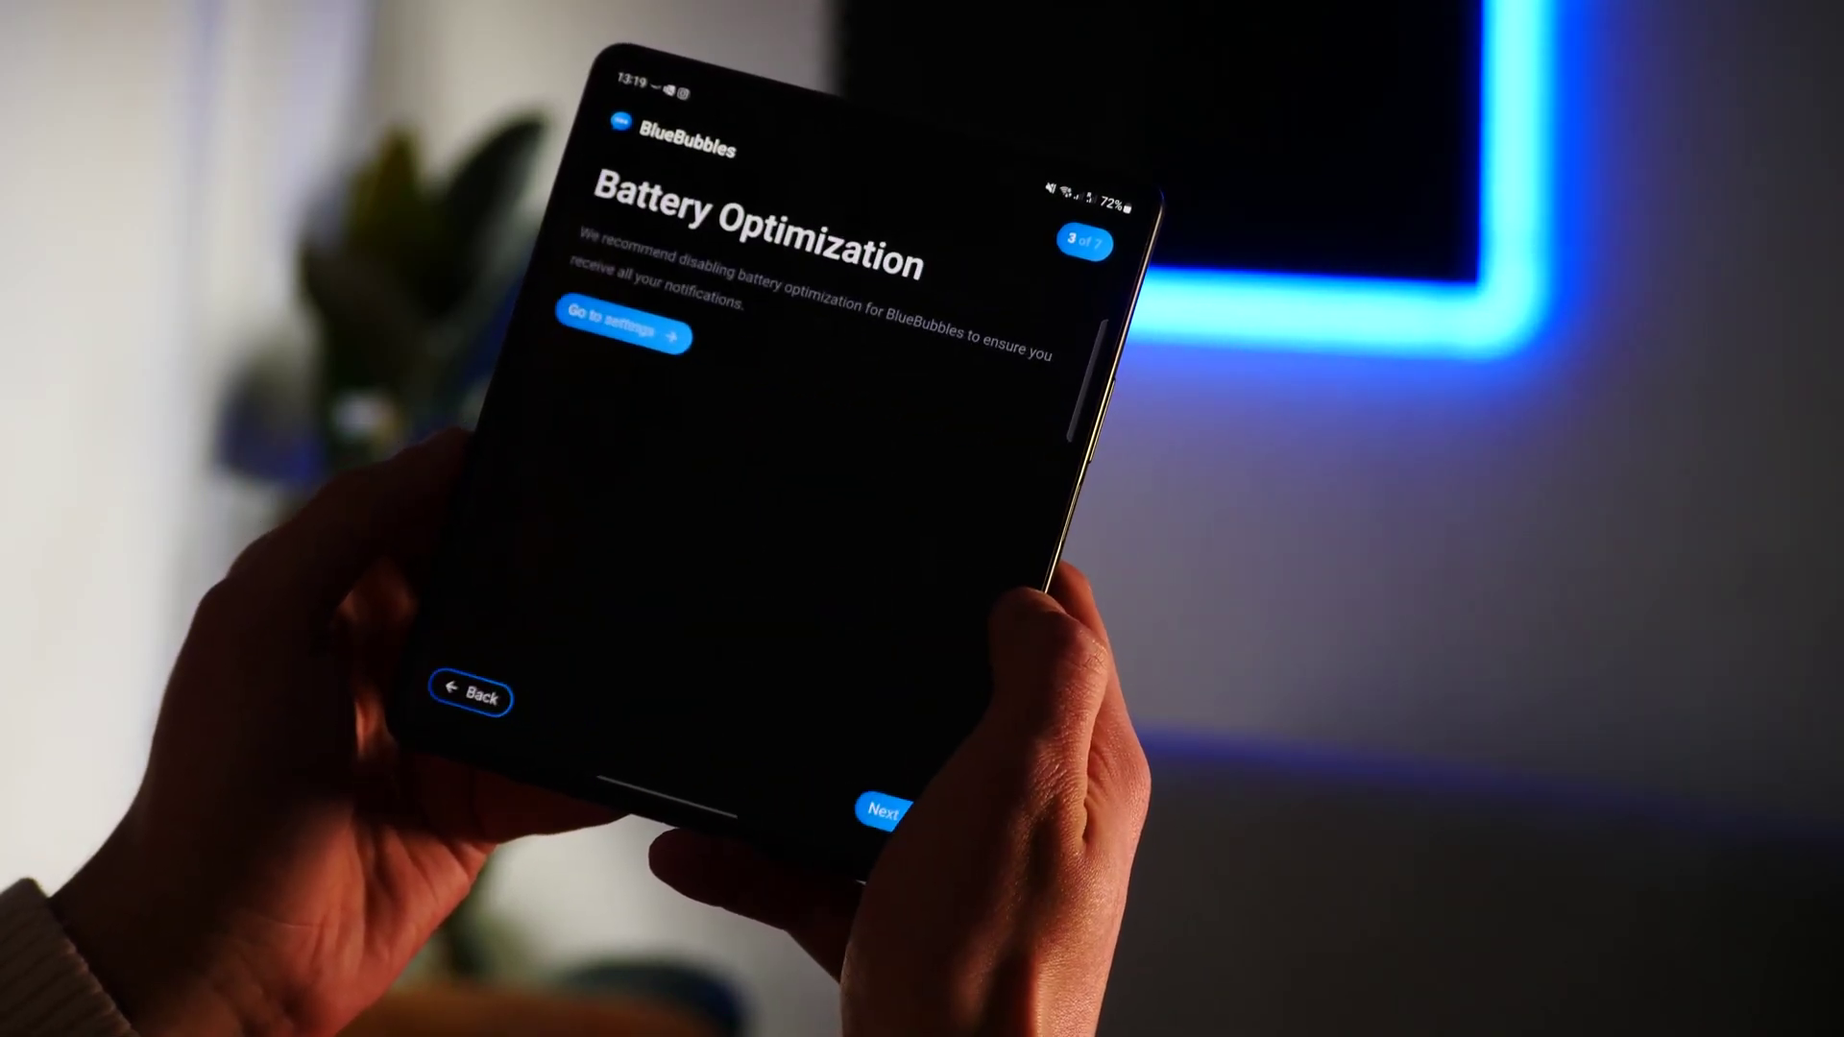
click(867, 812)
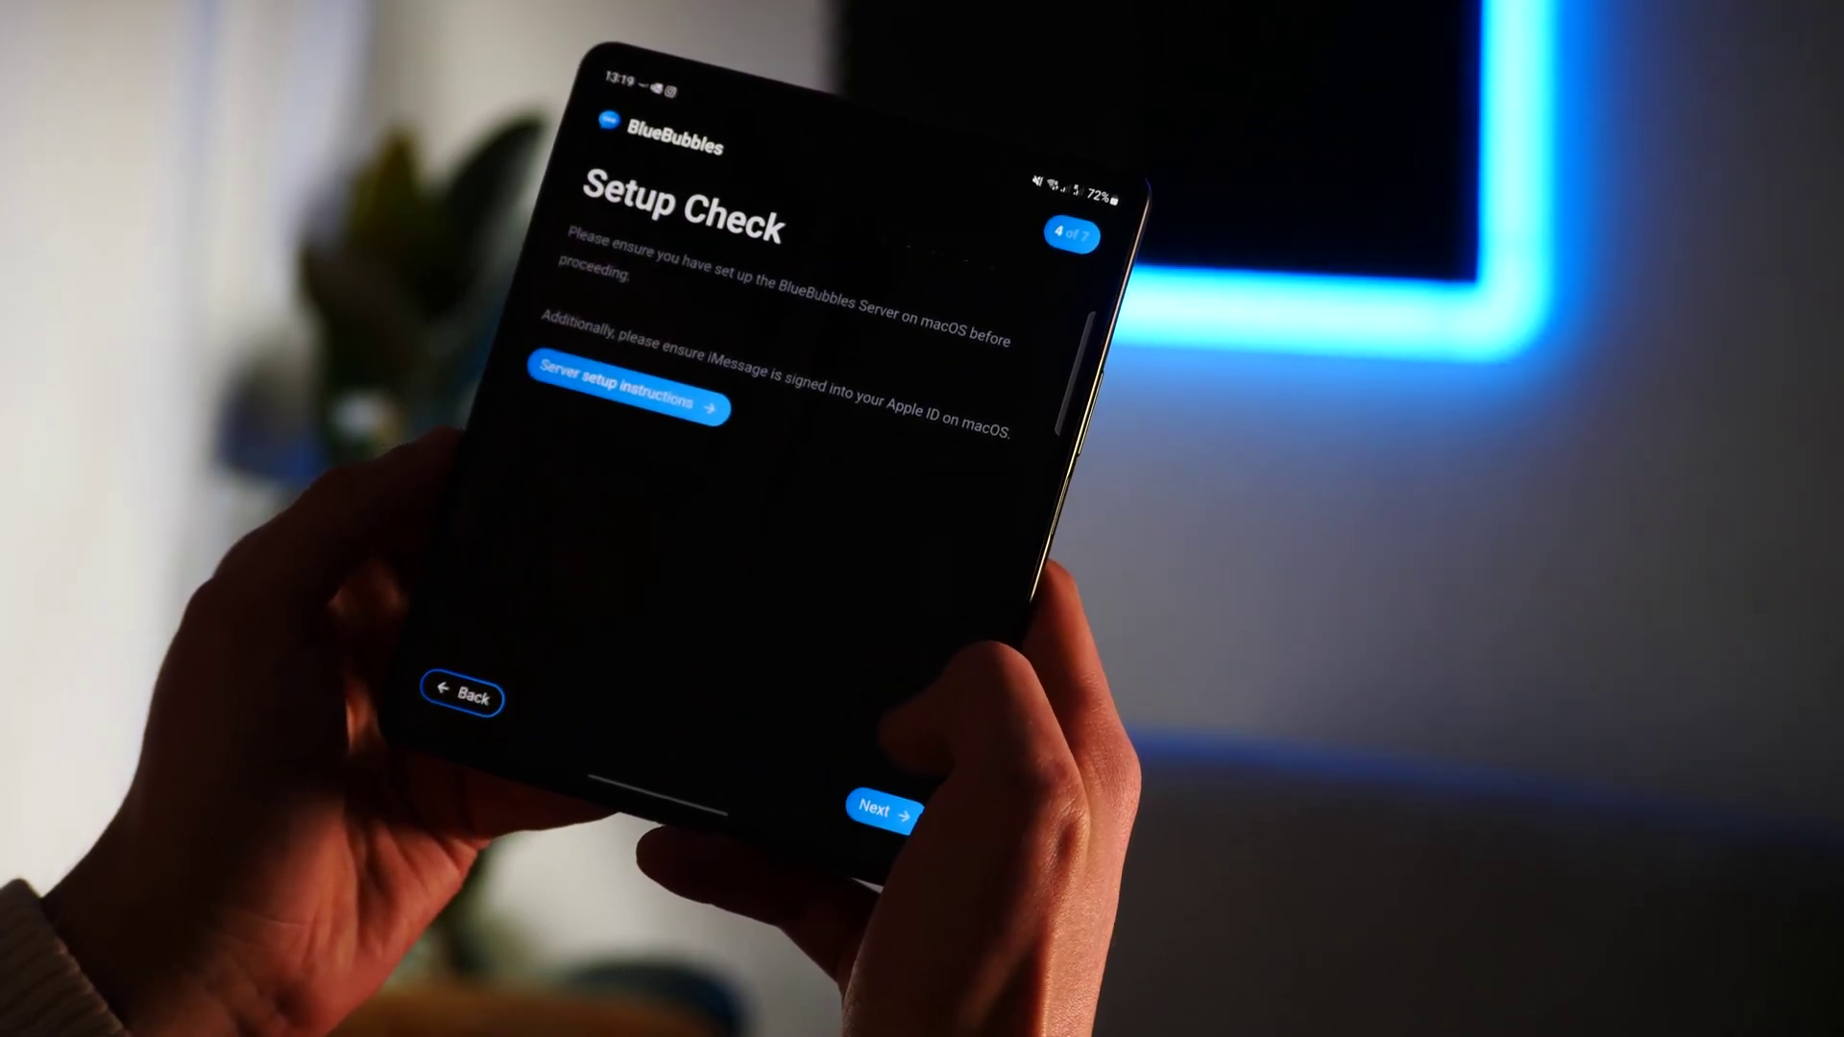
click(874, 810)
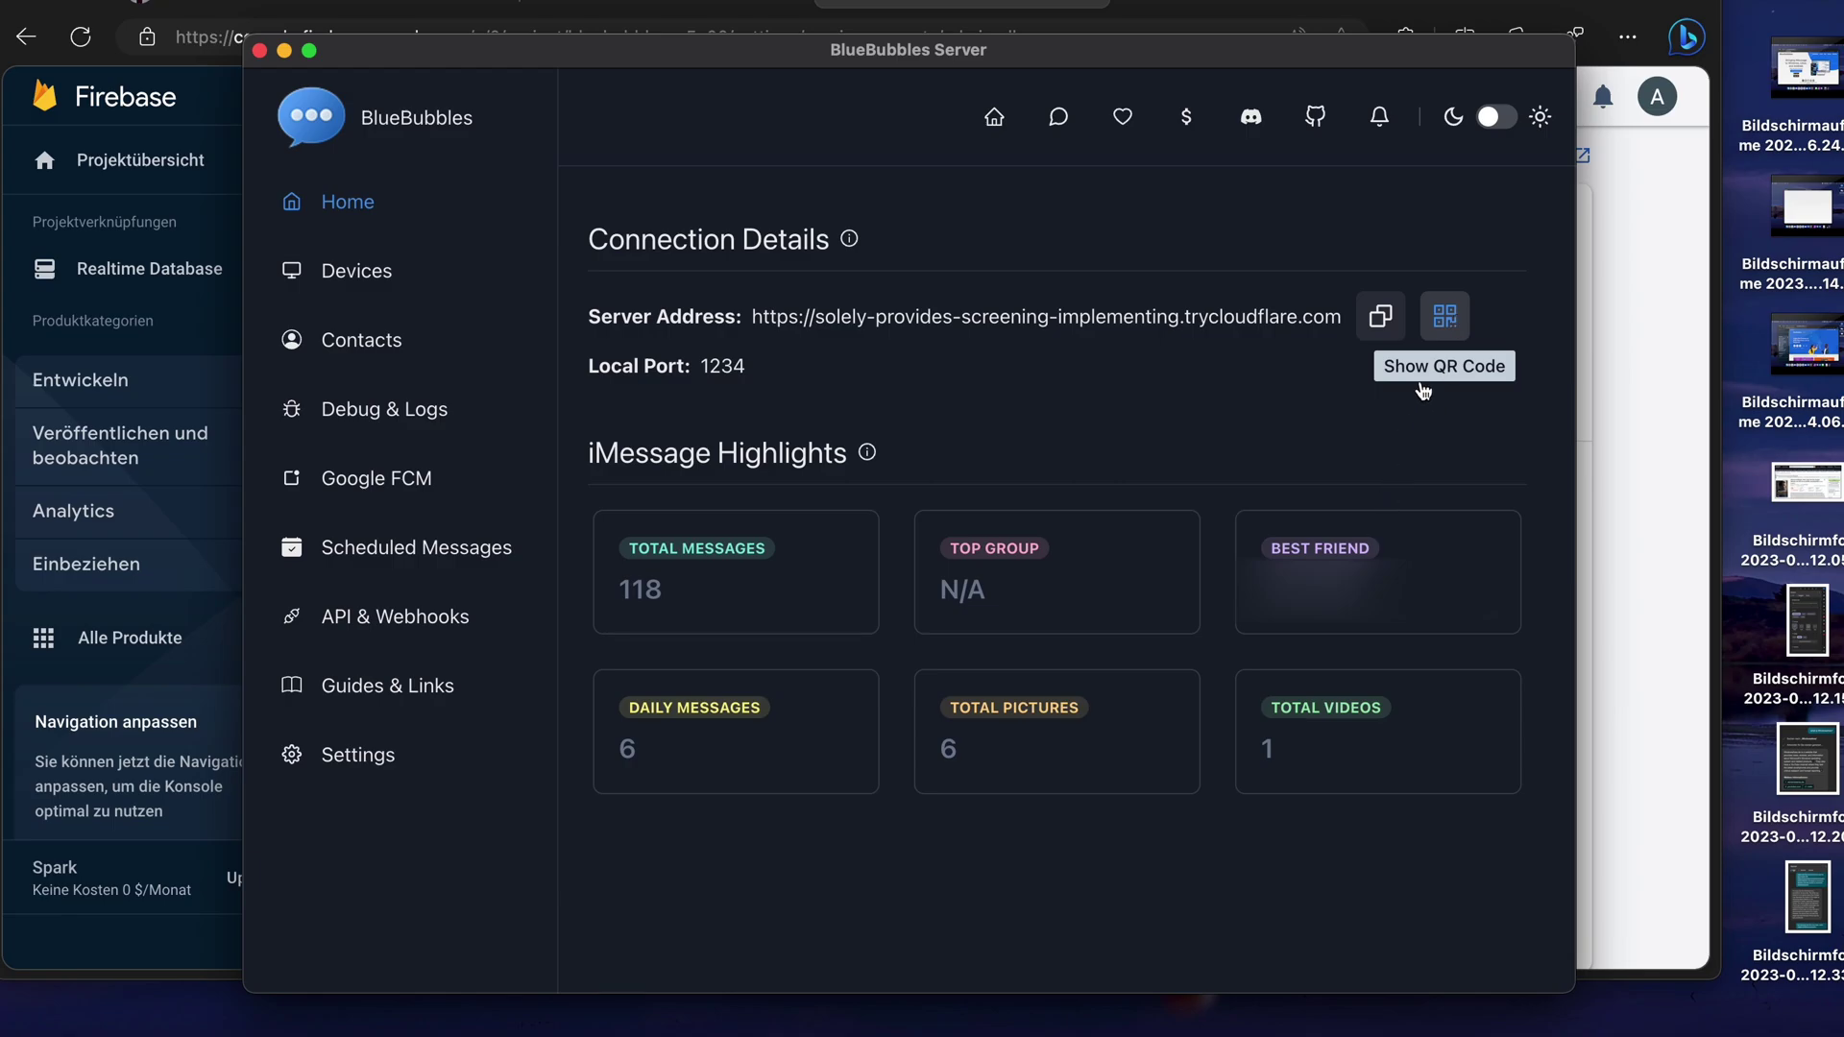
- Display the BlueBubbles Server's connection QR code
click(1433, 332)
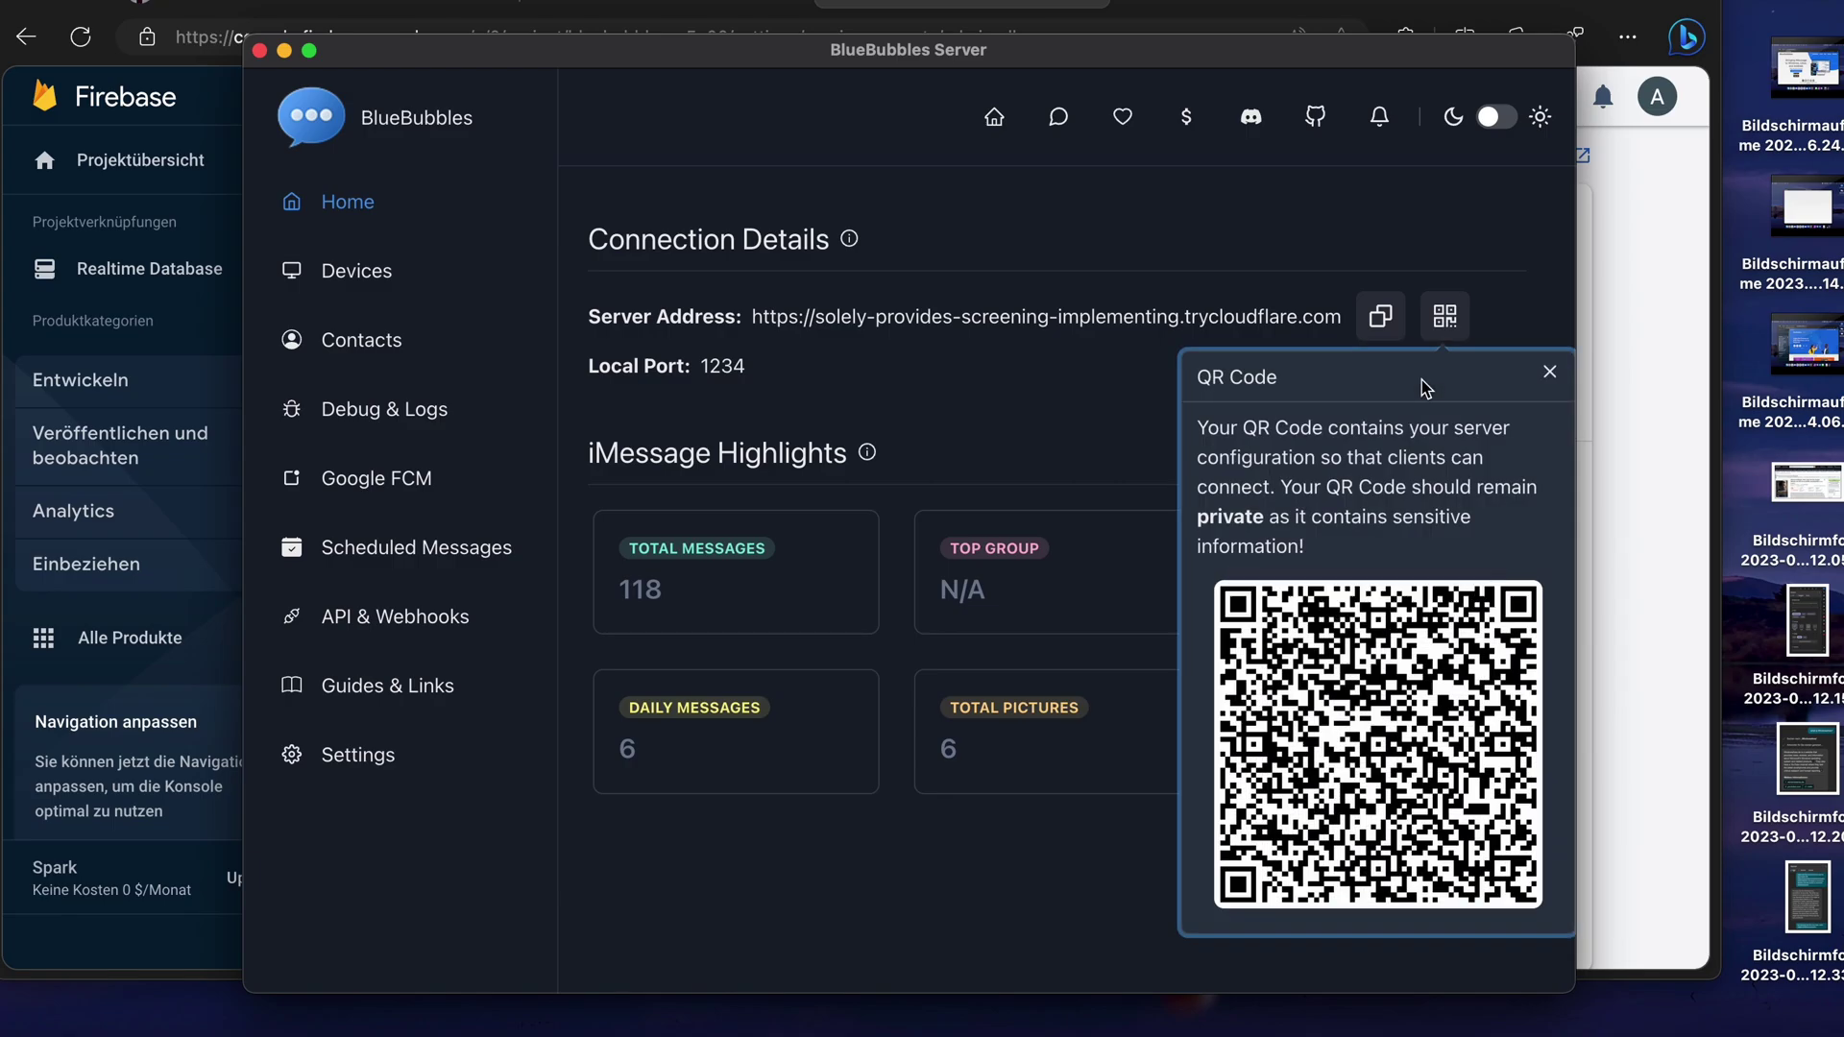